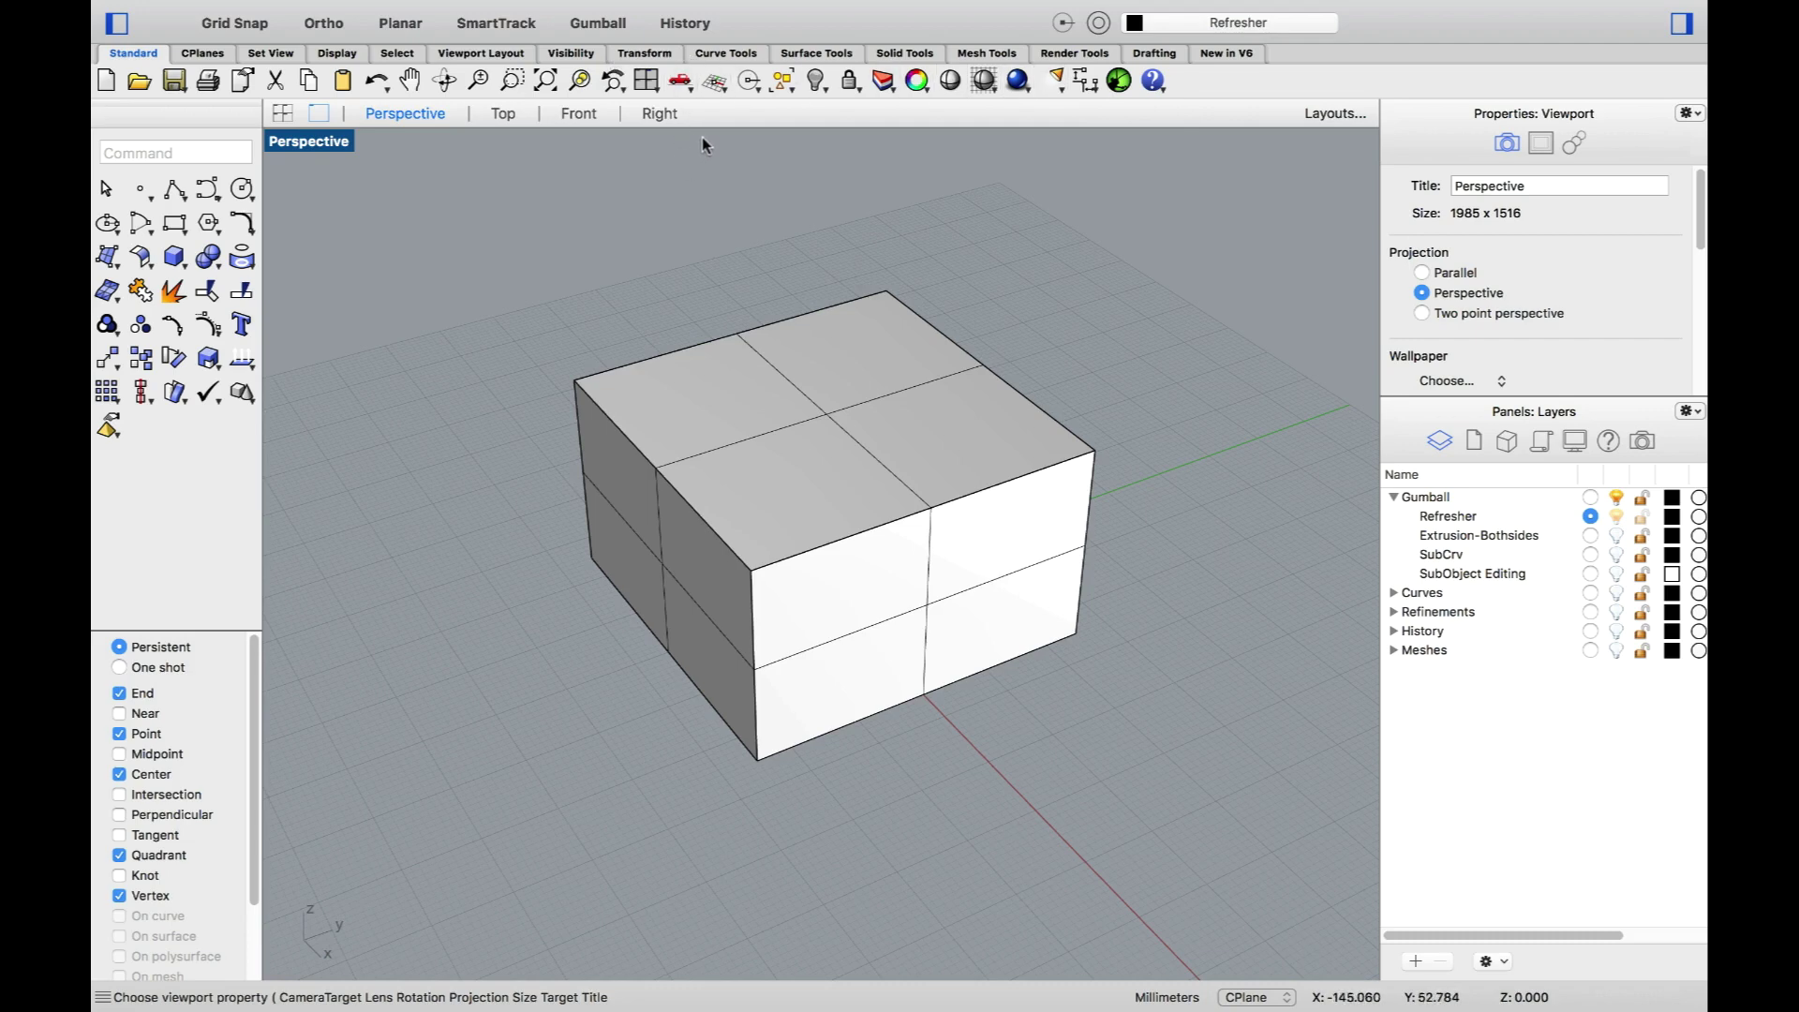
Step: Browse the Curve, Surface and Solid tool sets, then return to the Standard tools
click(730, 54)
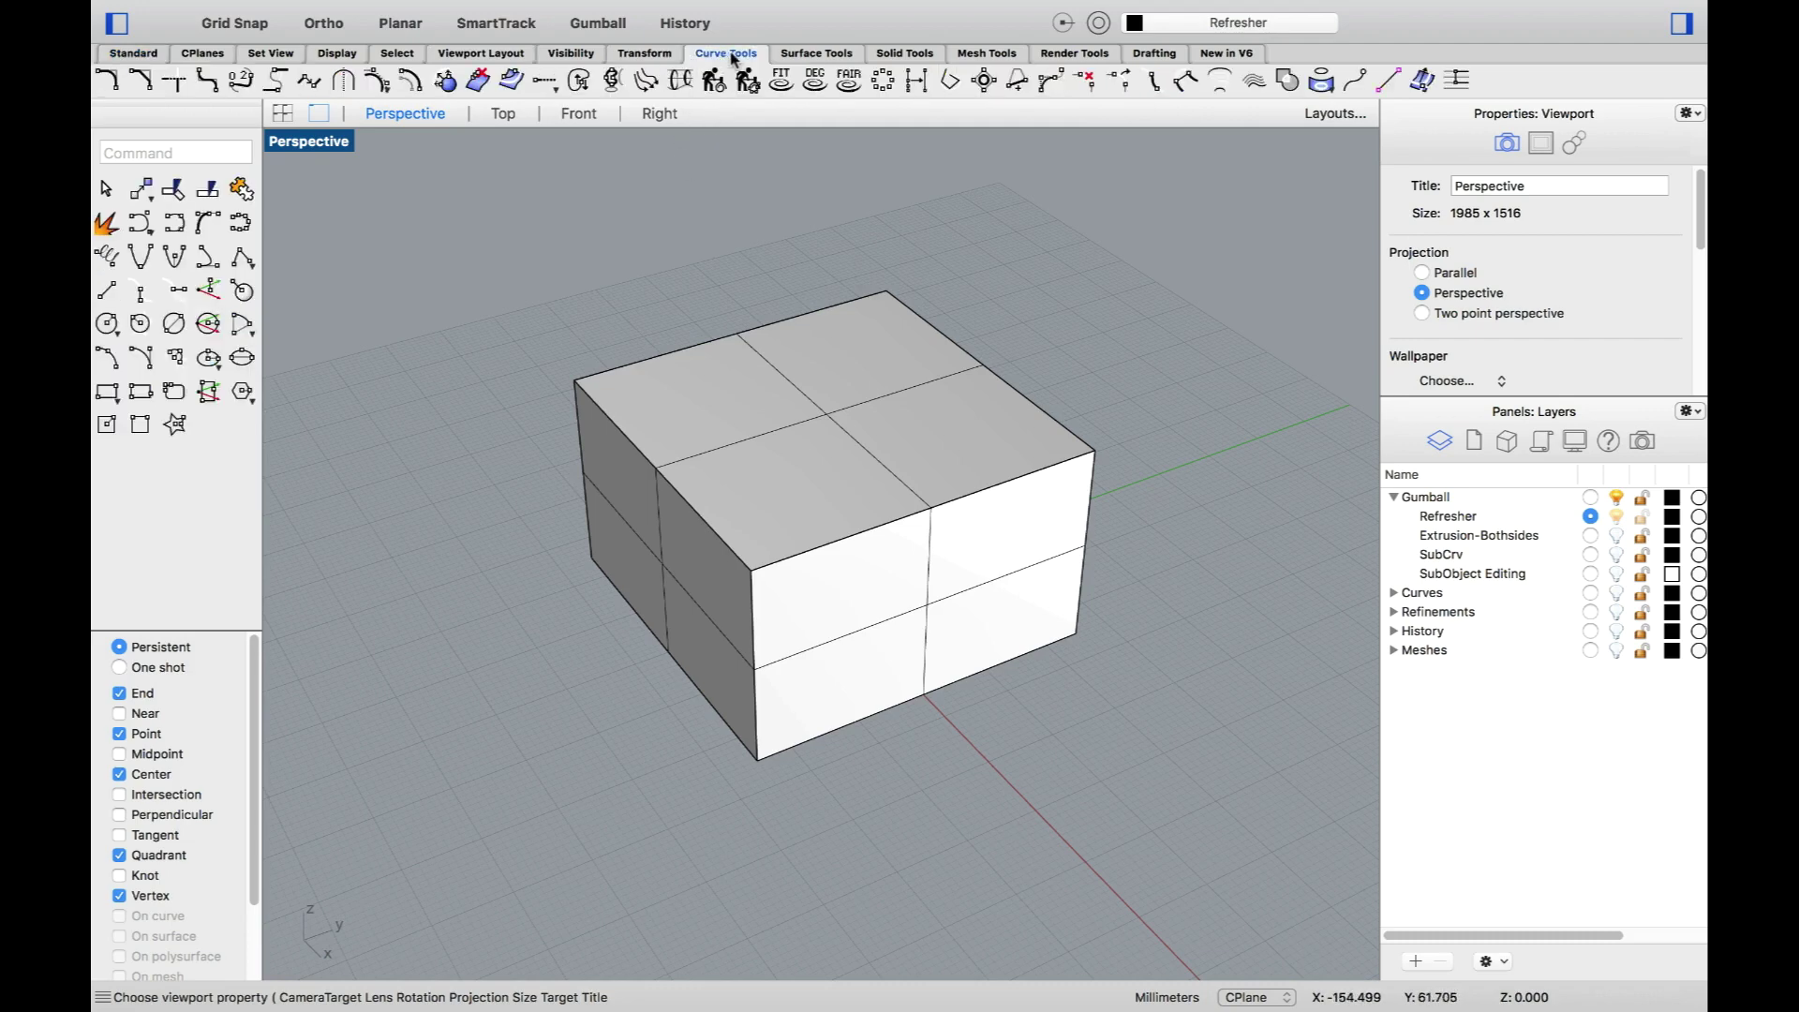
click(798, 56)
click(889, 57)
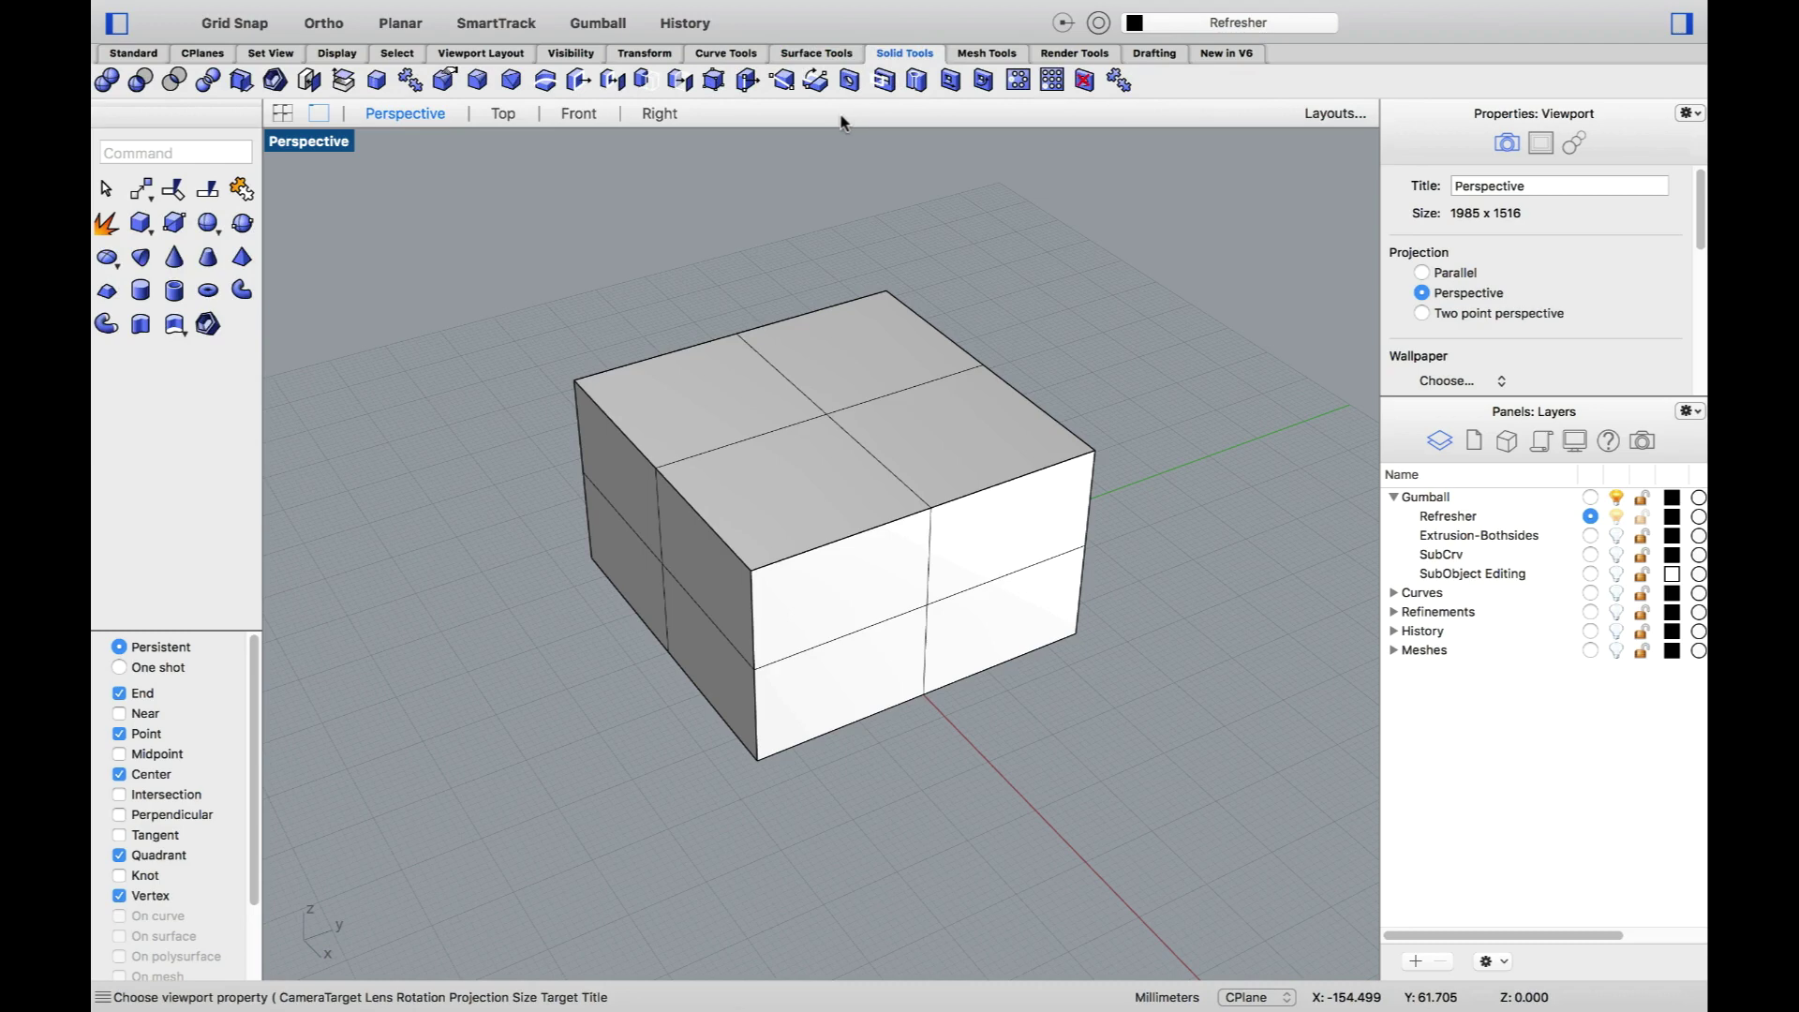
click(136, 54)
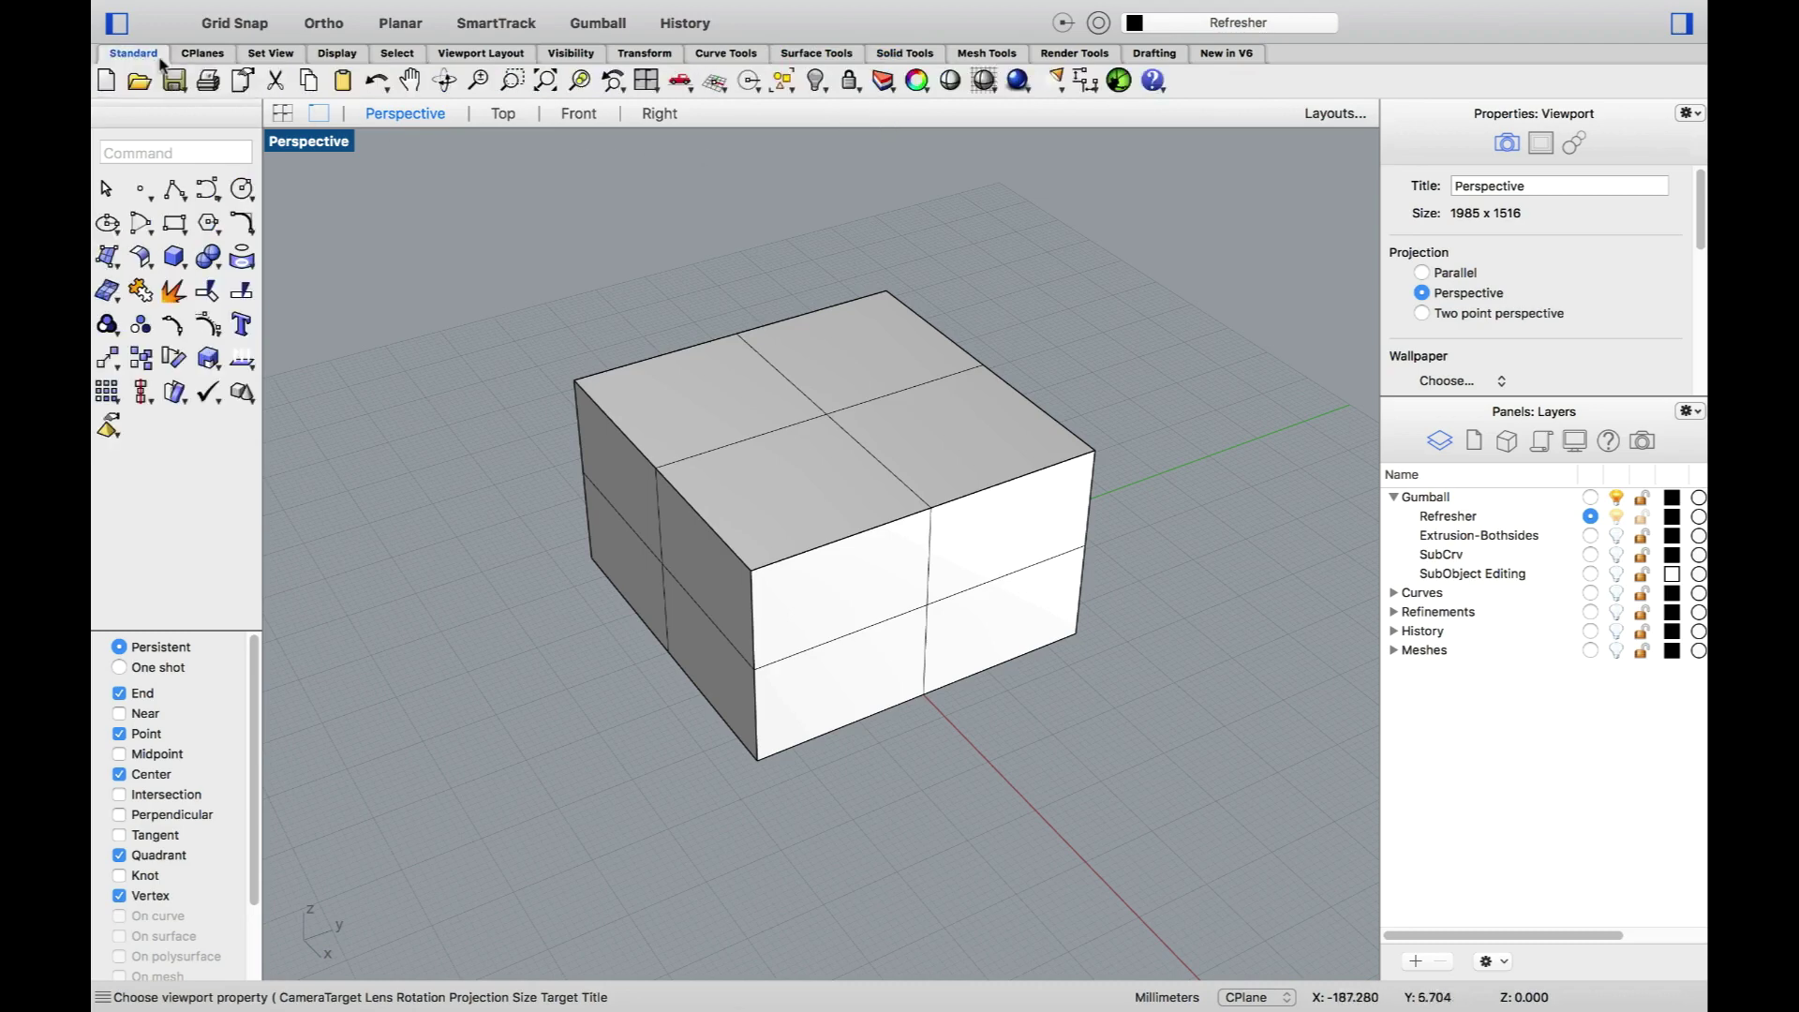
Step: Keep the Custom interface theme in Preferences and switch the Gumball on
click(195, 13)
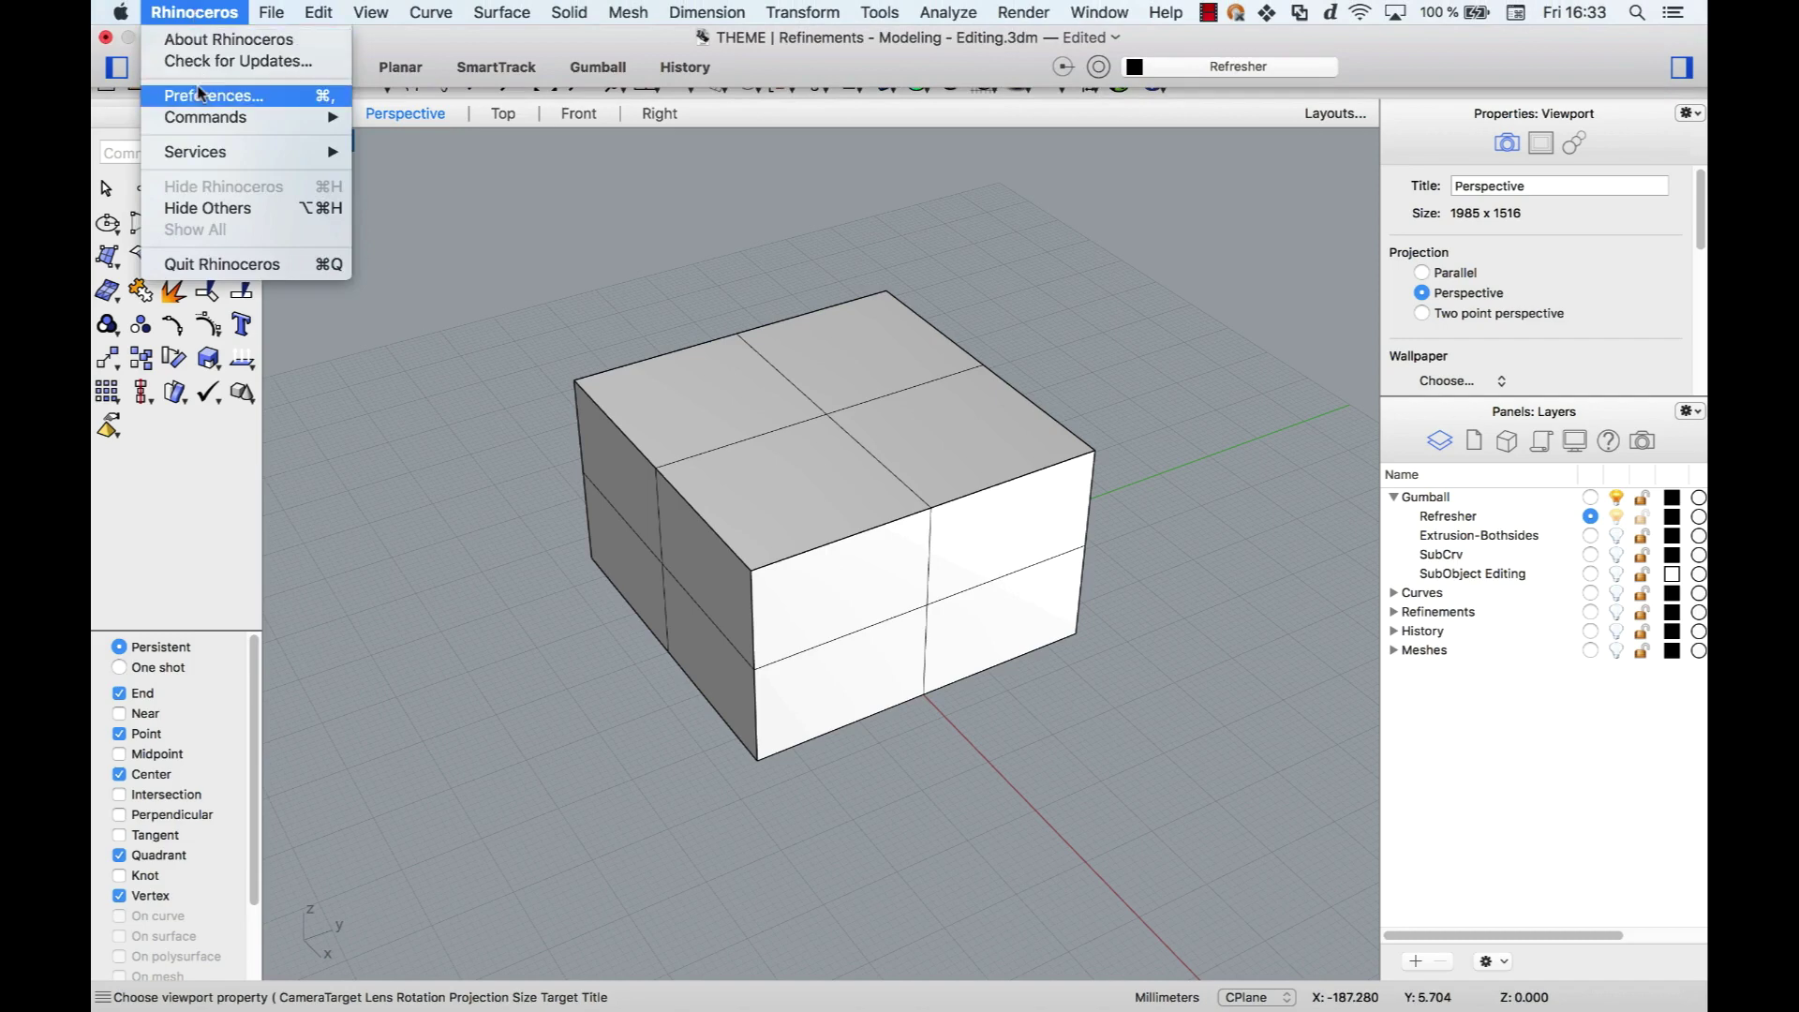
click(288, 97)
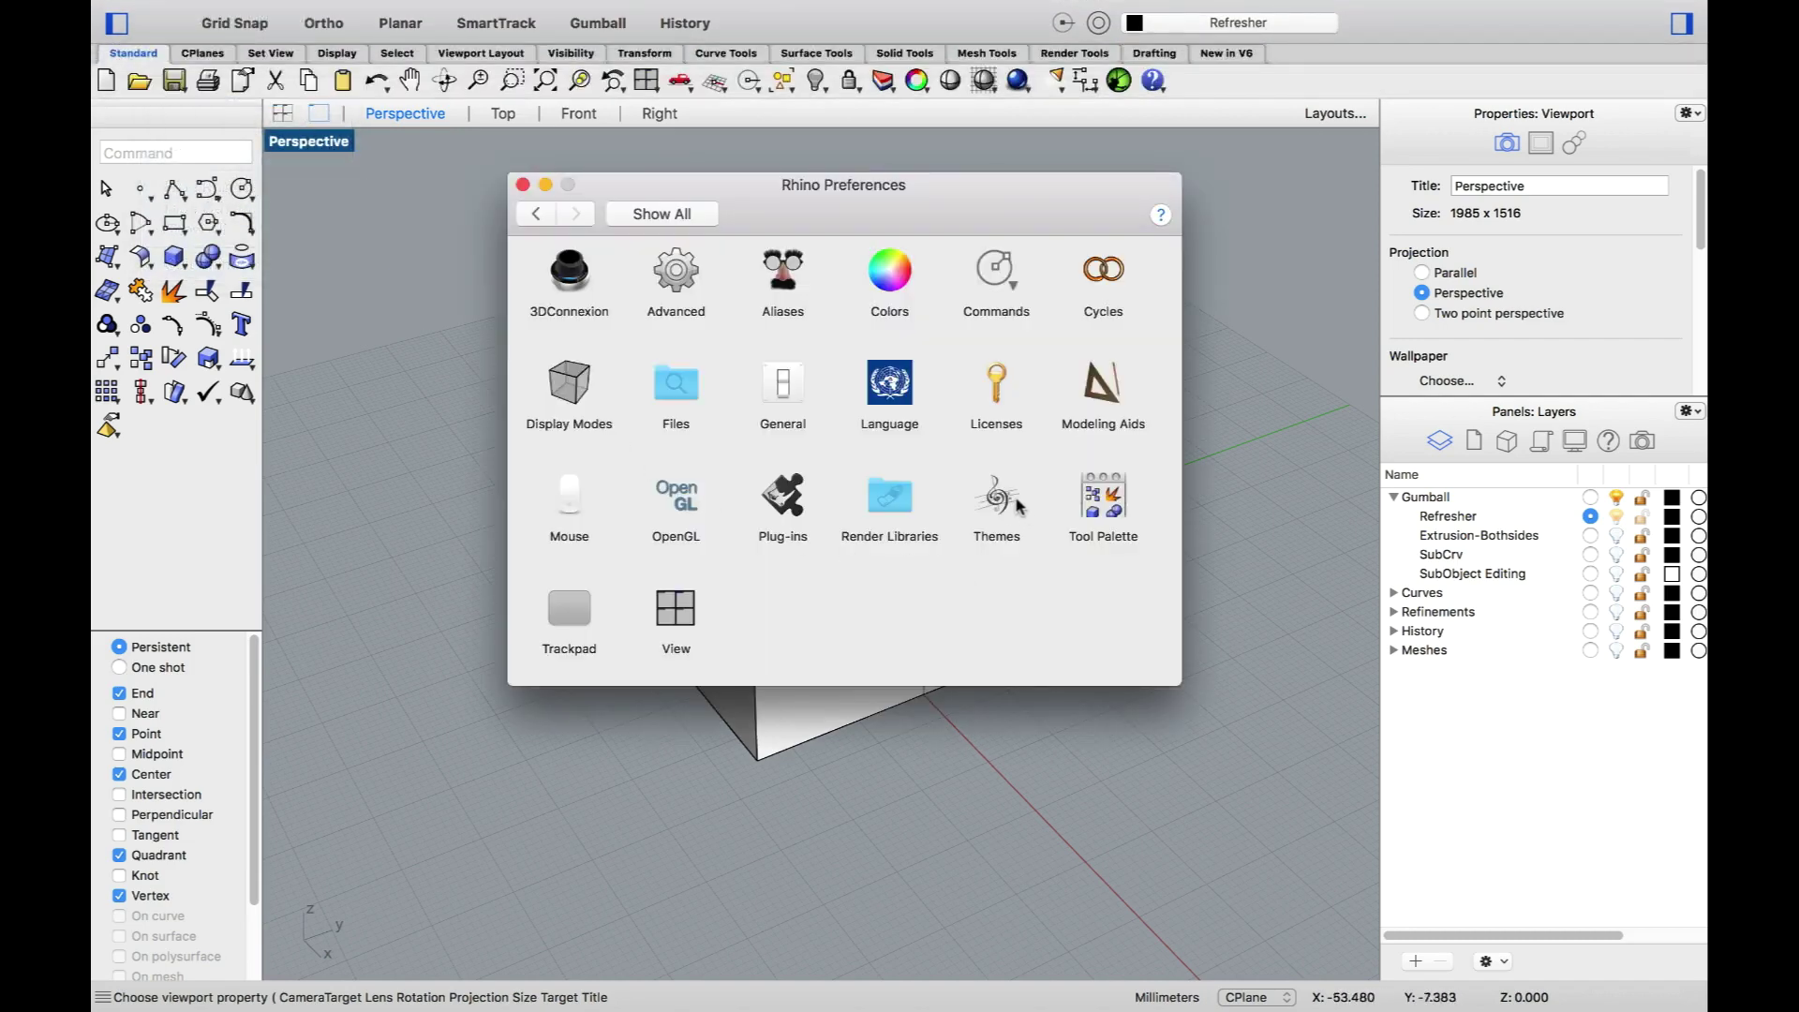
click(1006, 501)
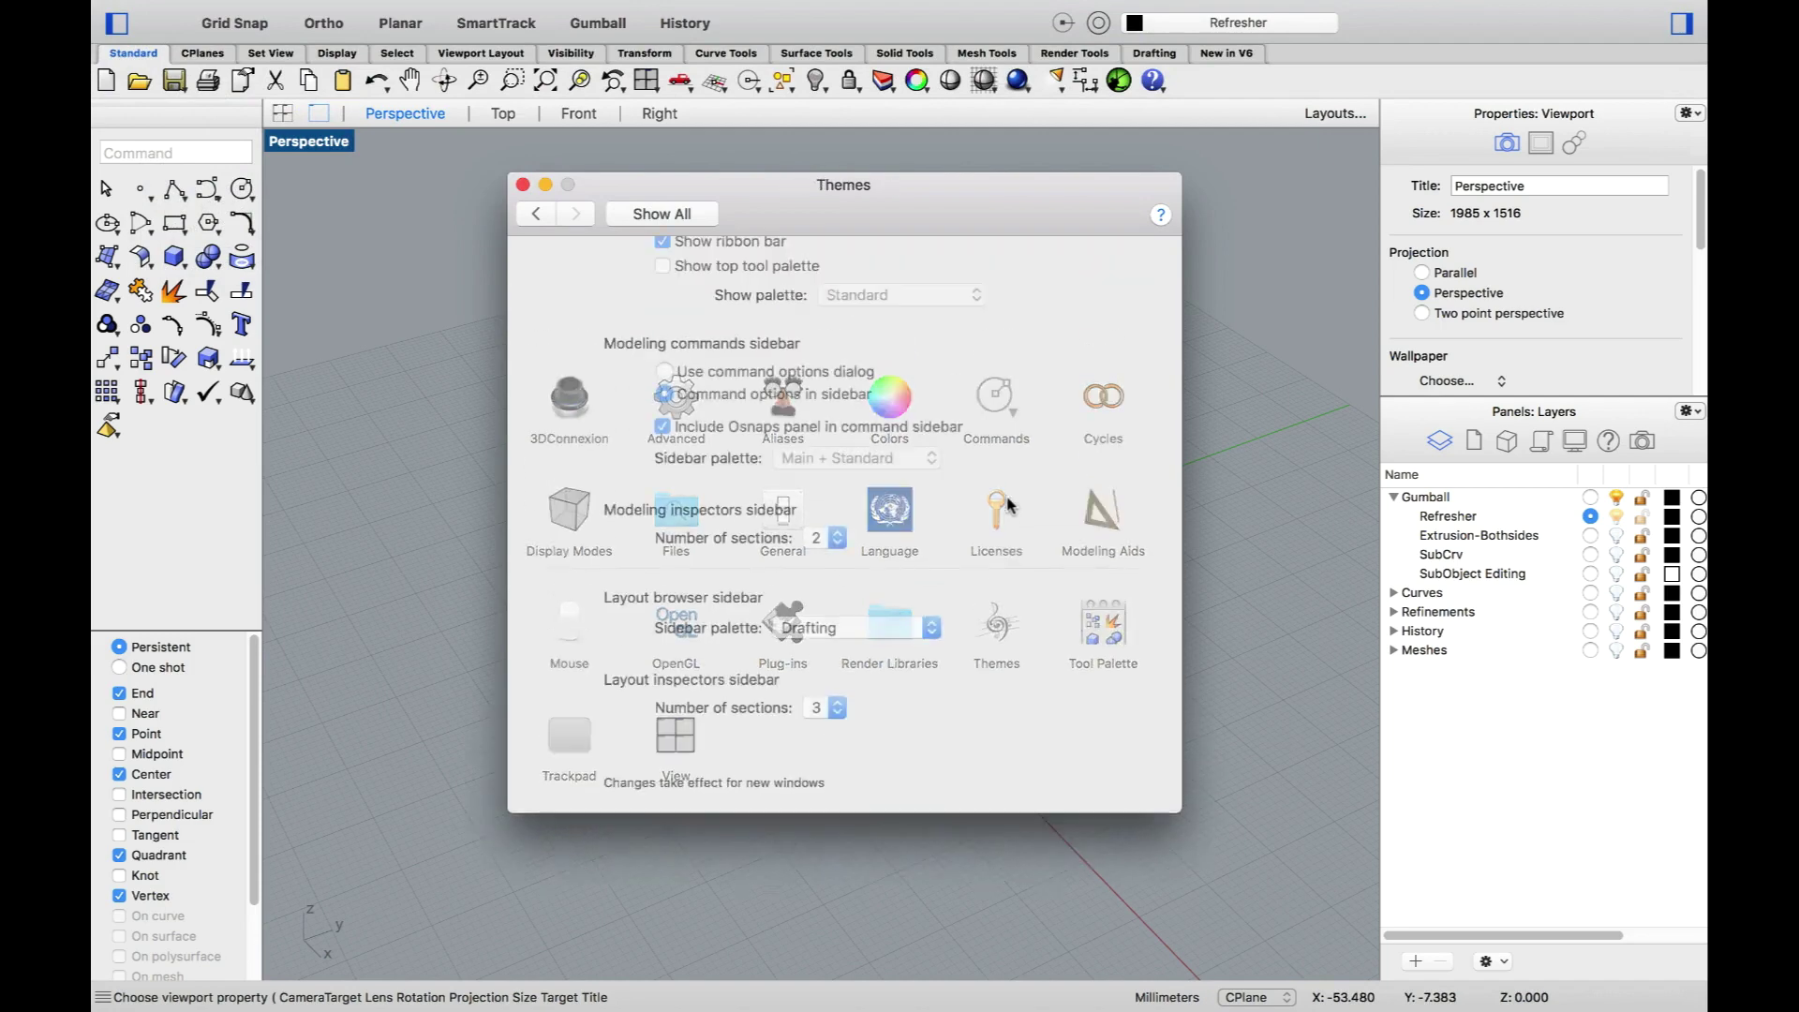
click(934, 272)
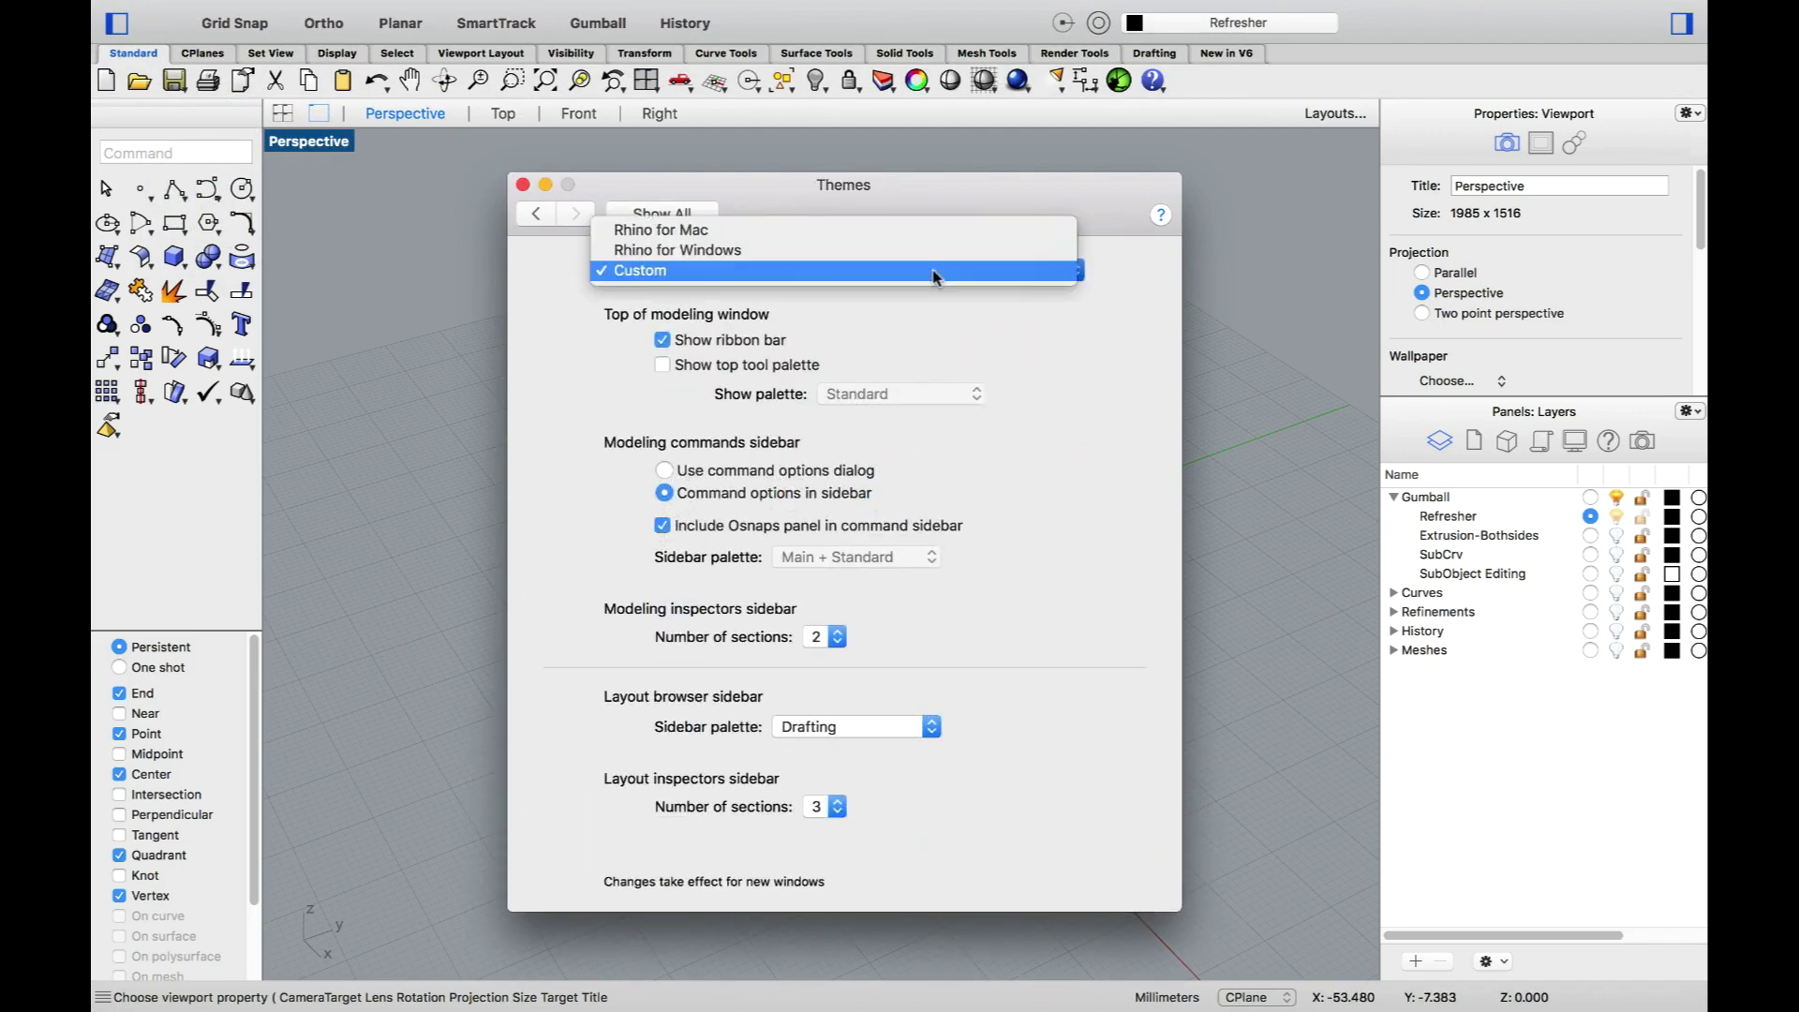
click(702, 323)
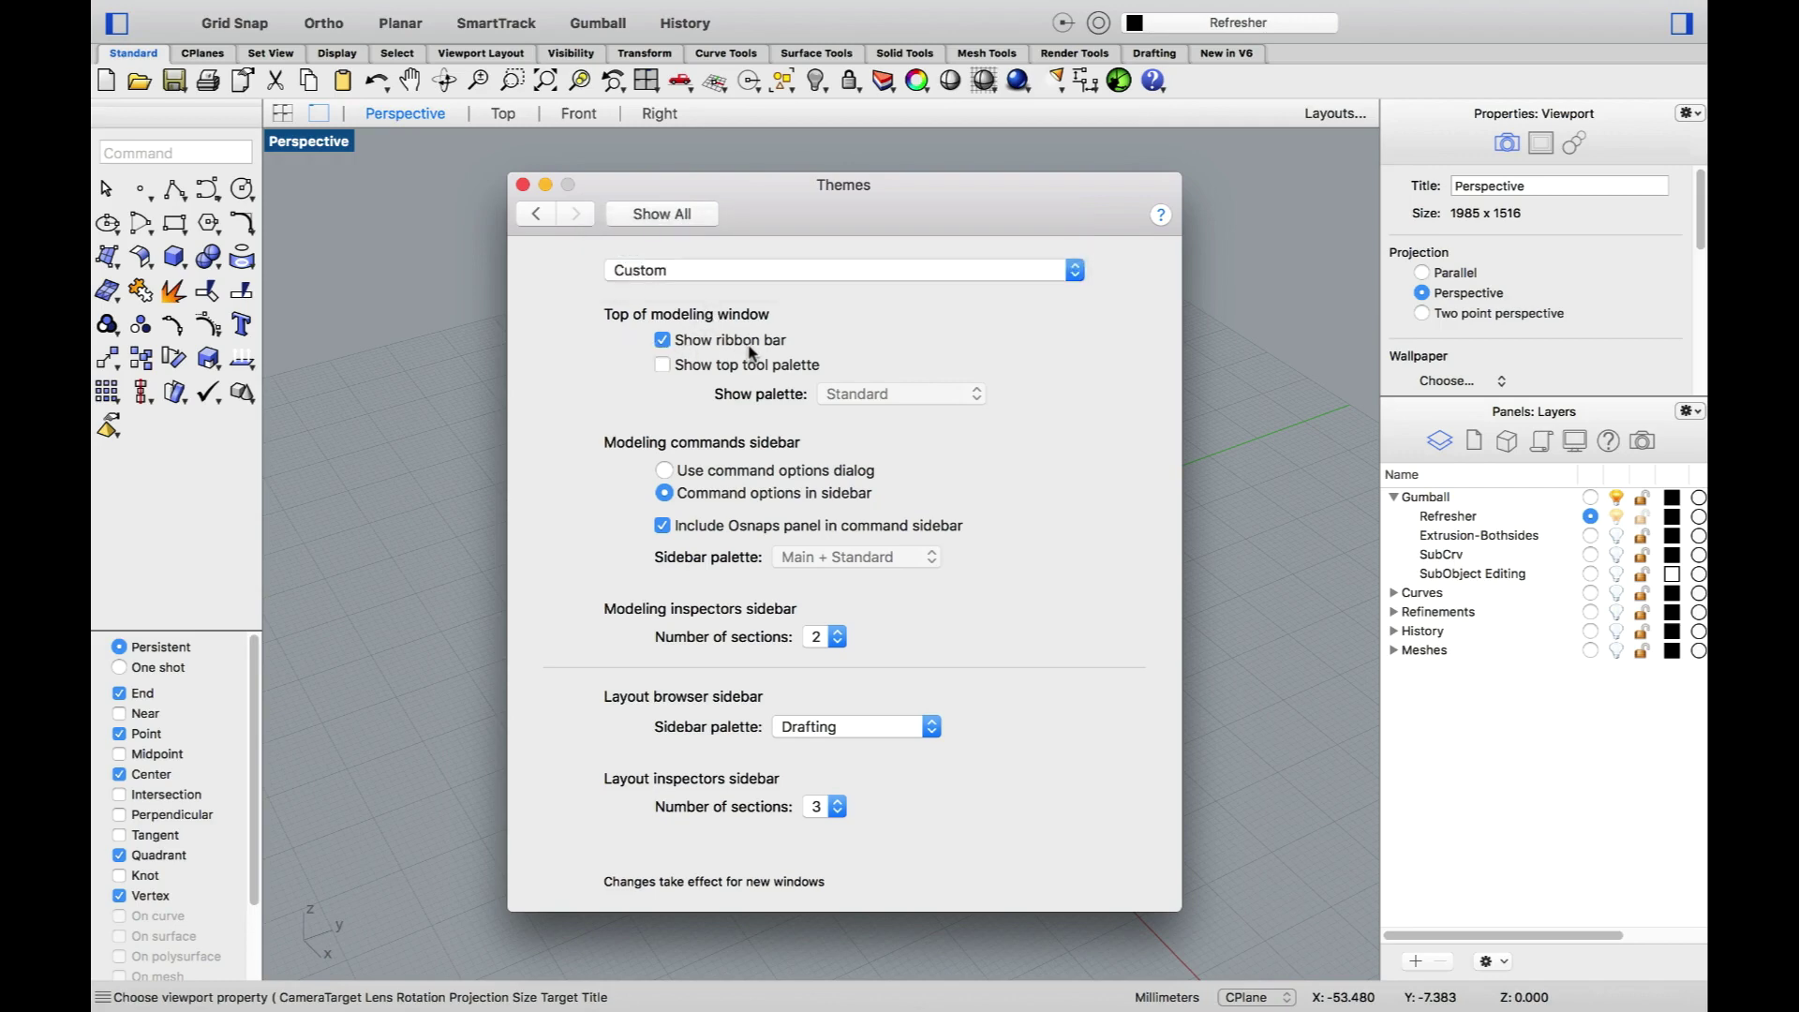
click(521, 184)
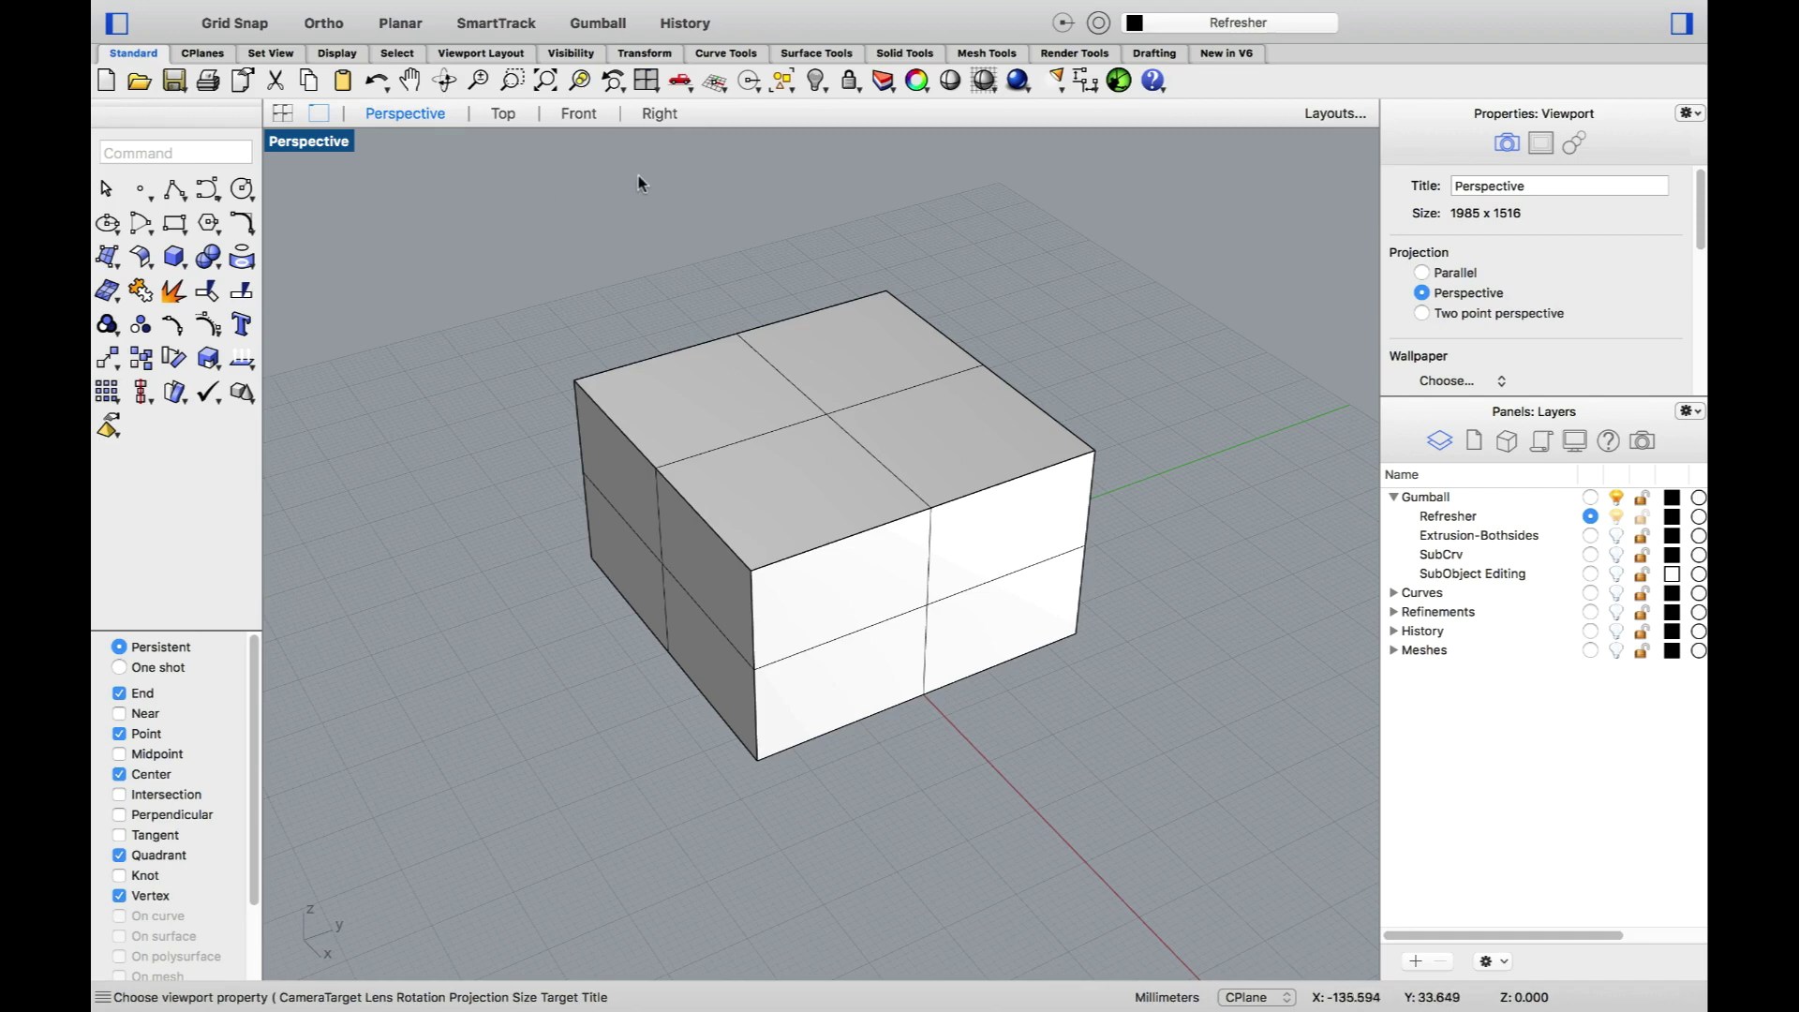
click(621, 25)
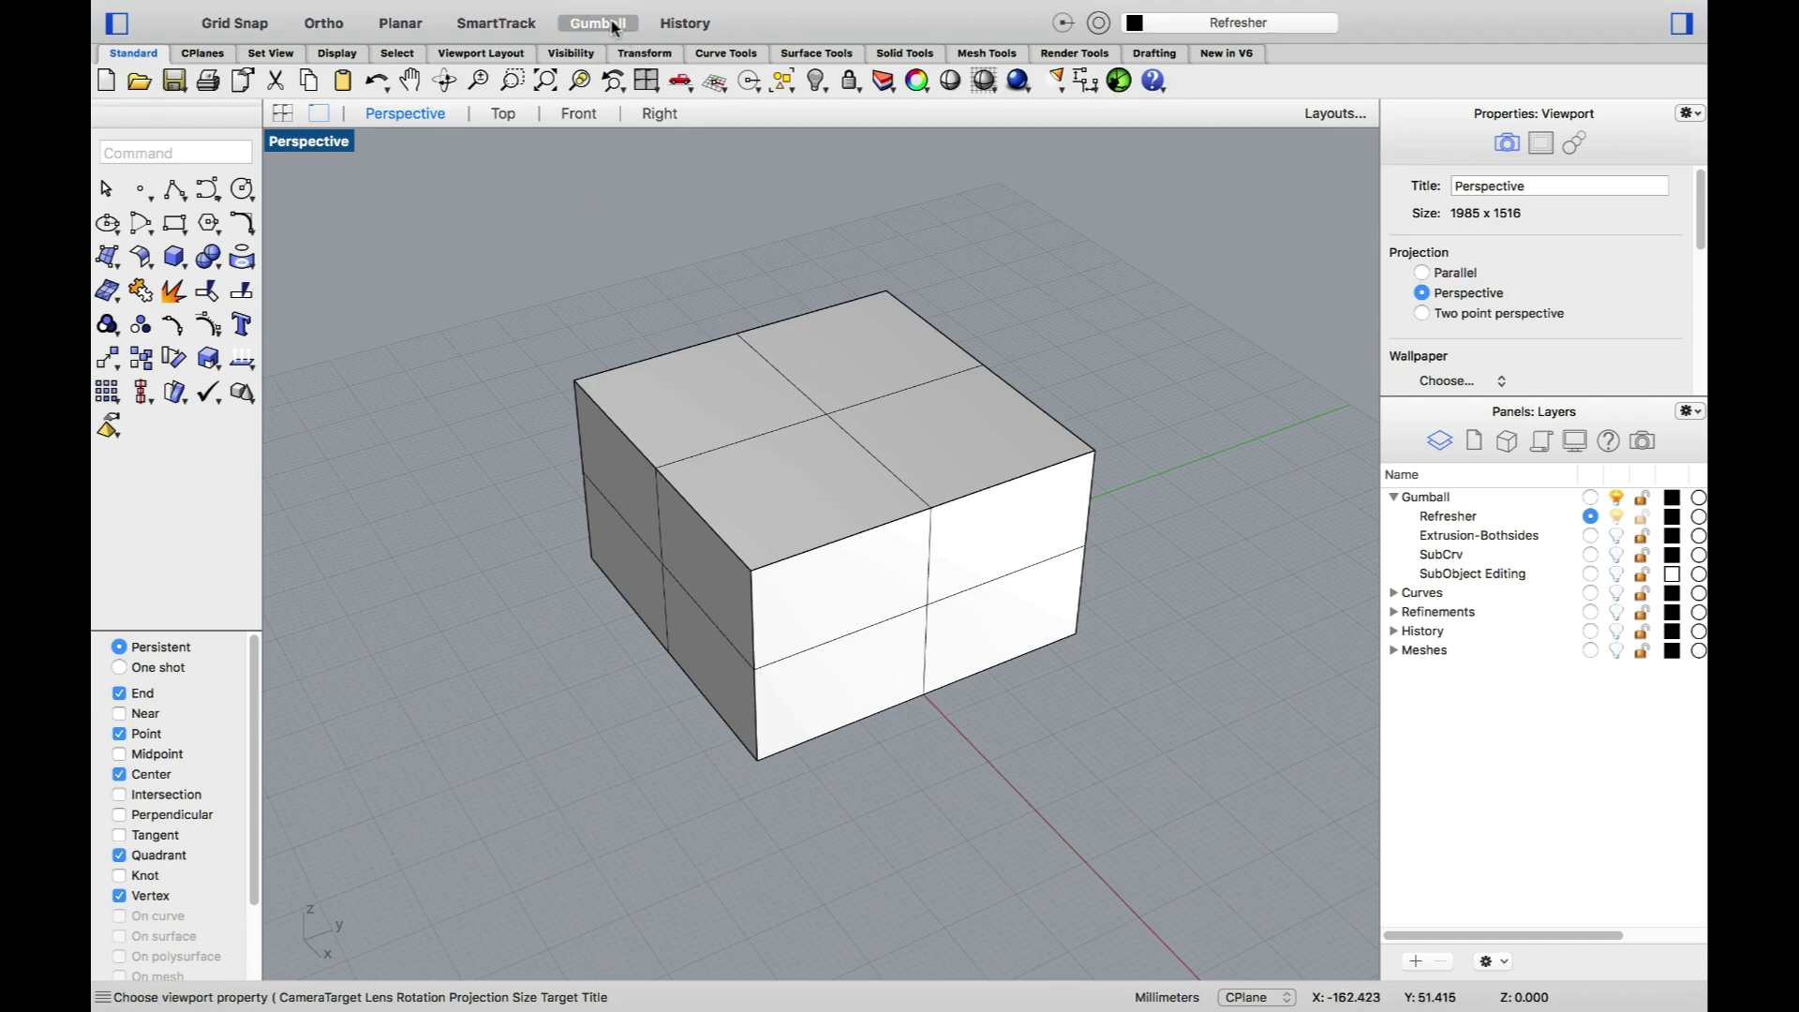
click(860, 346)
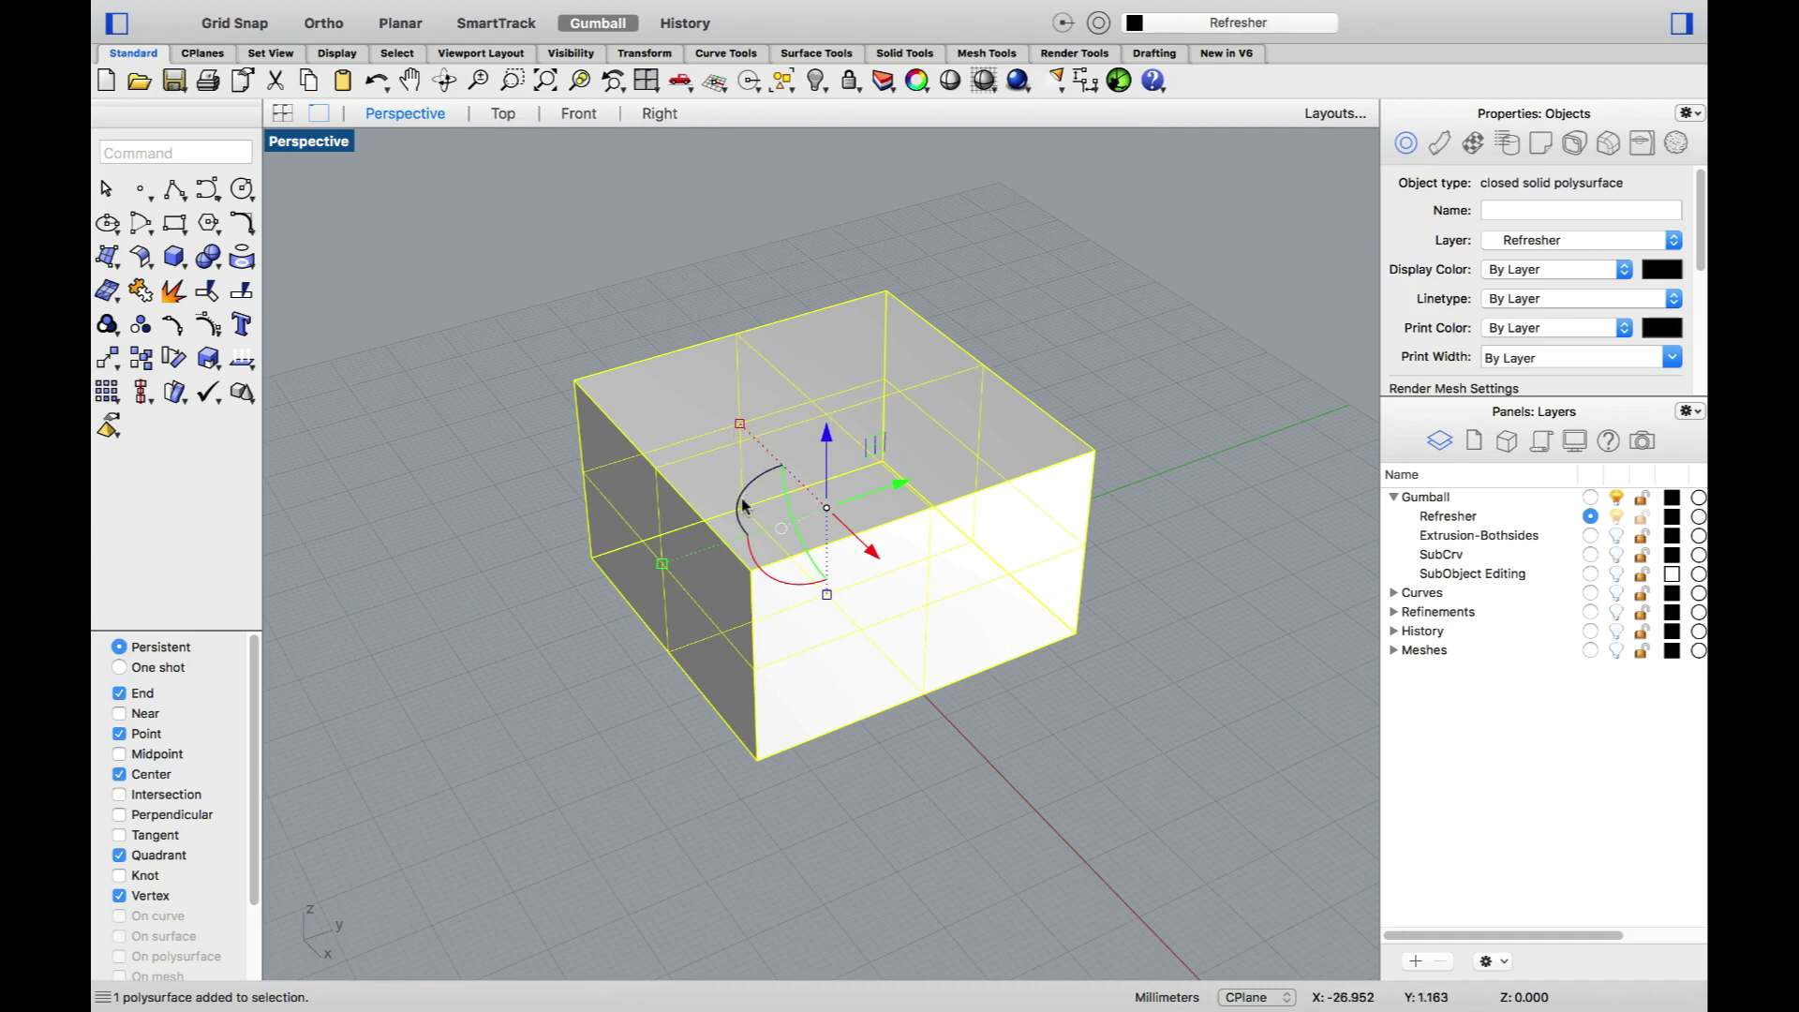
click(826, 433)
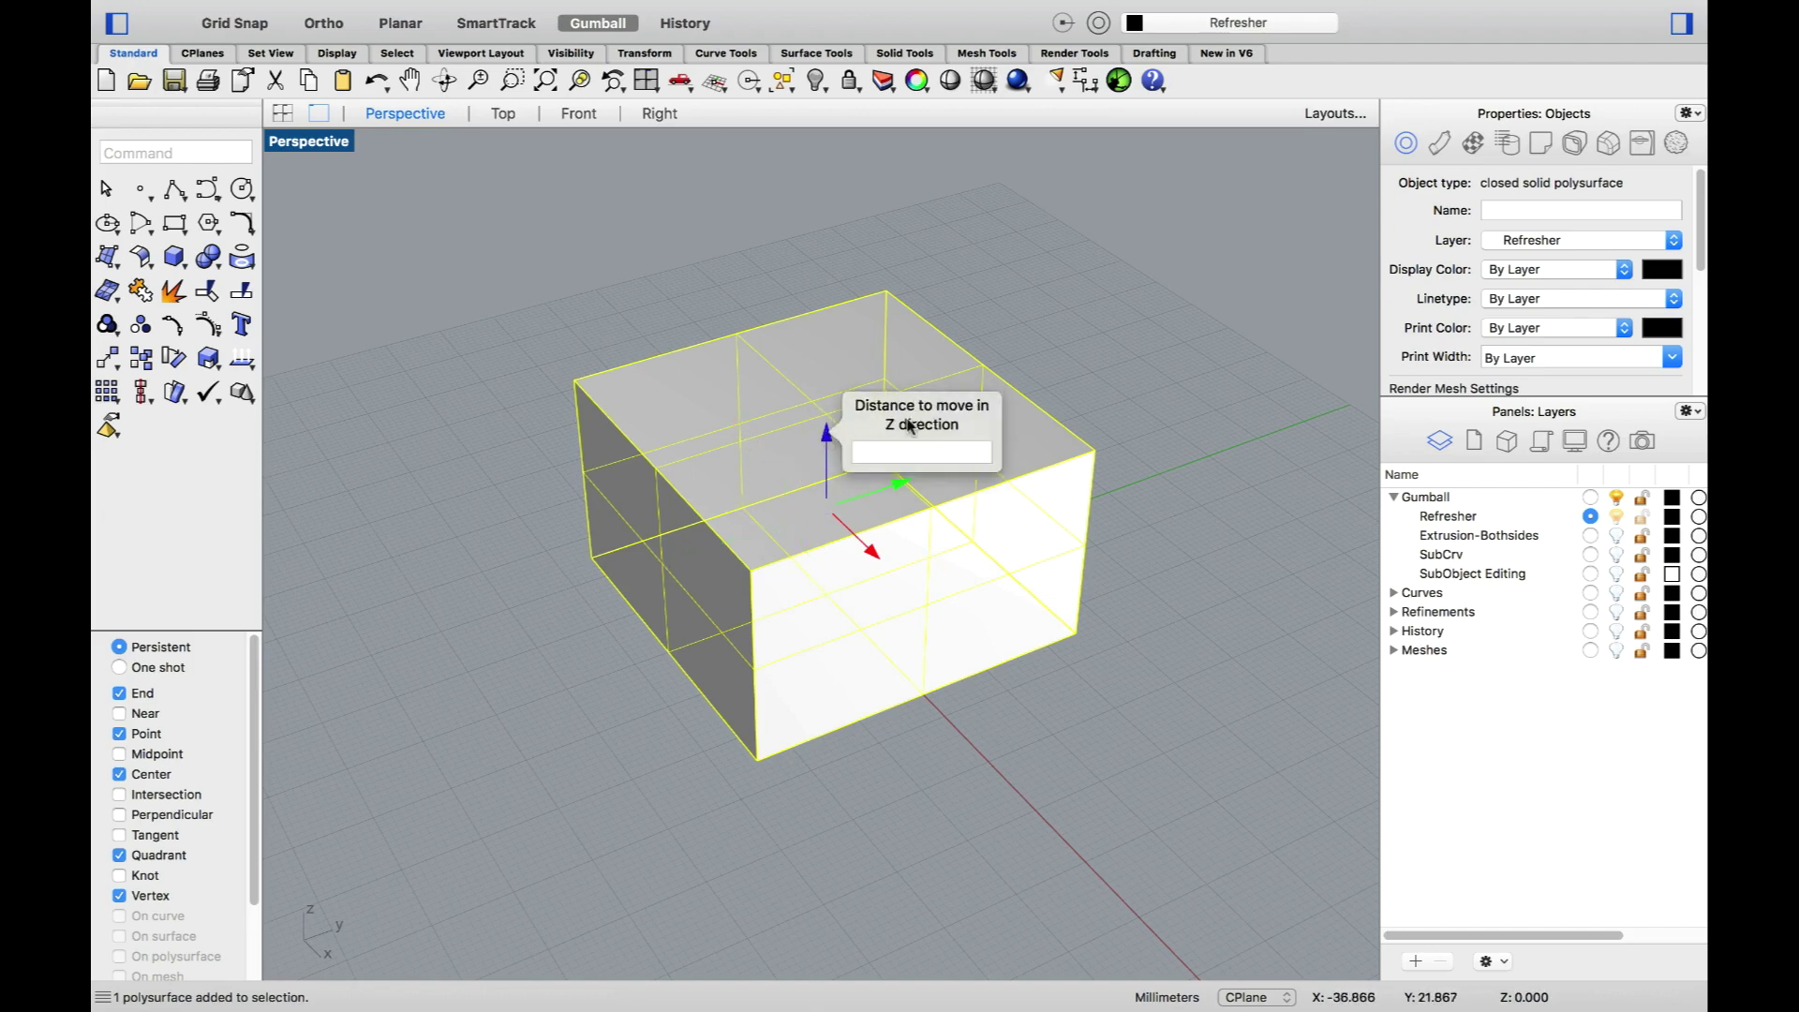
click(740, 423)
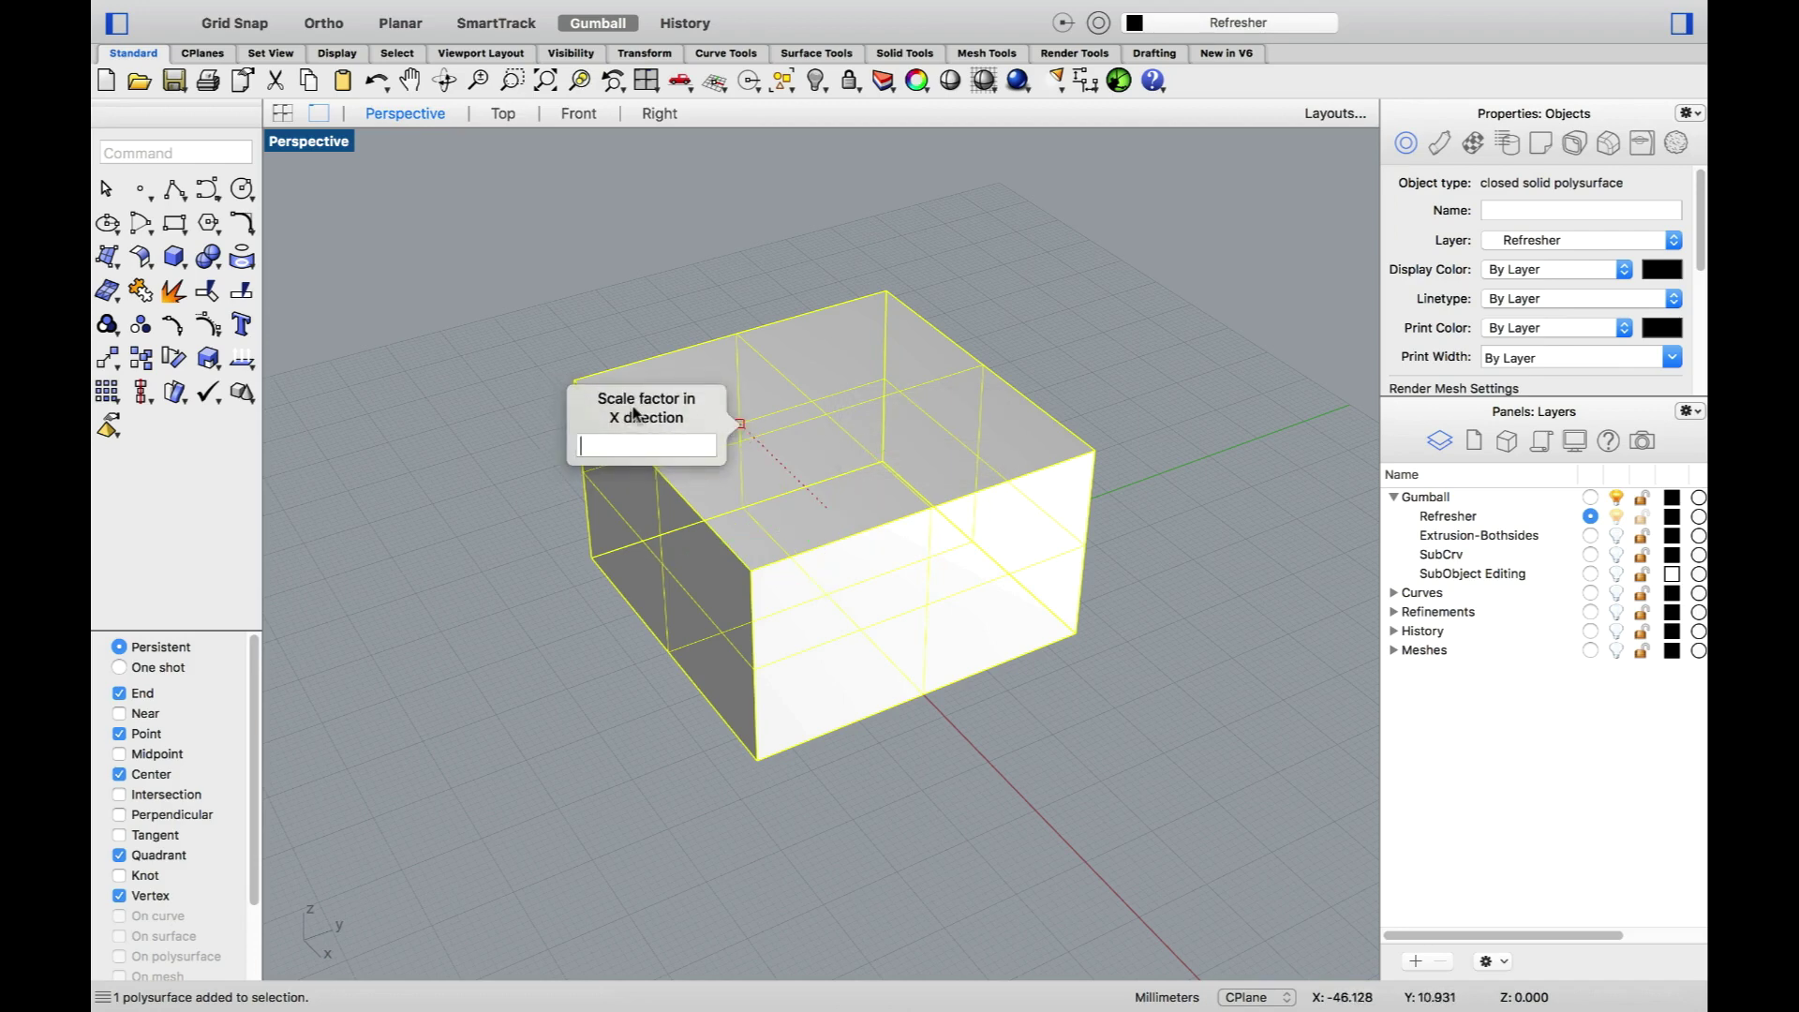
click(747, 482)
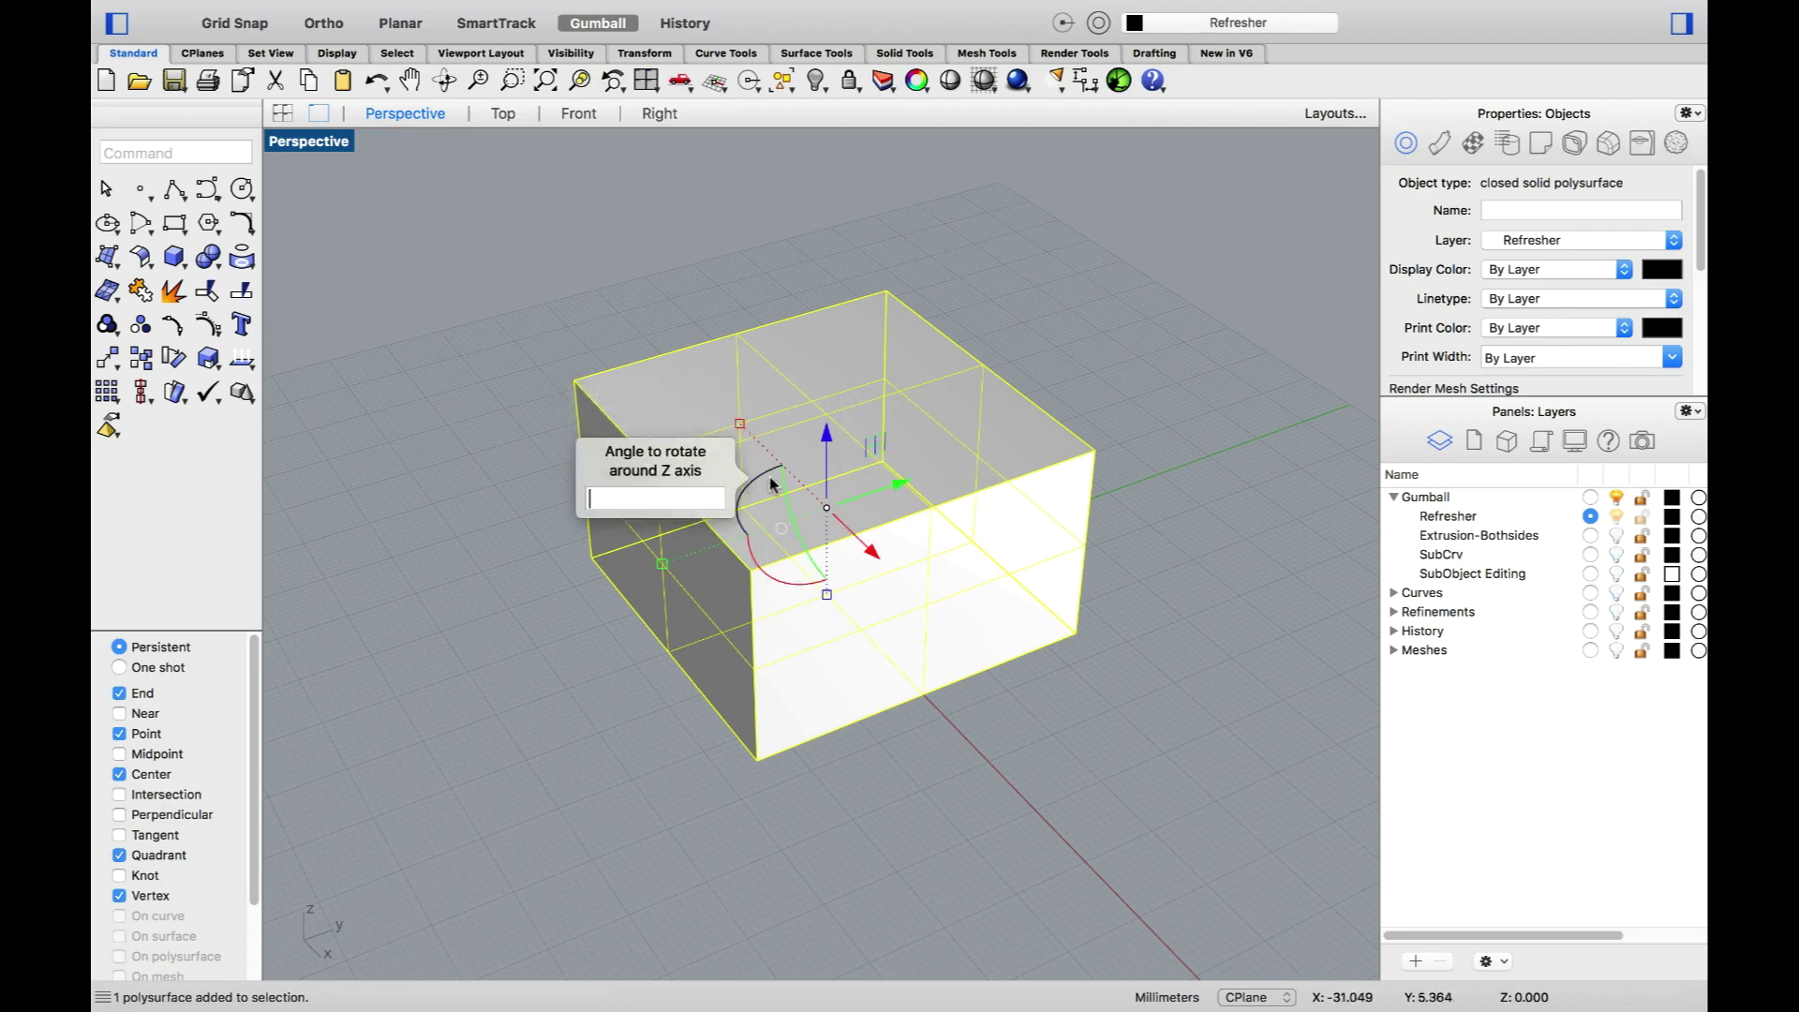
click(1105, 447)
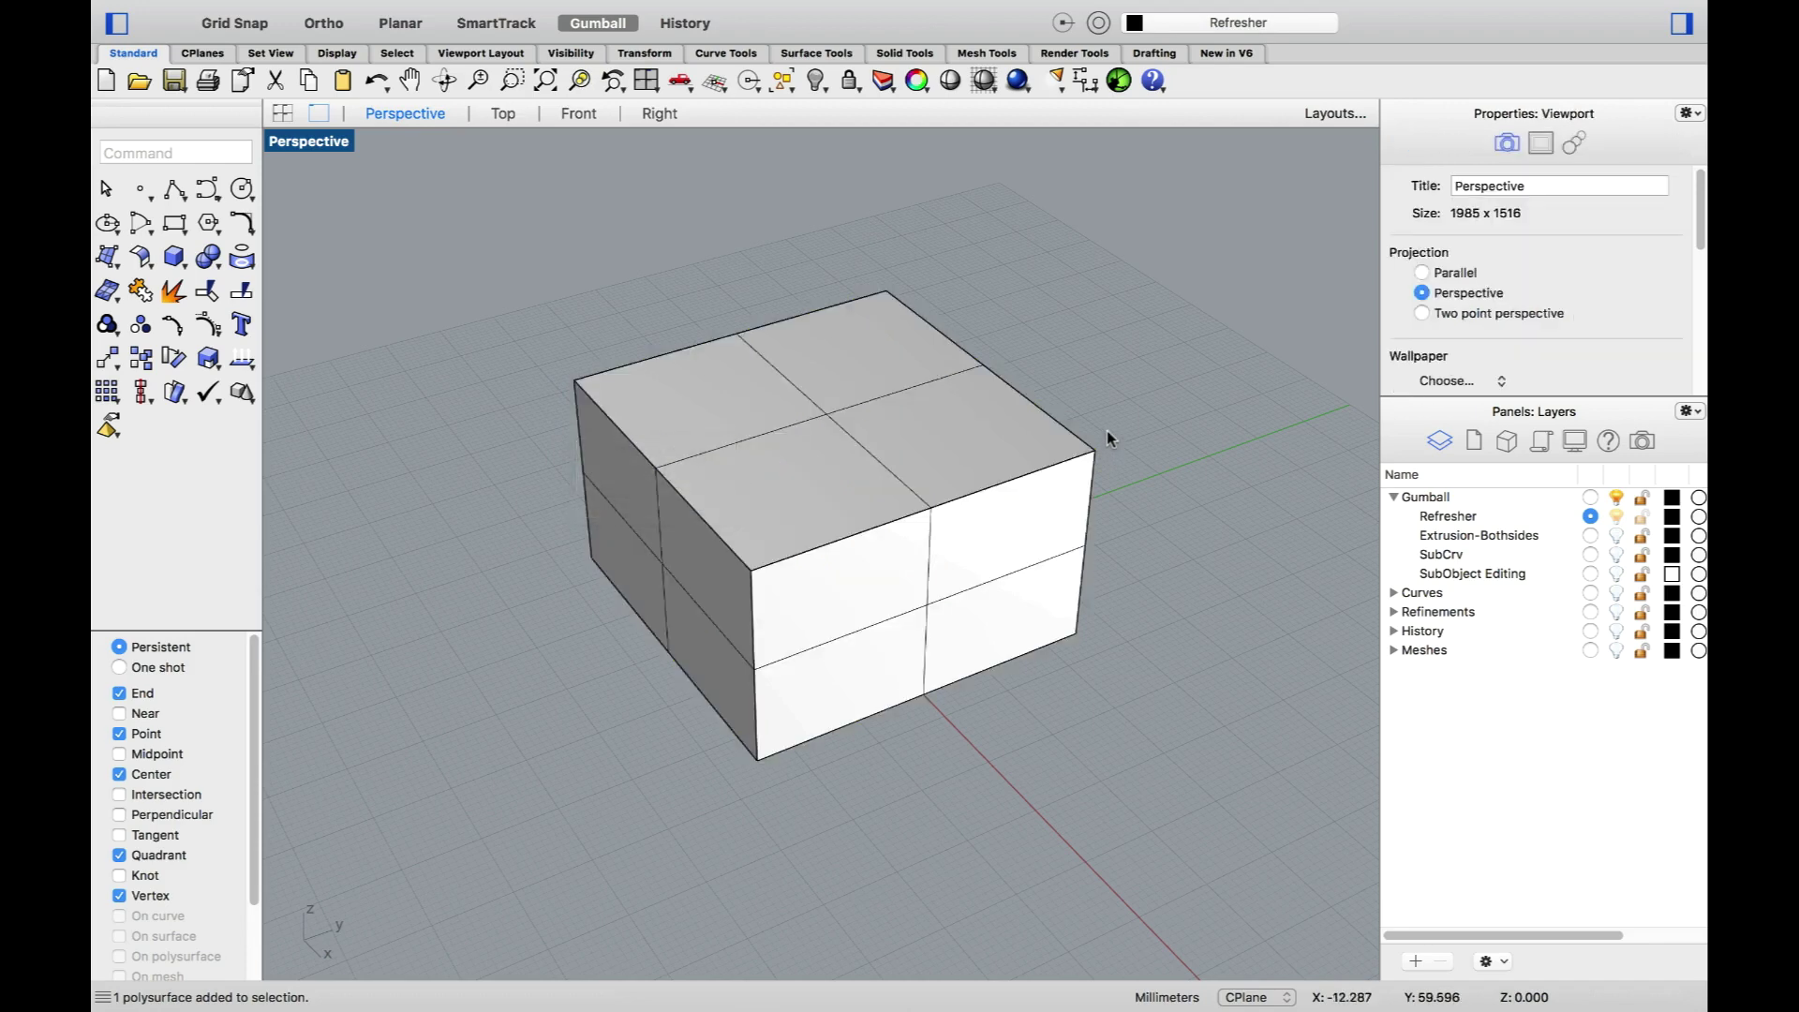
Step: Undo the last box change, select the box, and try a gumball move, then undo it
key(super+z)
click(976, 393)
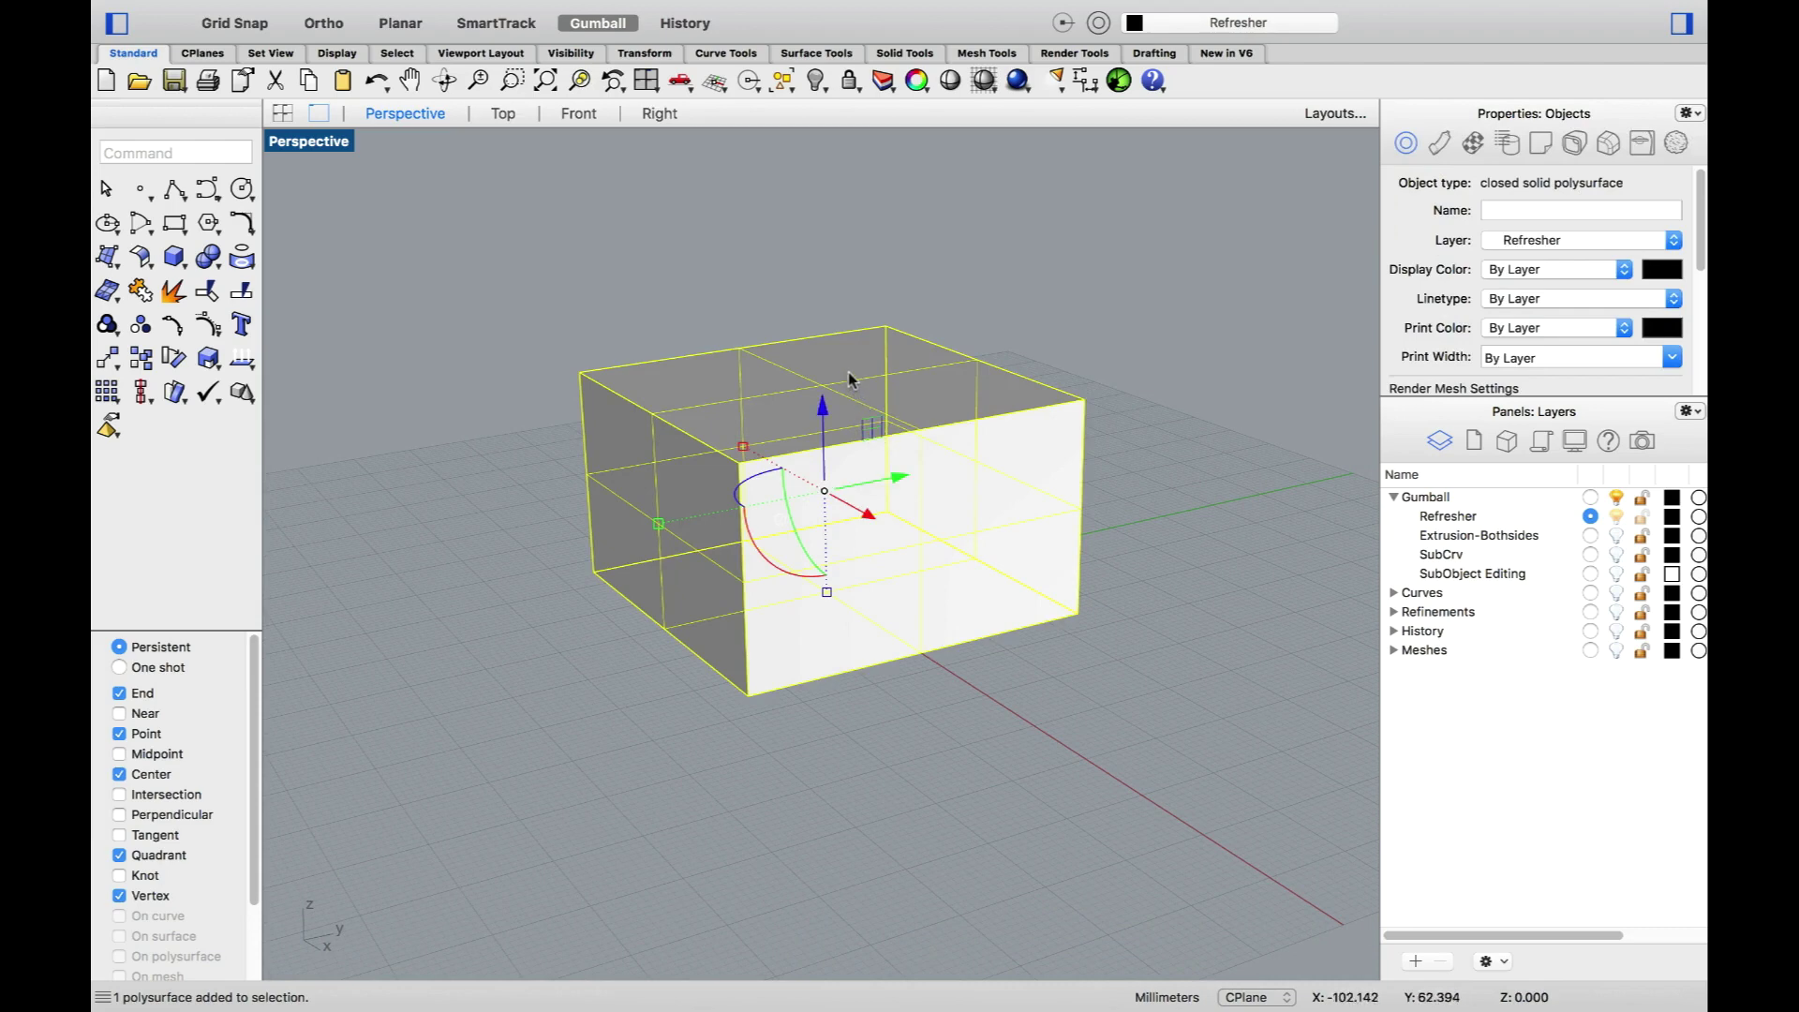
right_drag(847, 373, 862, 447)
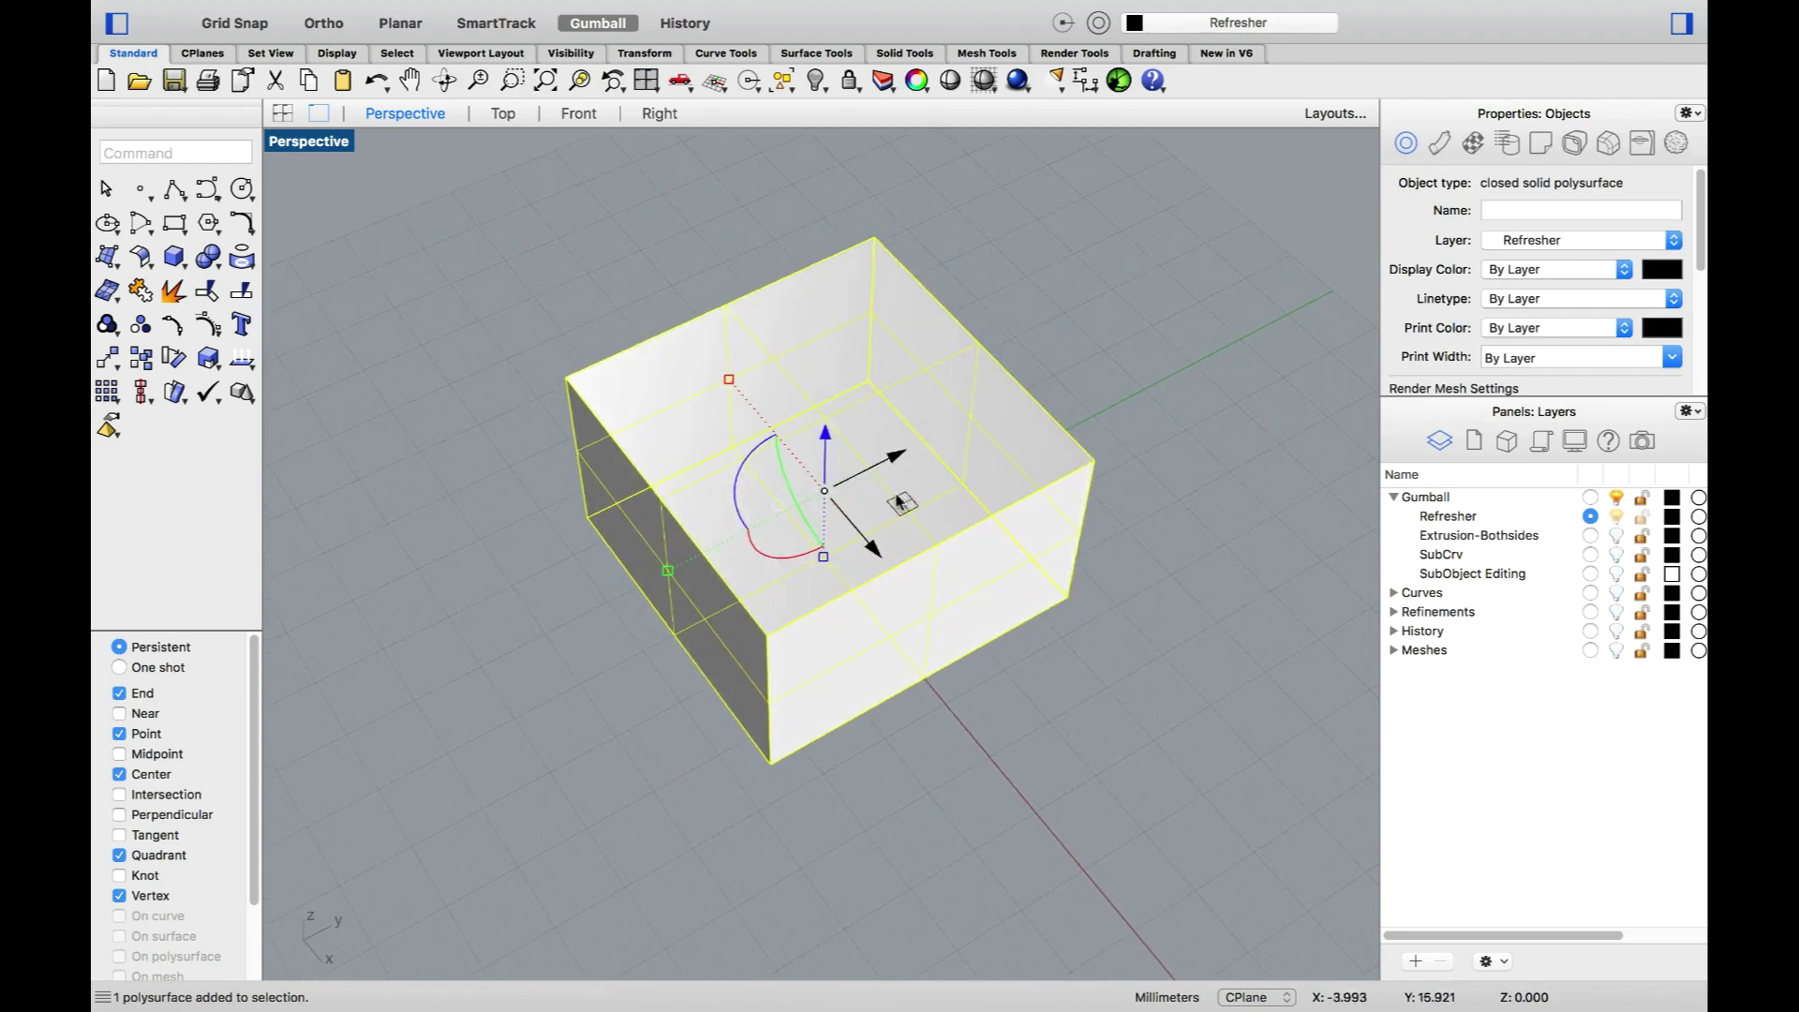
right_drag(896, 520, 893, 458)
drag(875, 423, 770, 743)
right_drag(770, 745, 790, 714)
key(super+z)
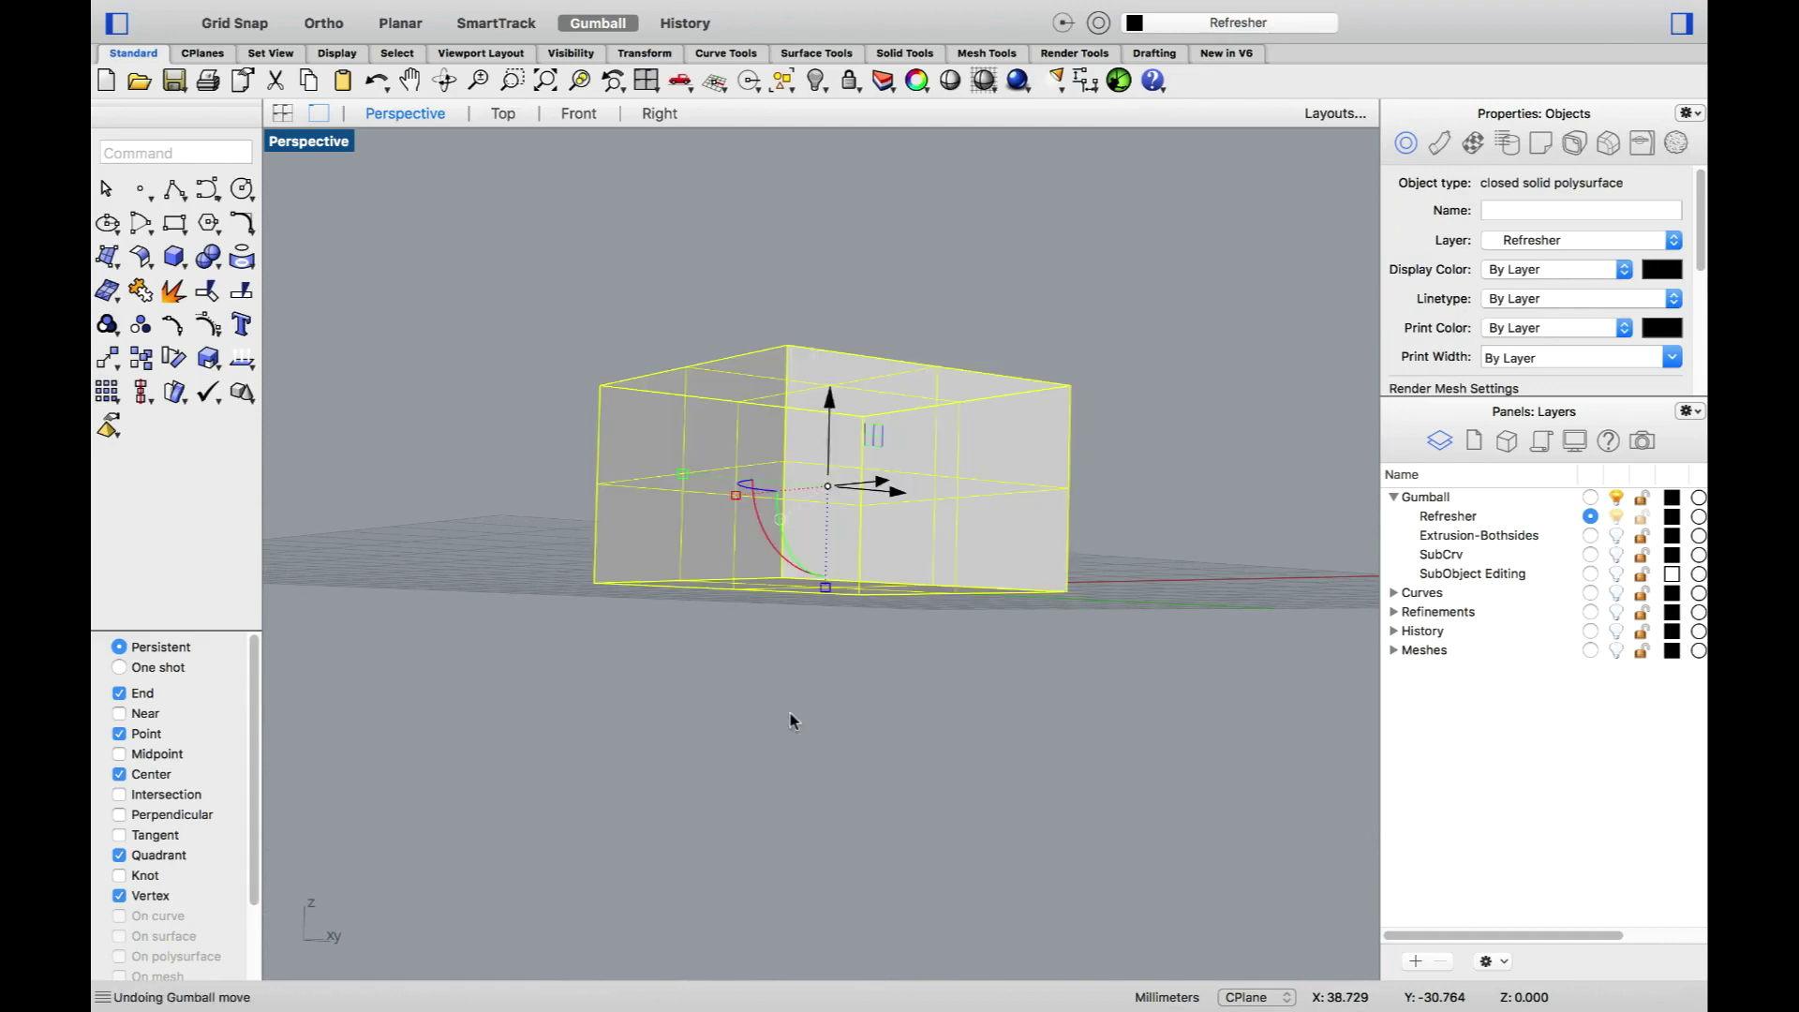
Step: Scale the box up along X and within its top plane, making it wider and deeper
right_drag(792, 727, 806, 607)
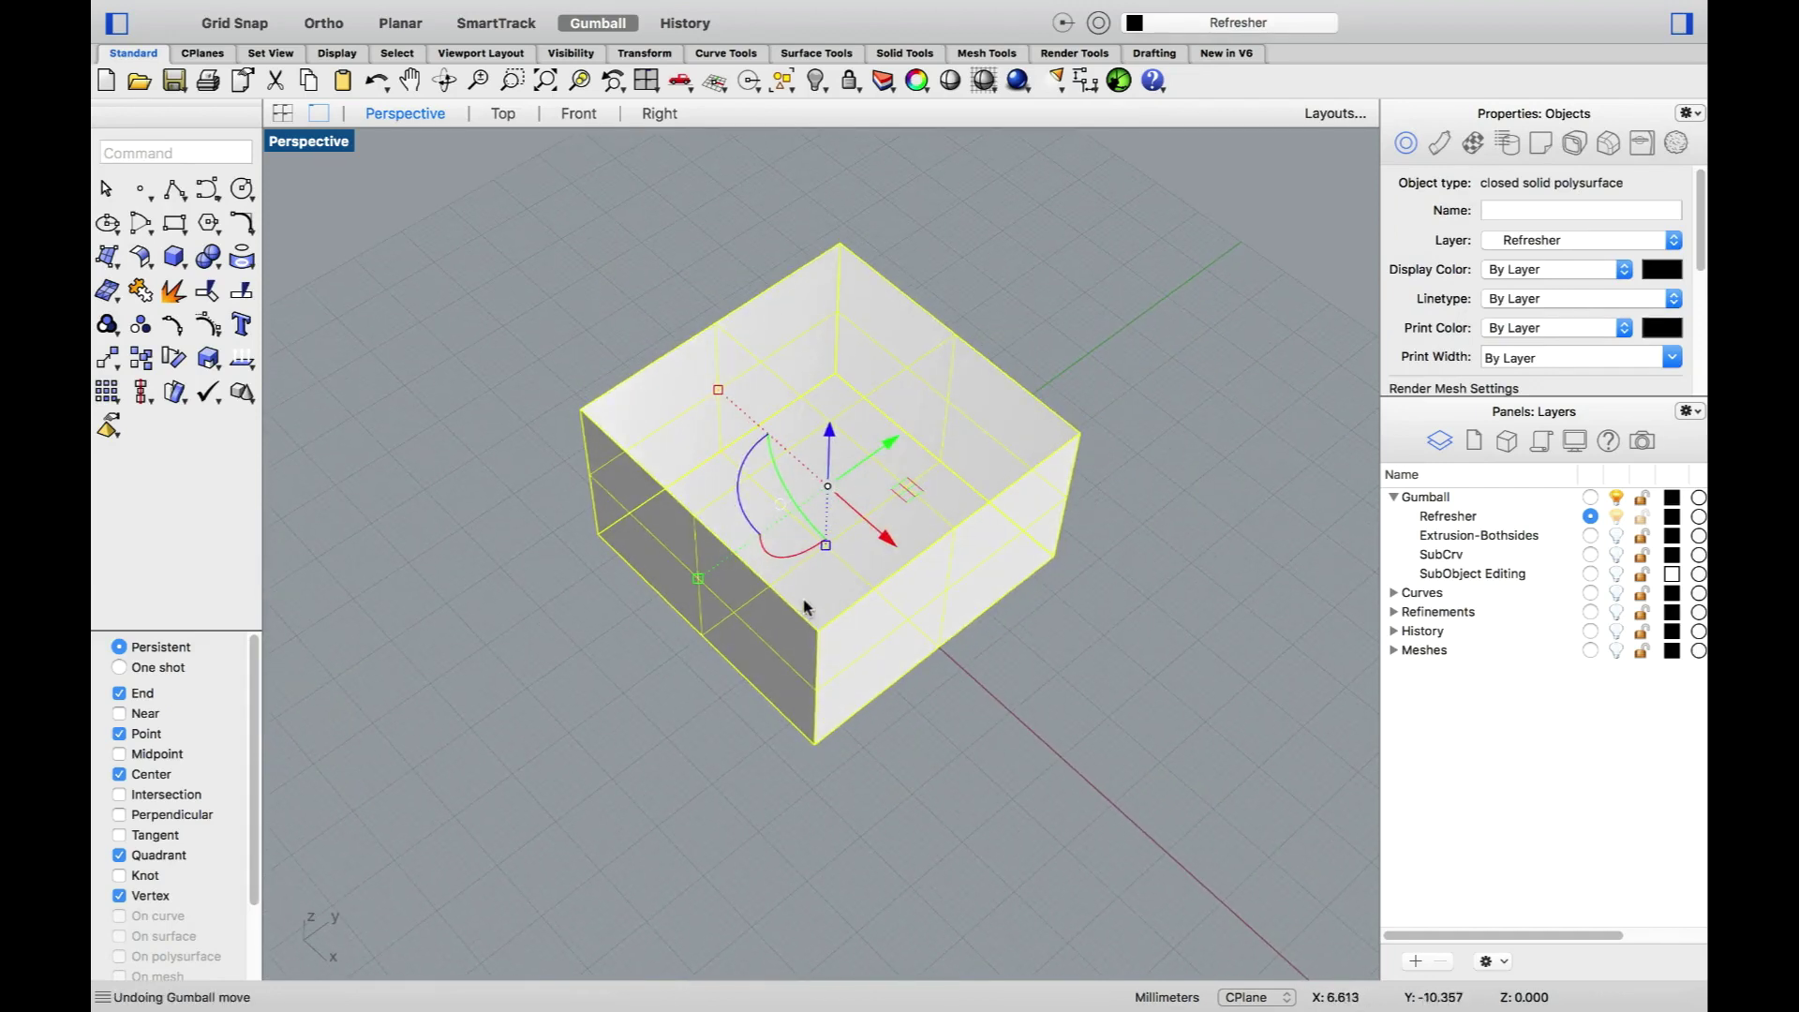
mouse_move(717, 390)
mouse_down()
mouse_move(631, 313)
mouse_move(664, 354)
mouse_move(666, 313)
mouse_move(689, 409)
mouse_up()
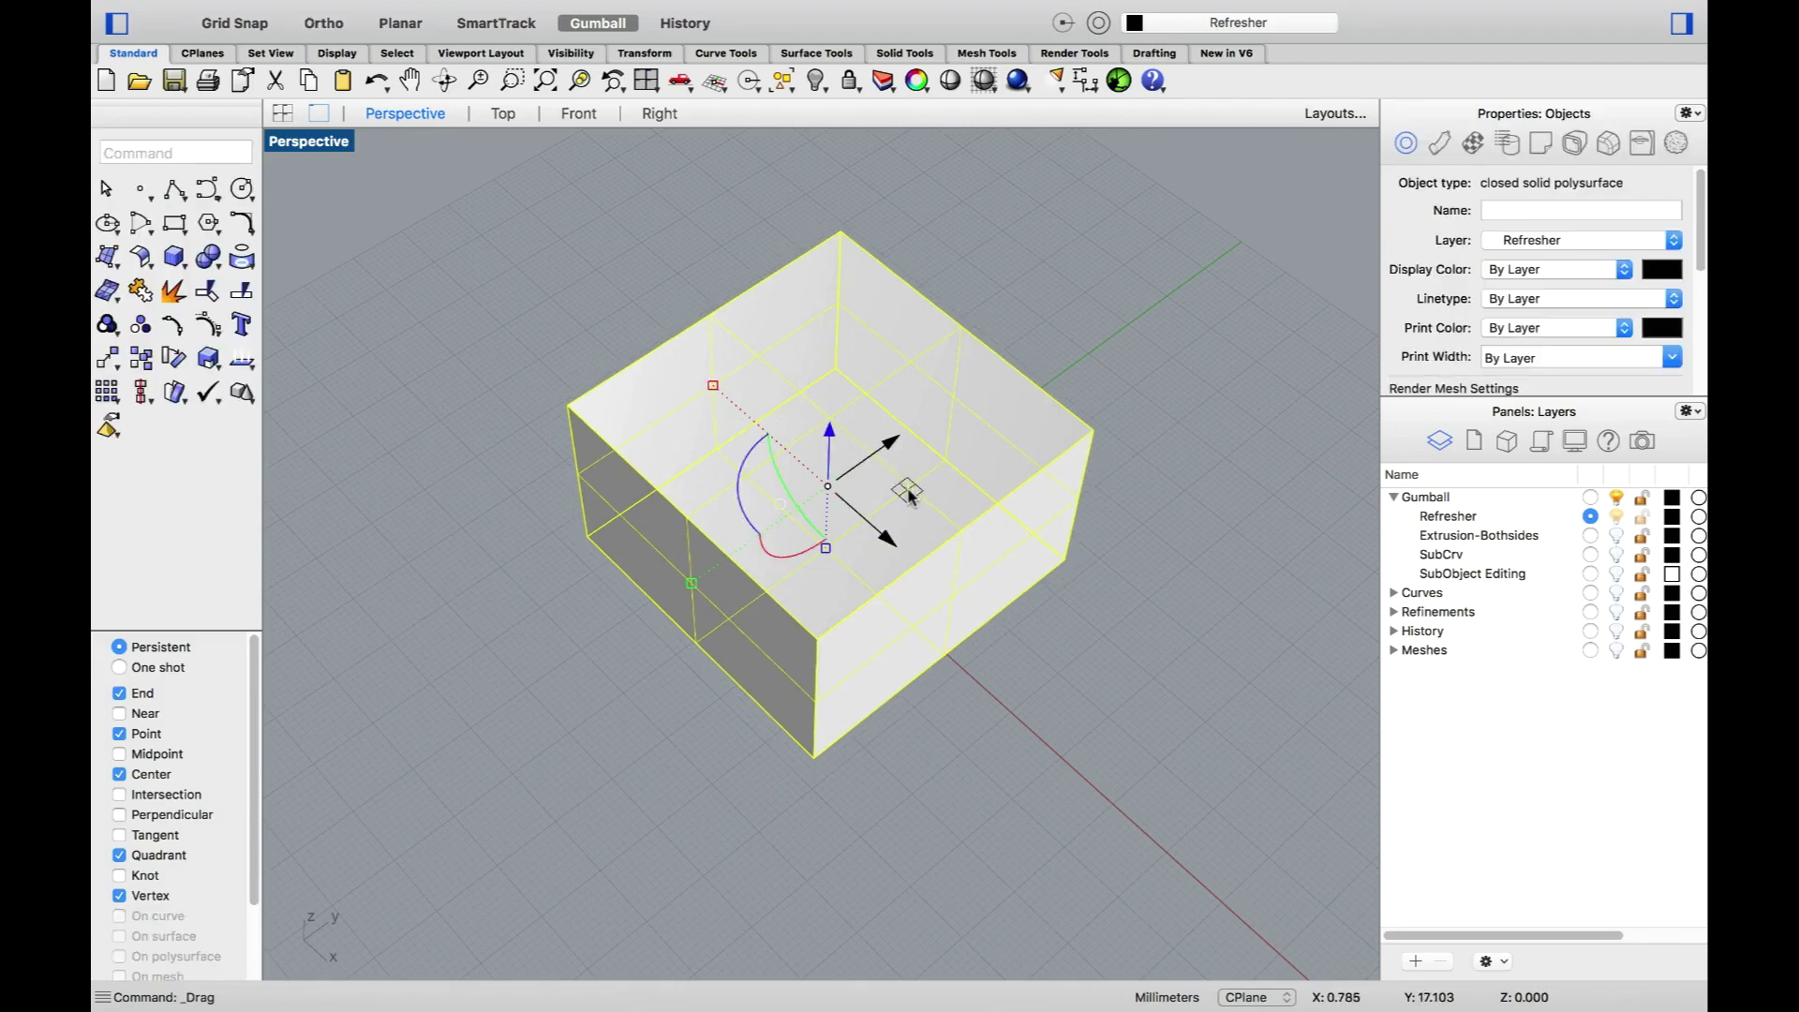
drag(907, 494, 966, 479)
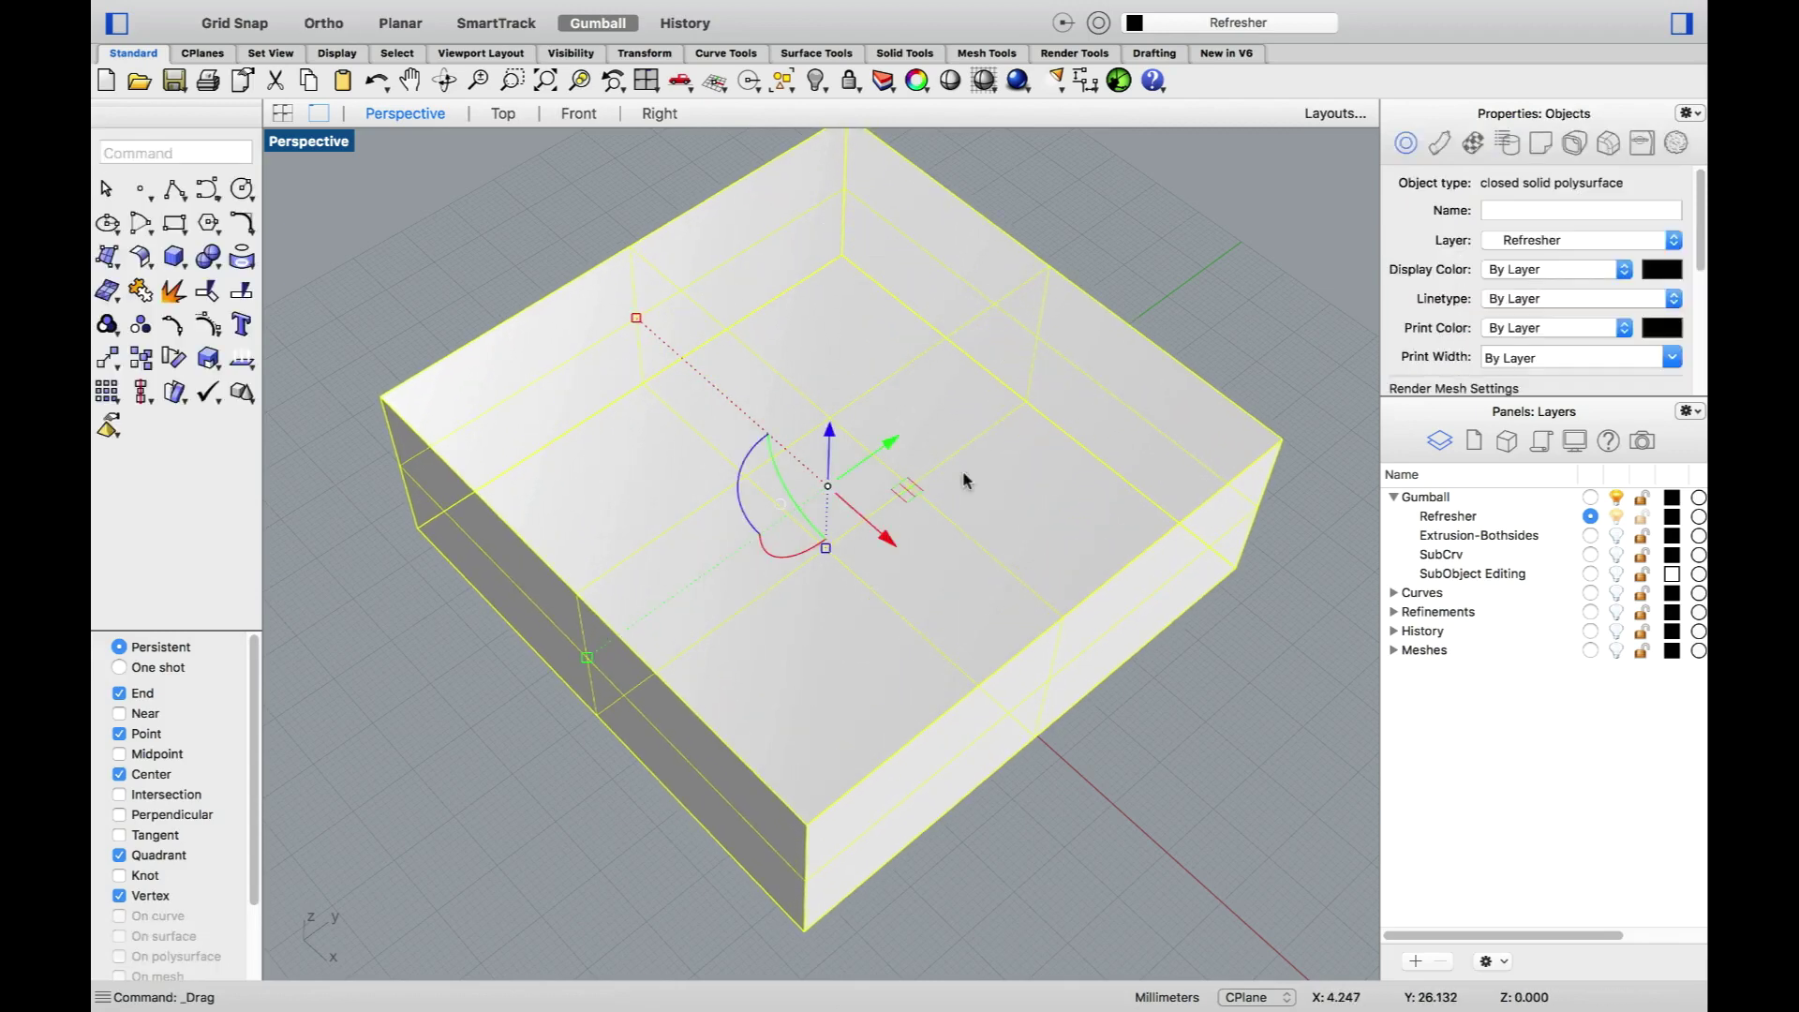
scroll(965, 478, down, 6)
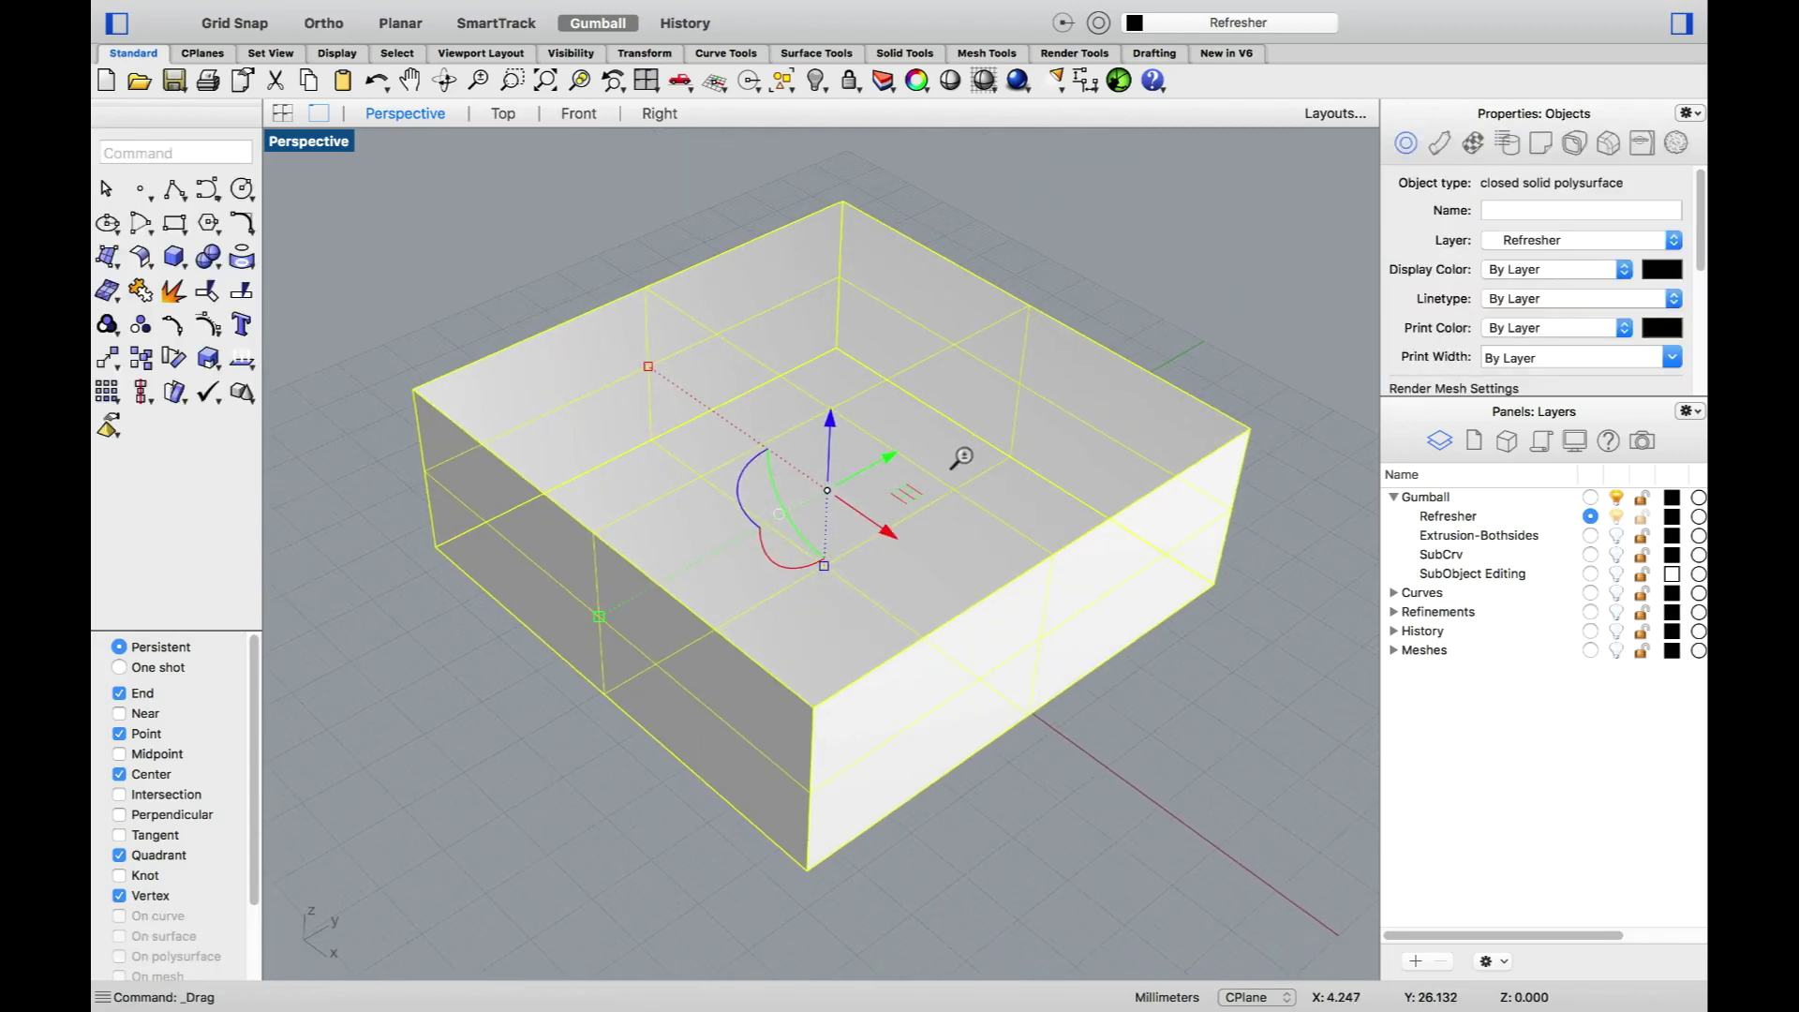
scroll(957, 466, down, 1)
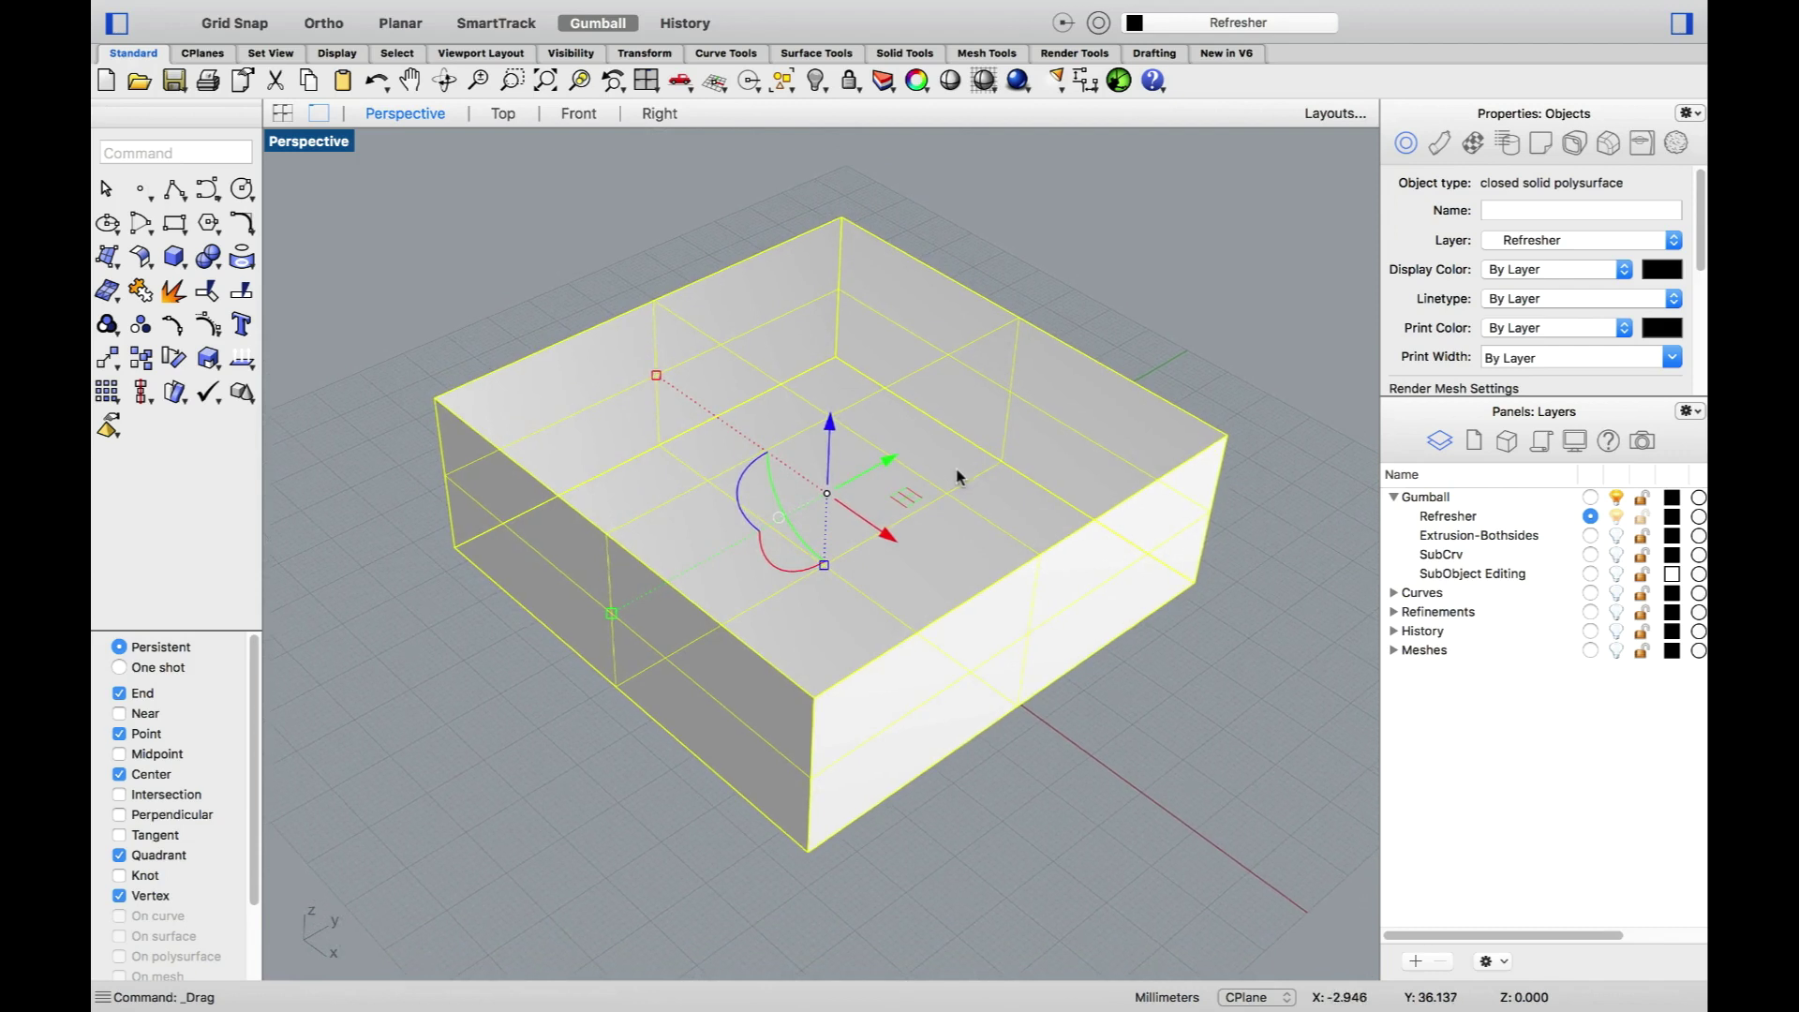
Step: Relocate the gumball to the box's left corner, aligned with its edges, then make Extrusion-Bothsides current
click(778, 519)
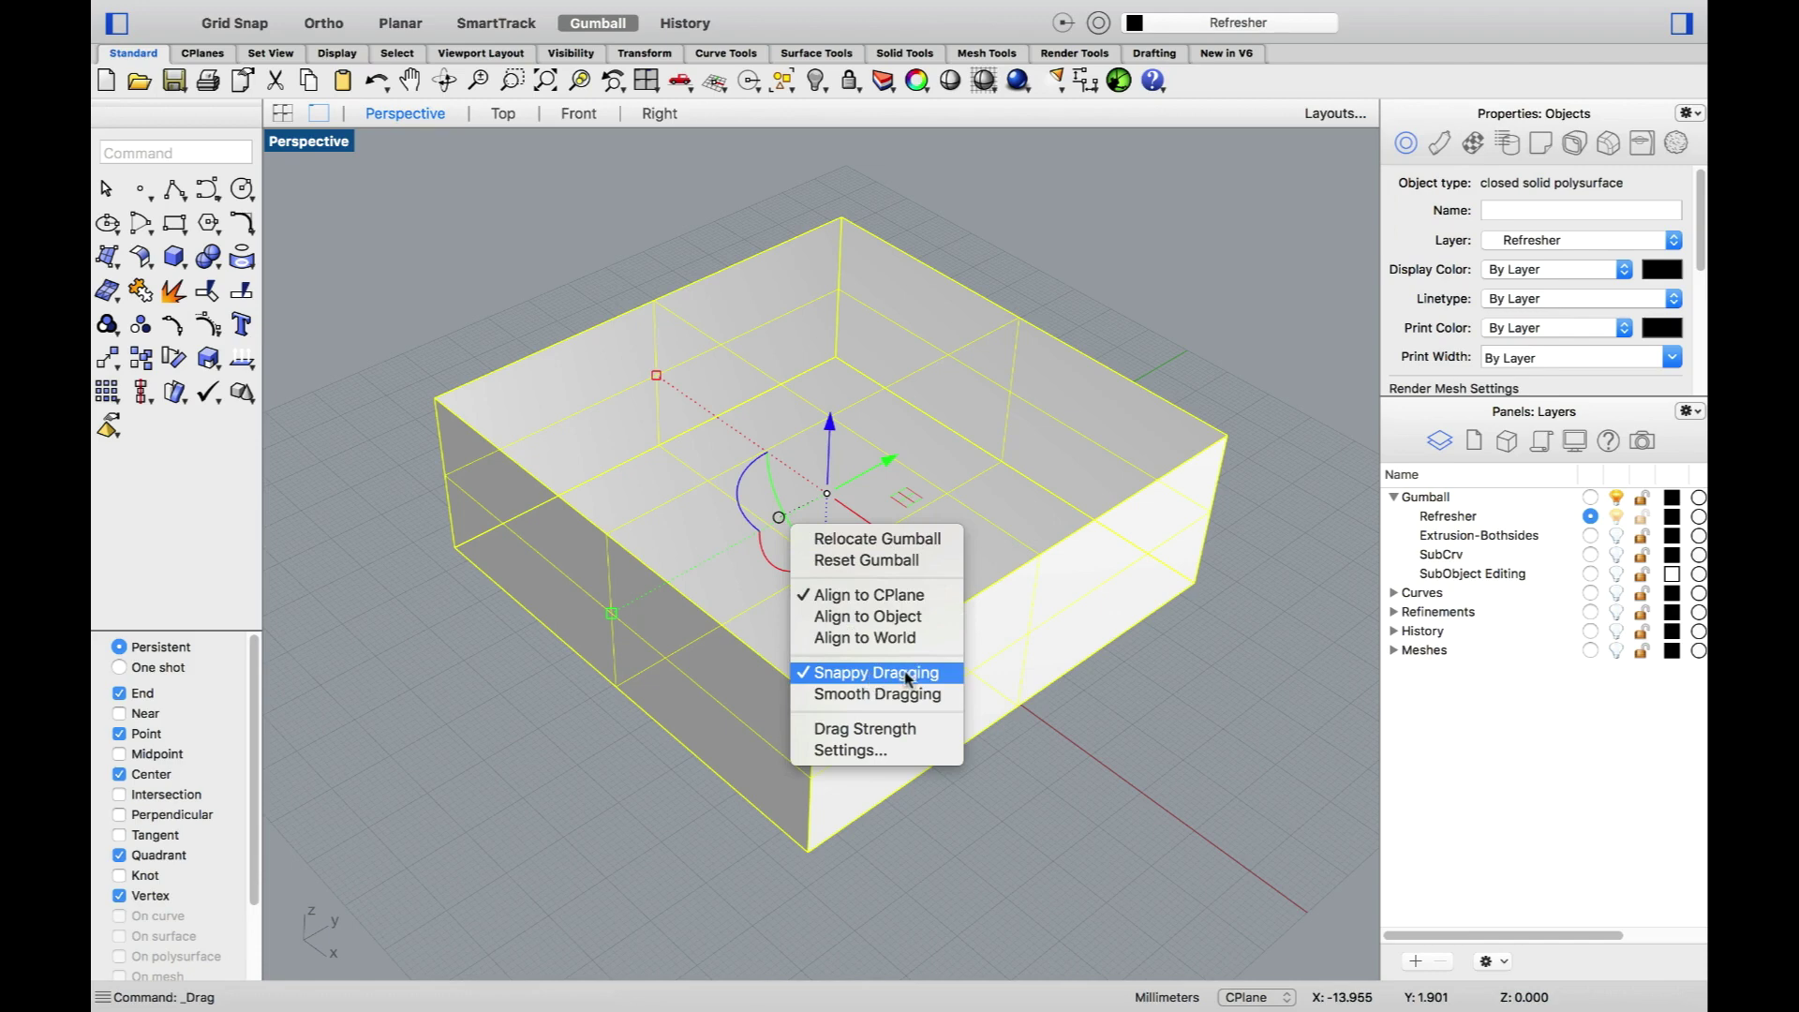
click(909, 544)
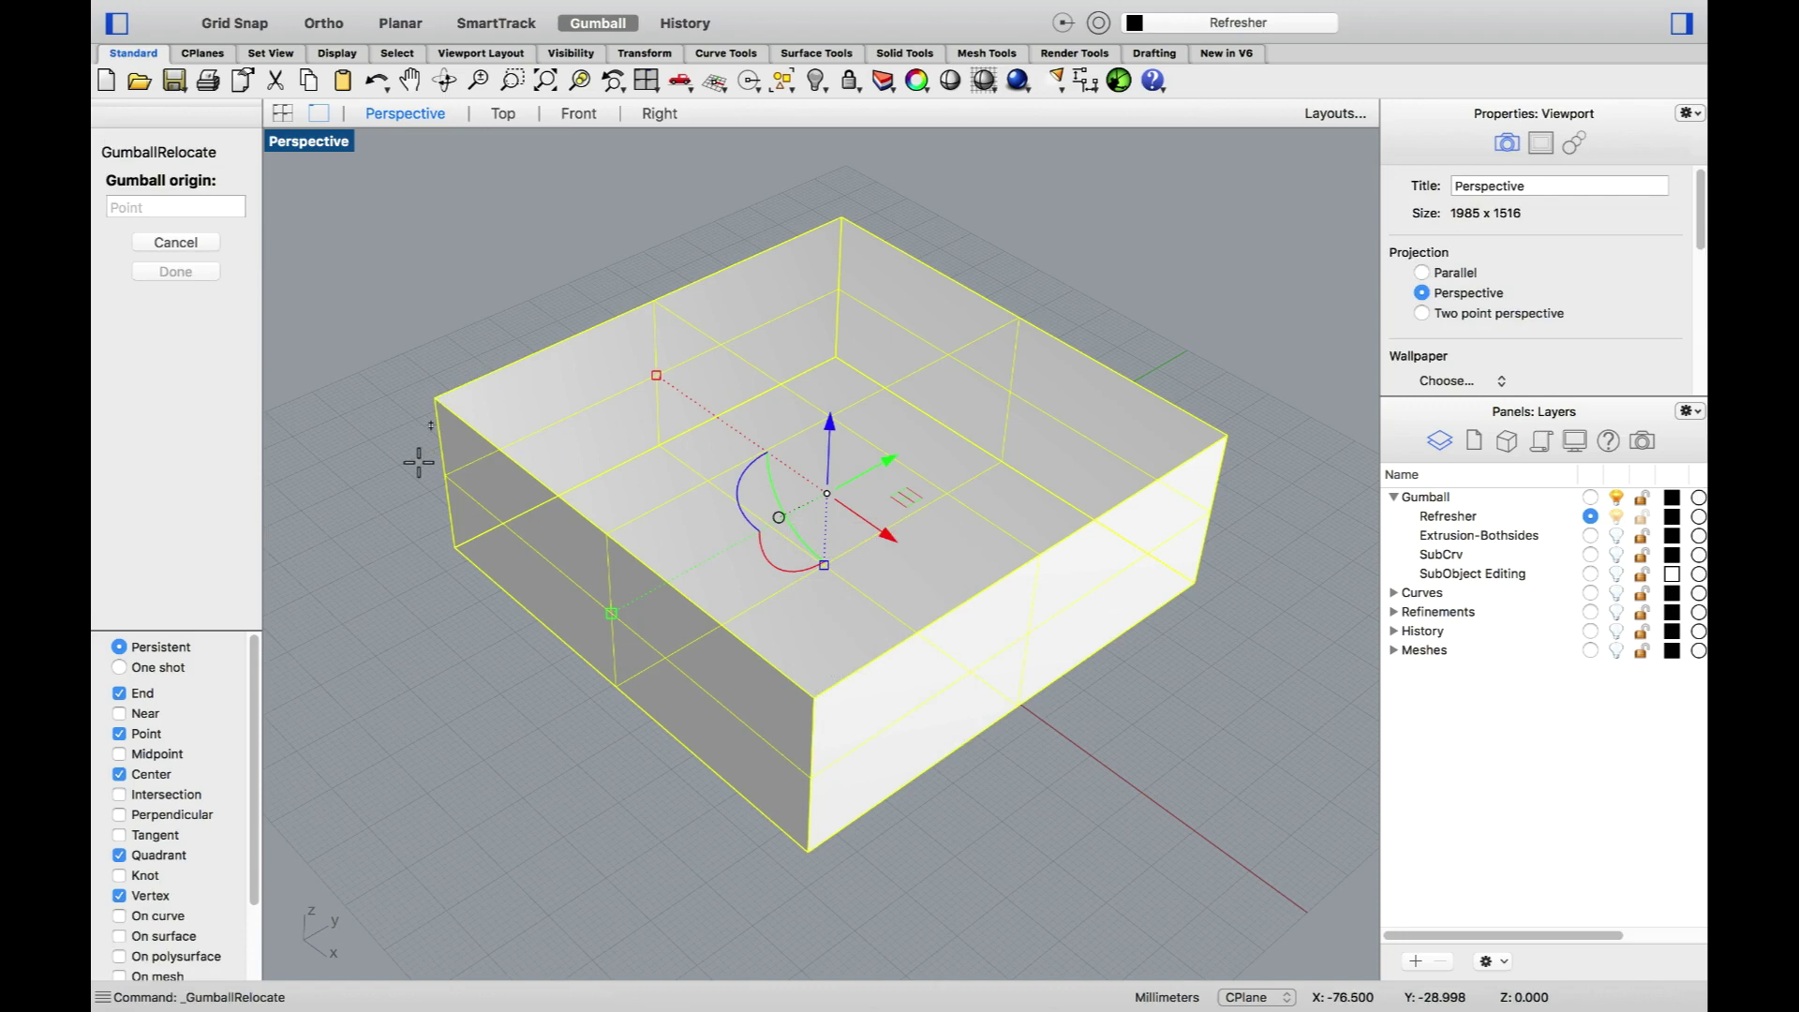
click(456, 547)
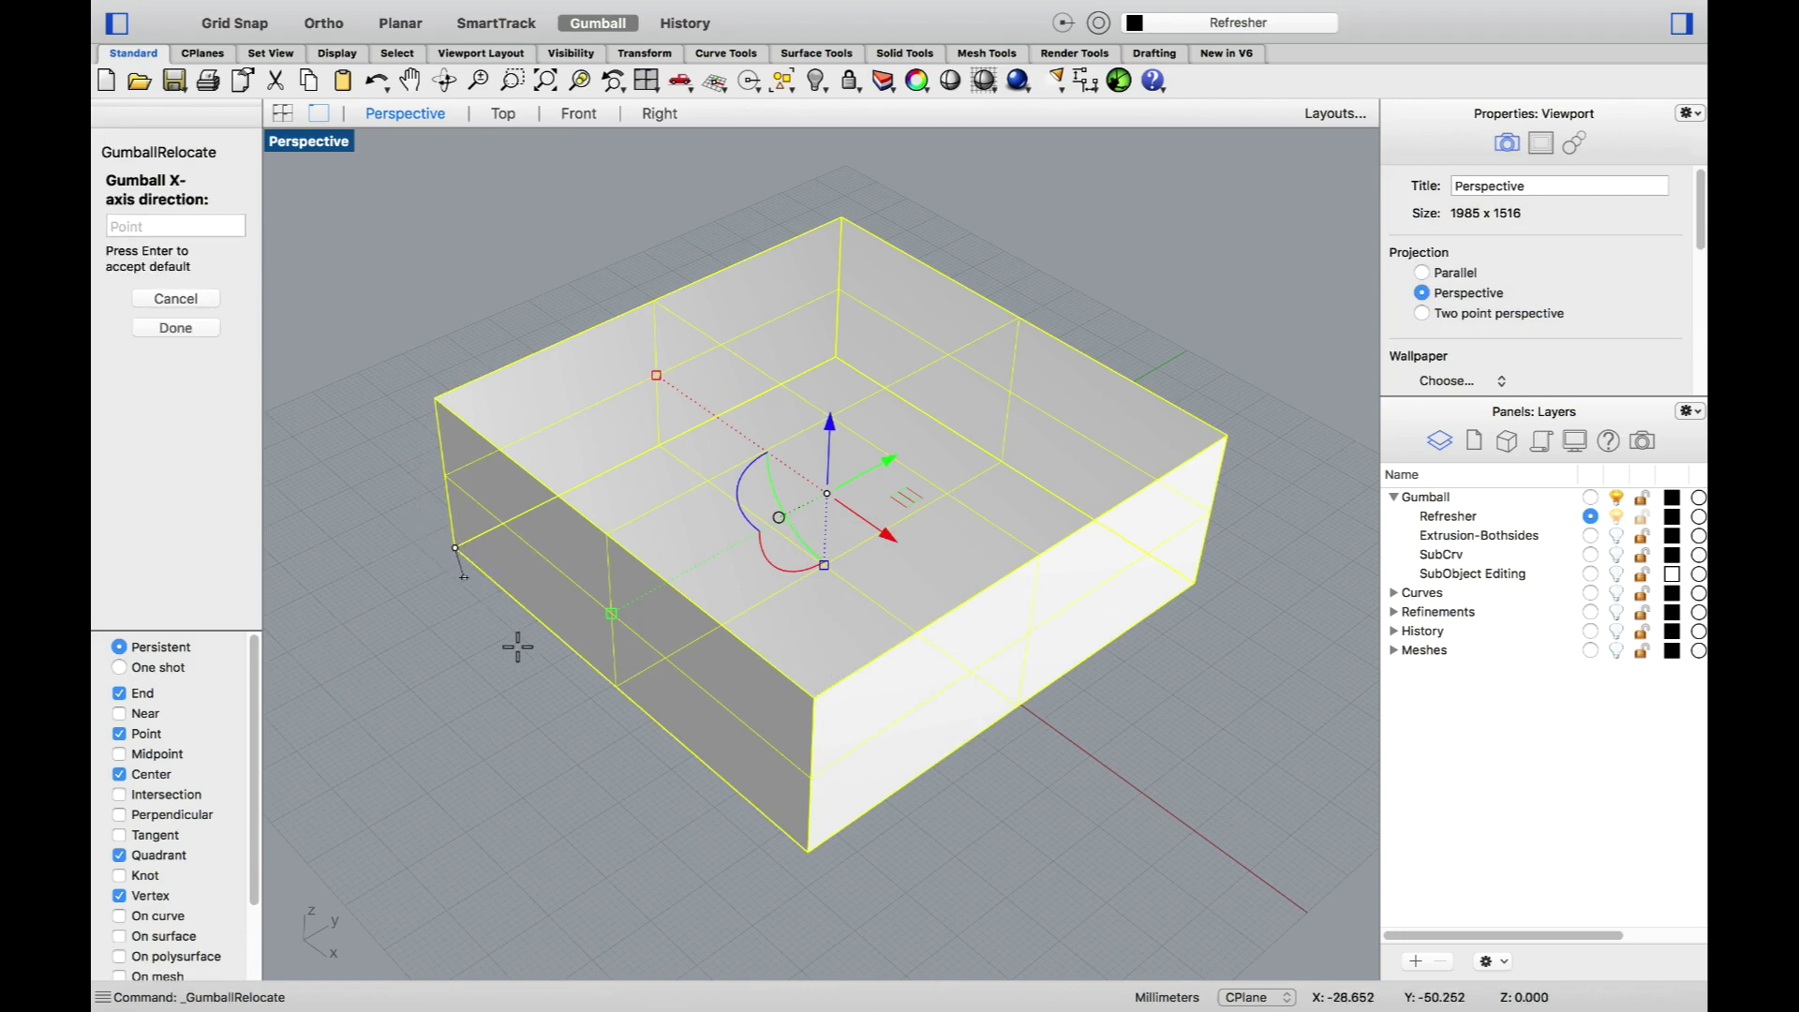
click(809, 852)
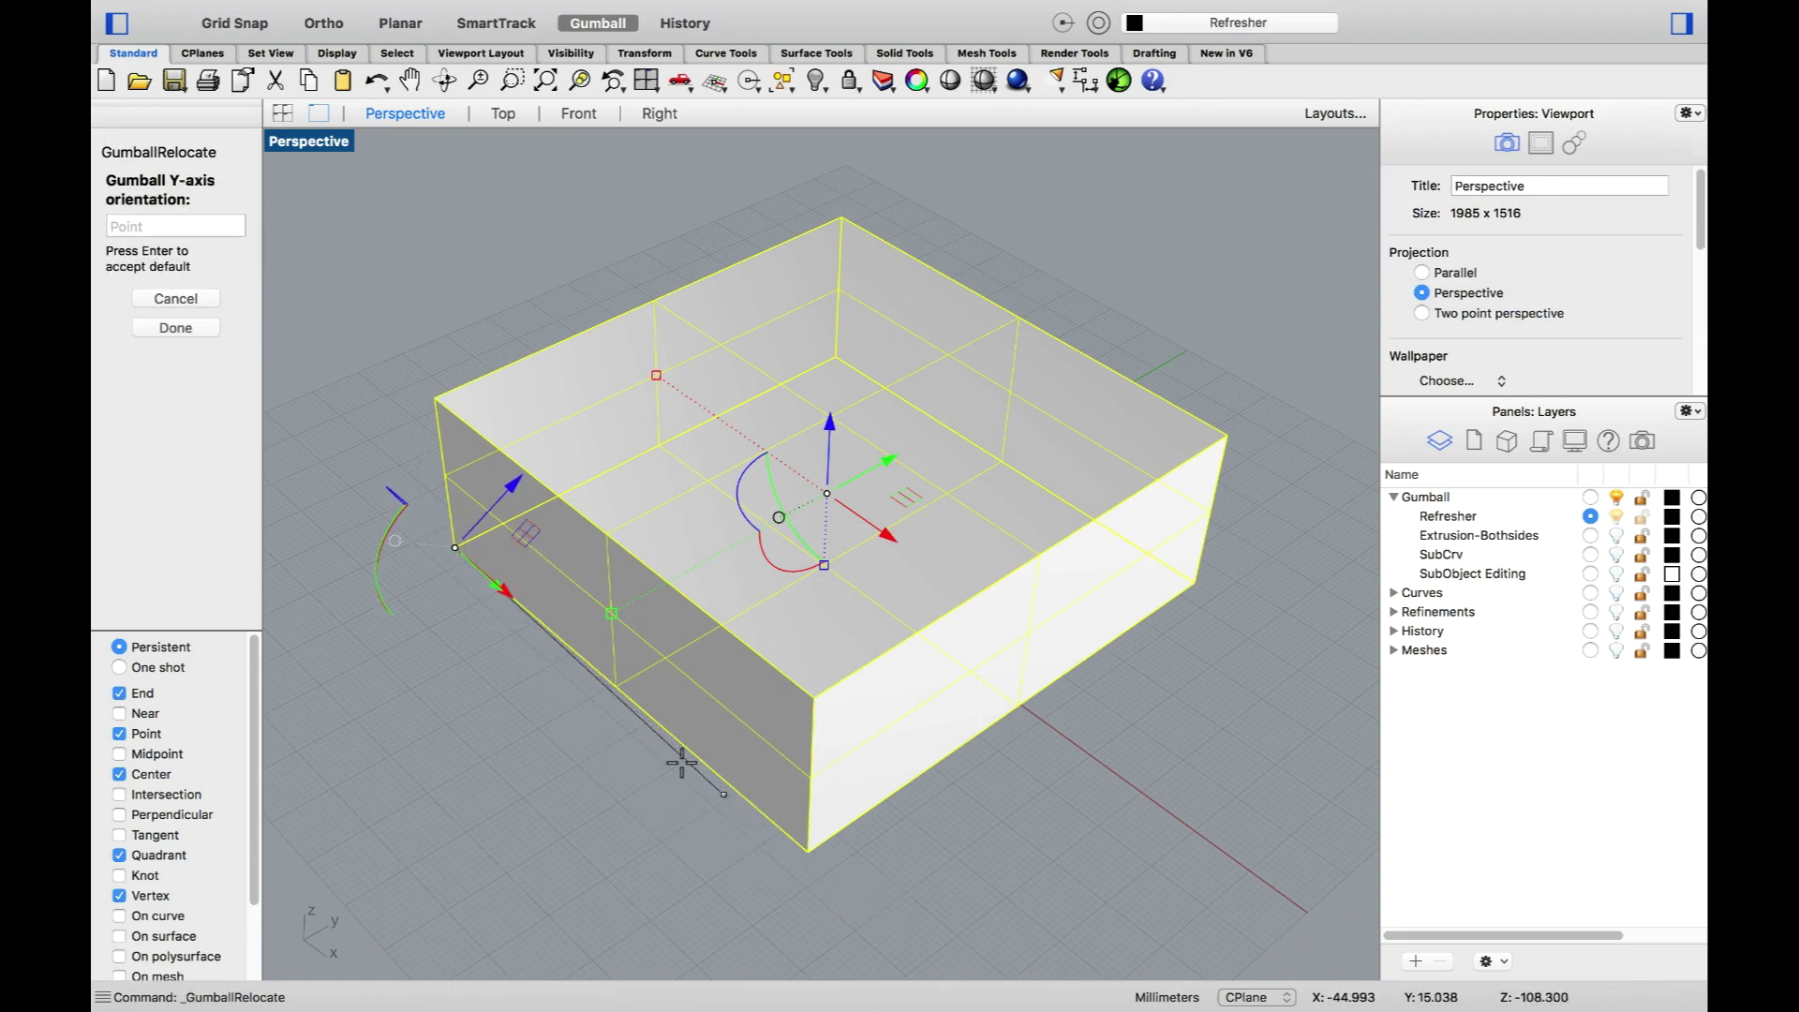
click(833, 357)
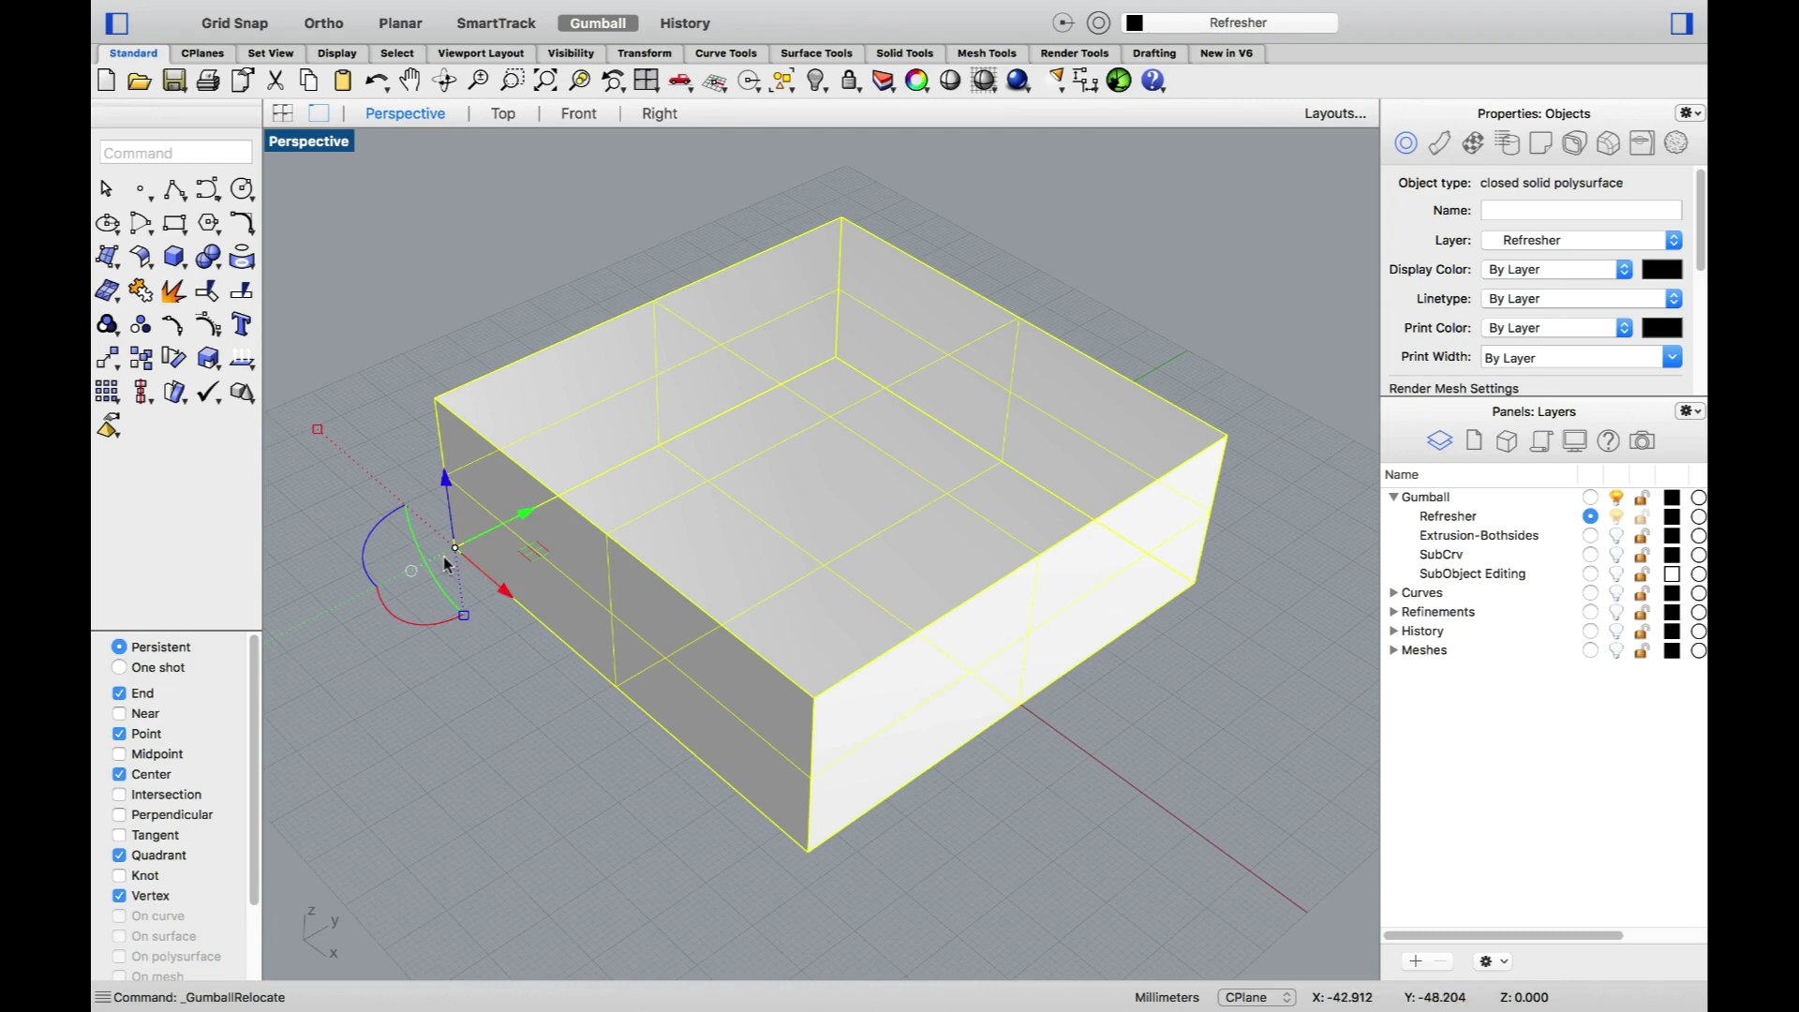
click(1589, 535)
Step: Hide the Refresher layer, select the origin point, and test a vertical gumball extrusion, then undo it
click(1616, 517)
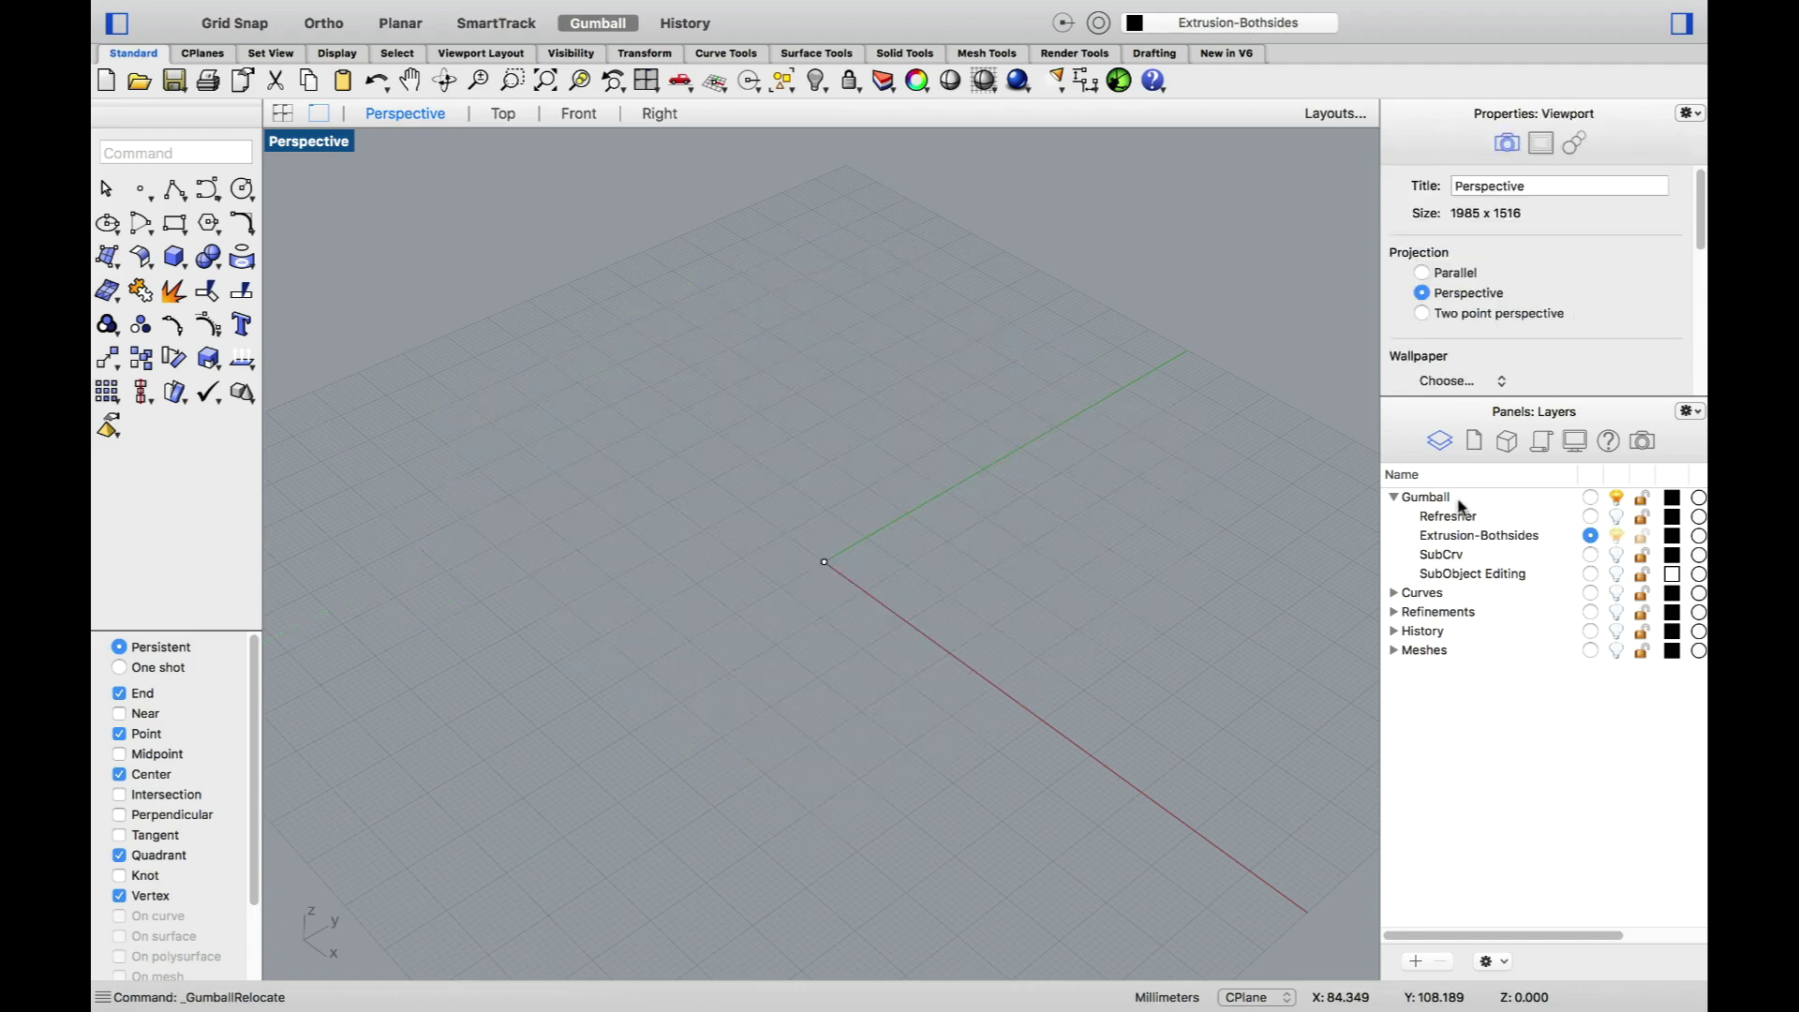
scroll(847, 562, up, 3)
drag(785, 560, 887, 643)
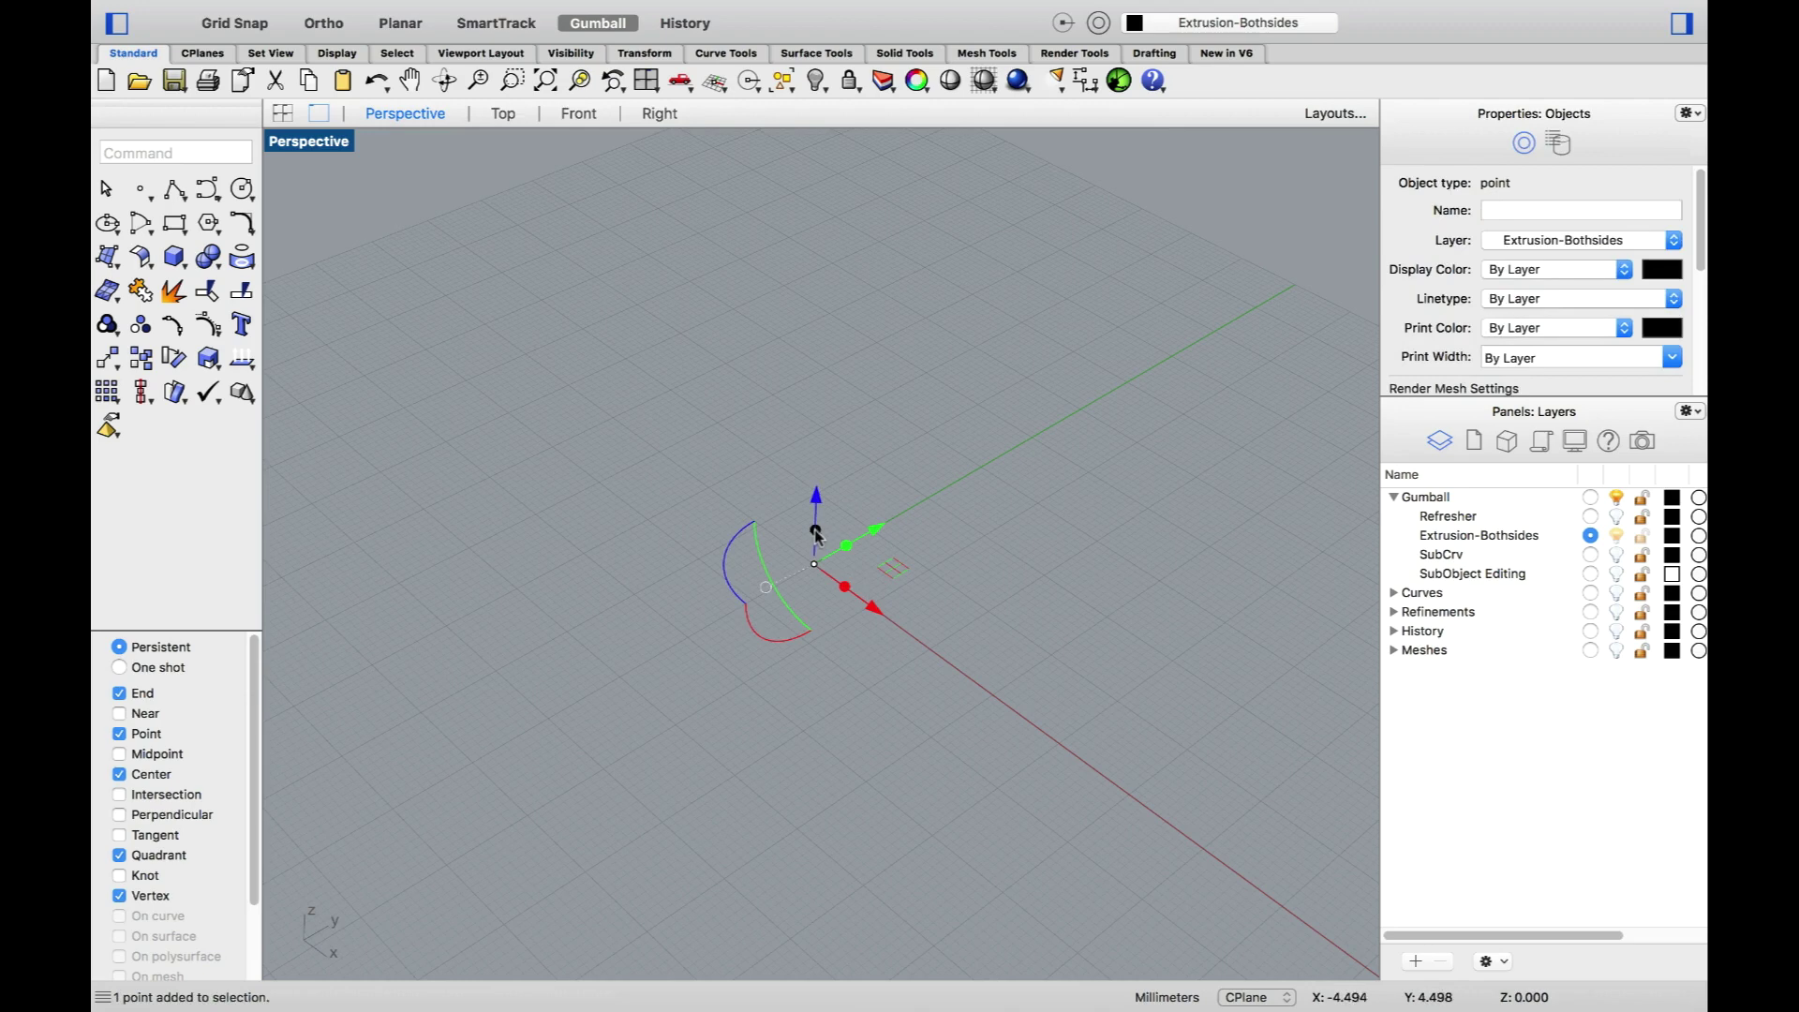
drag(815, 532, 822, 362)
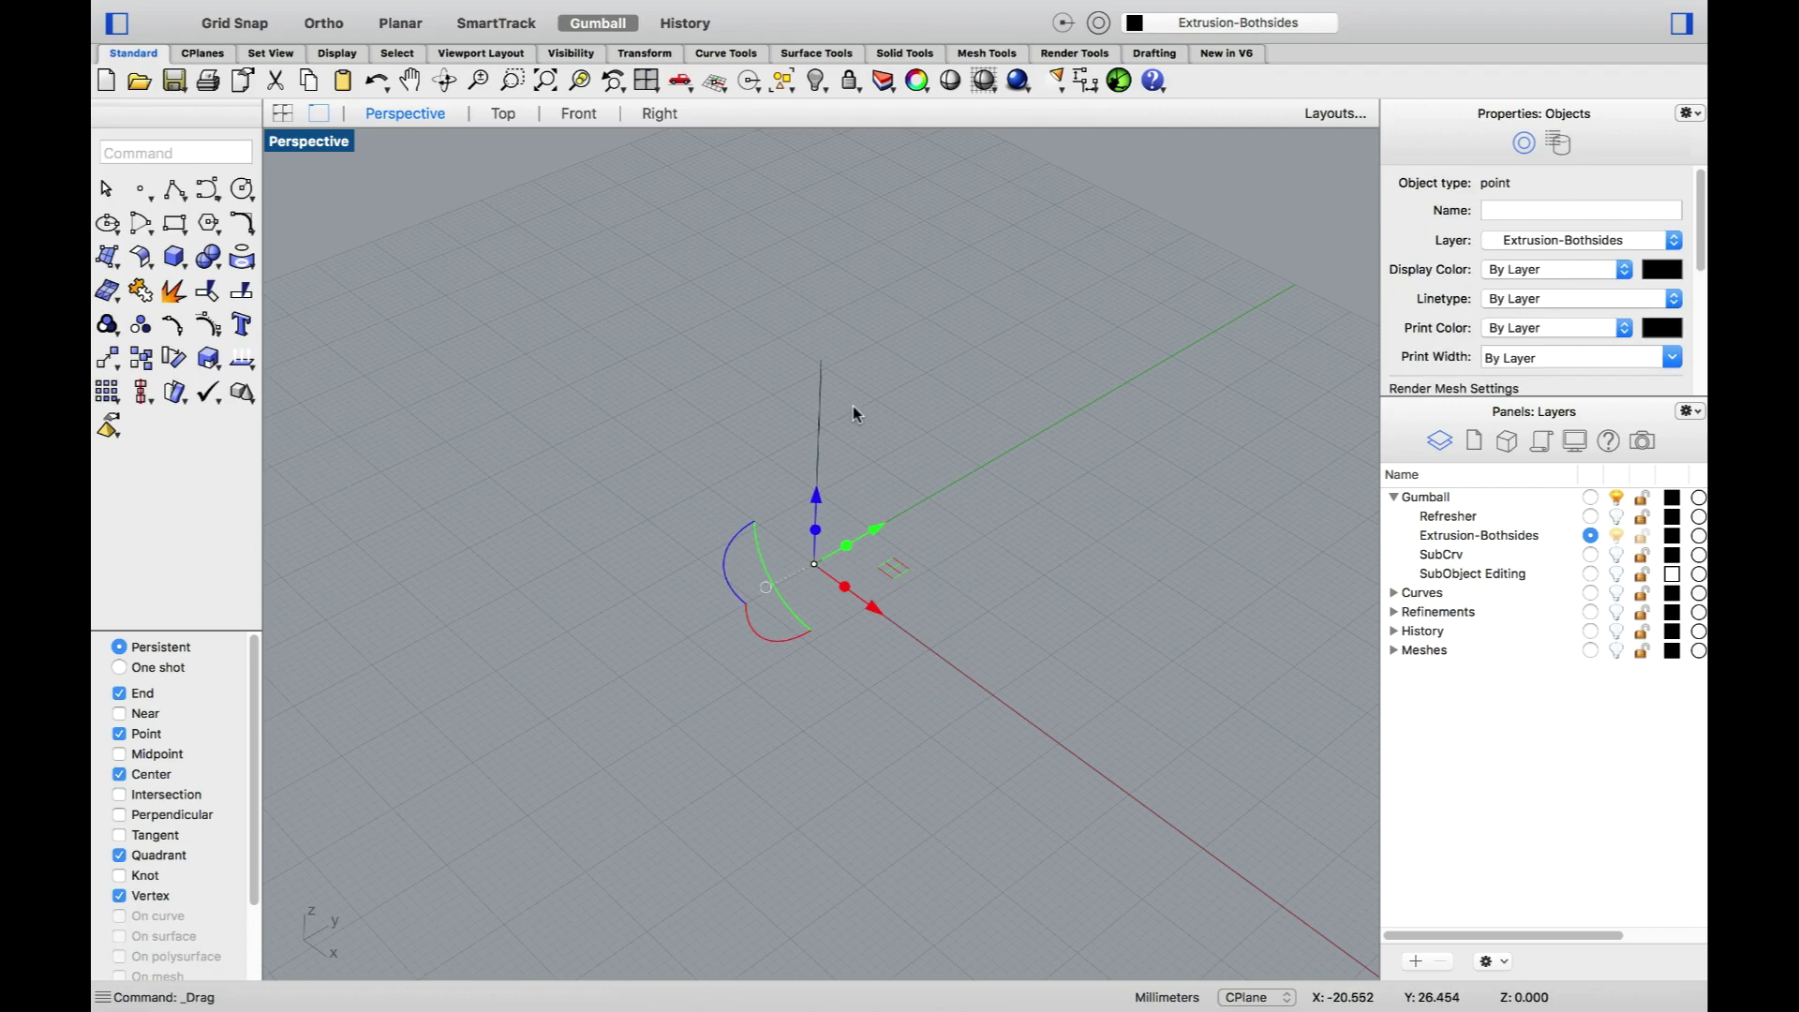
key(super+z)
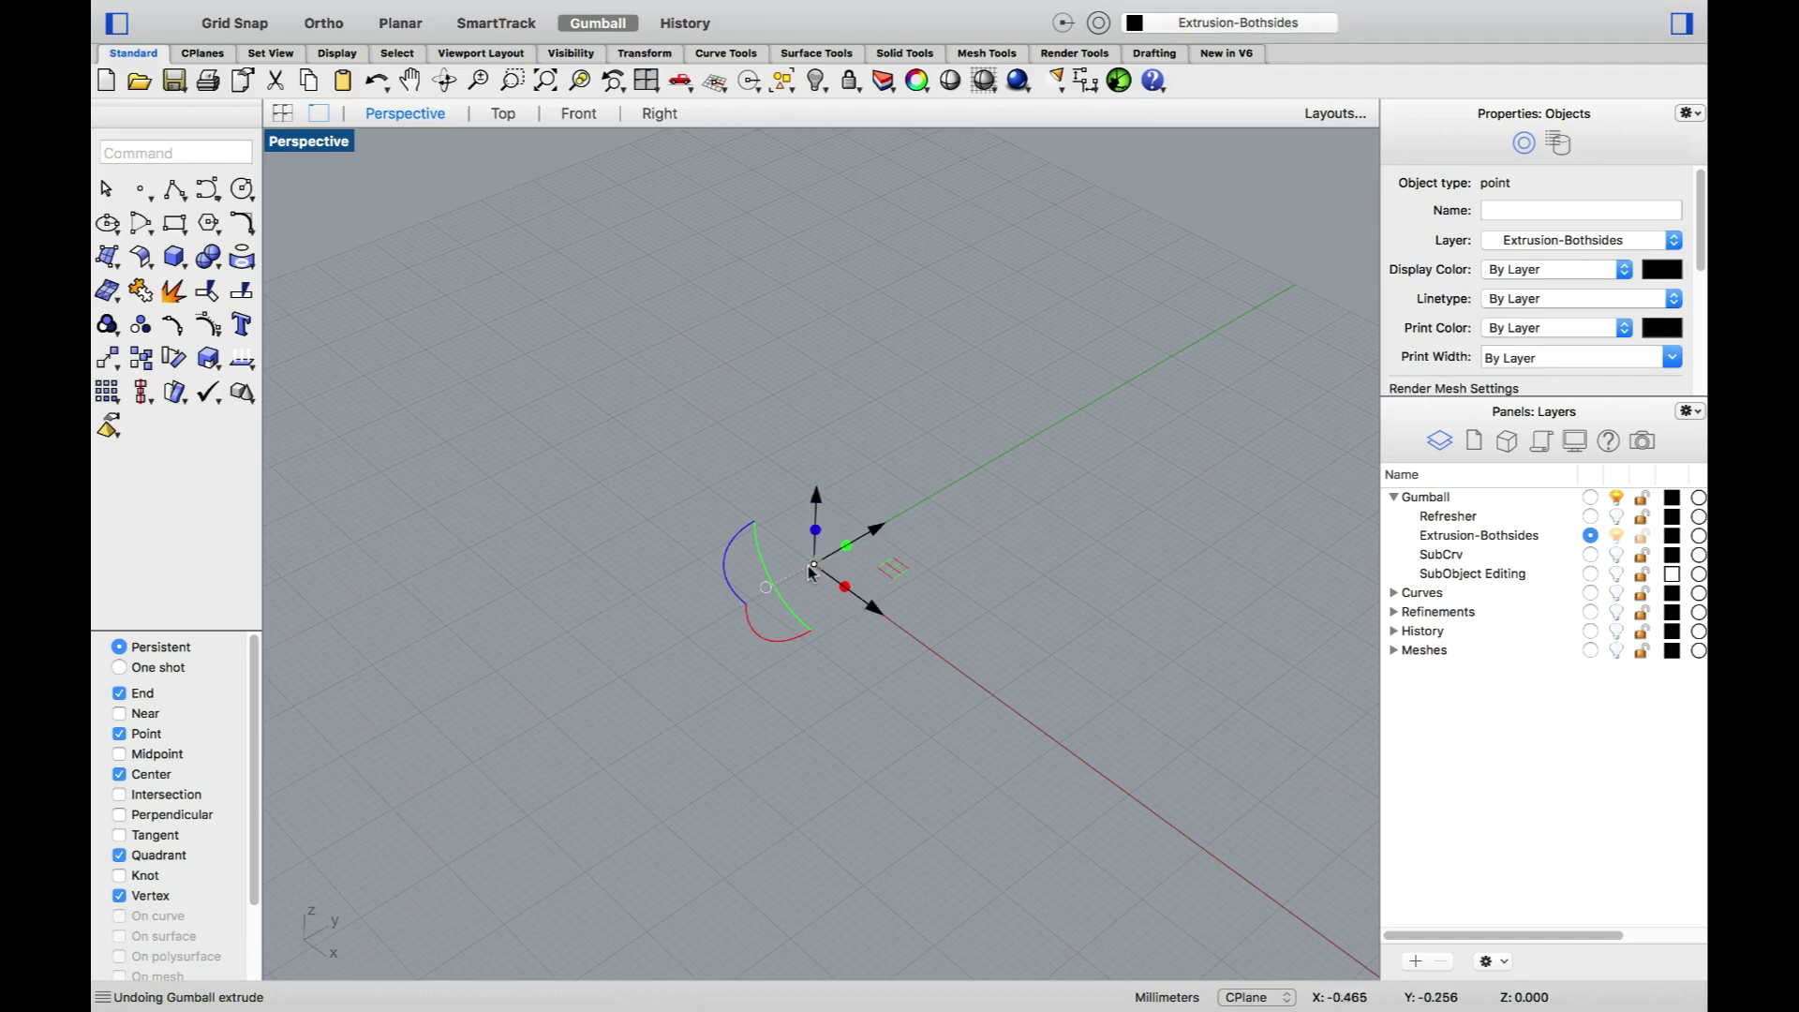
Step: Extrude the point into a vertical line, the line into a surface, then a box, and undo
drag(816, 534, 812, 379)
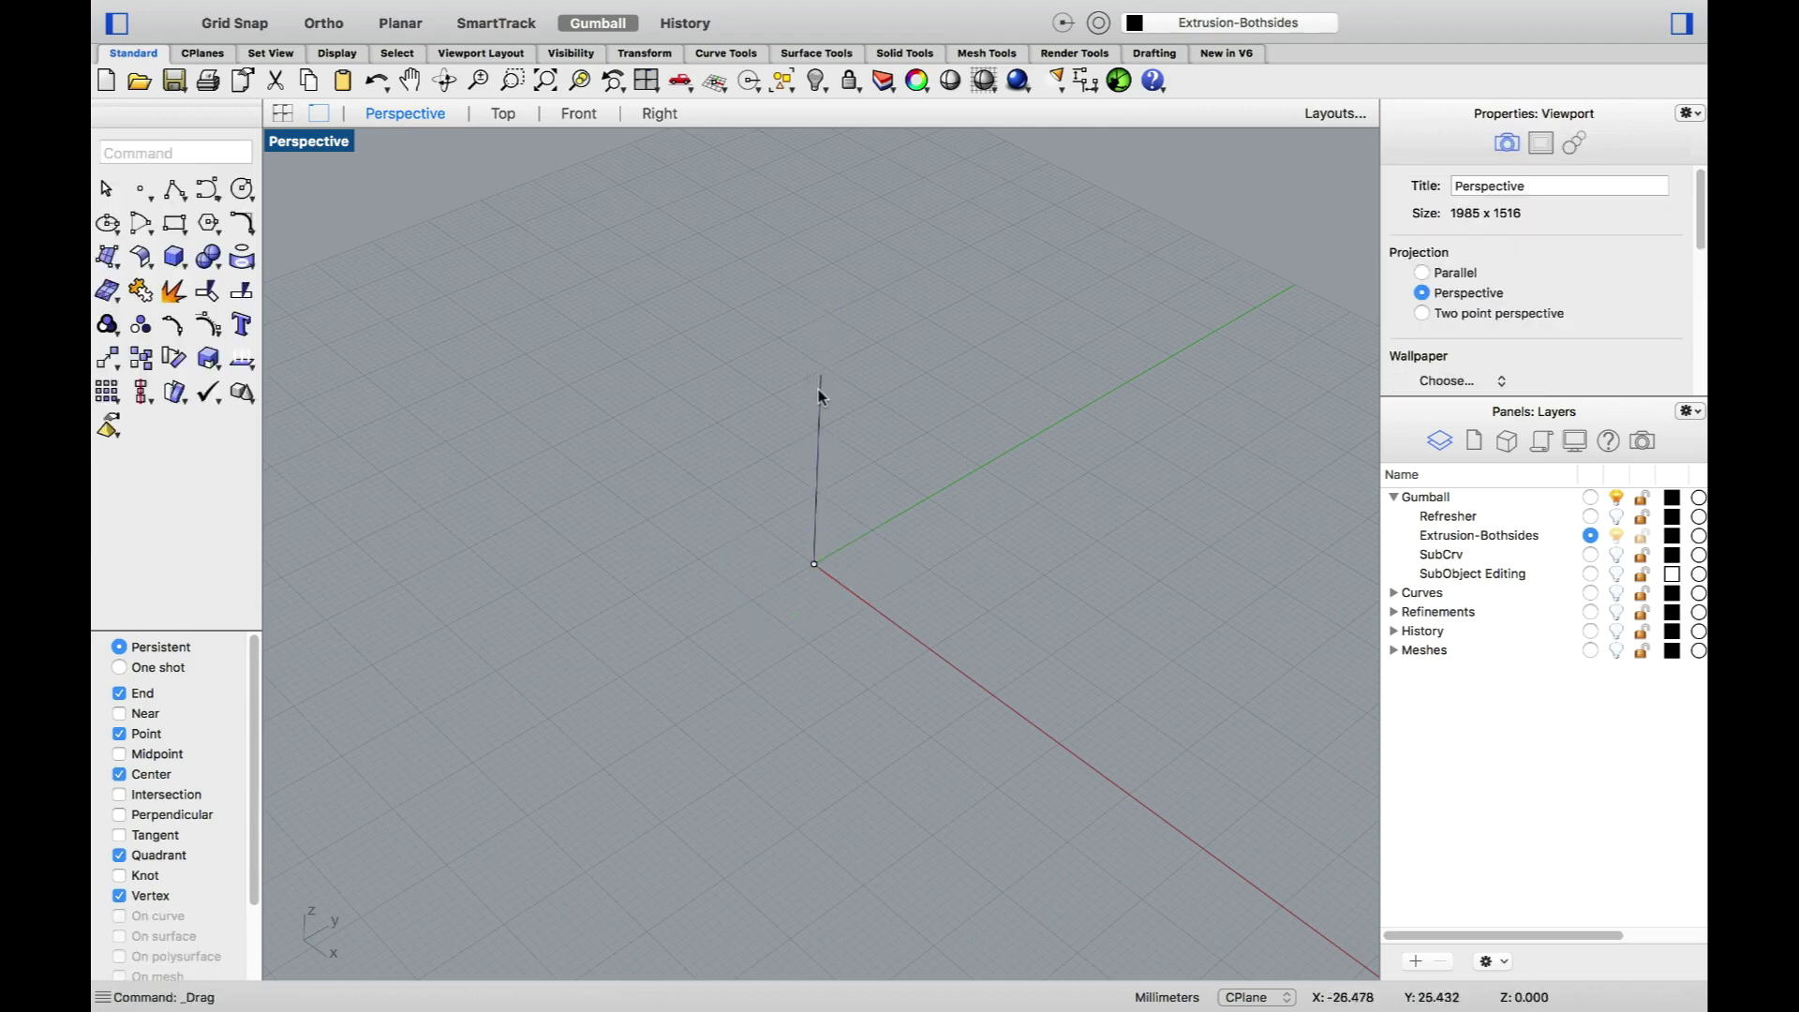
click(817, 390)
drag(848, 457, 1014, 603)
click(917, 467)
click(1054, 695)
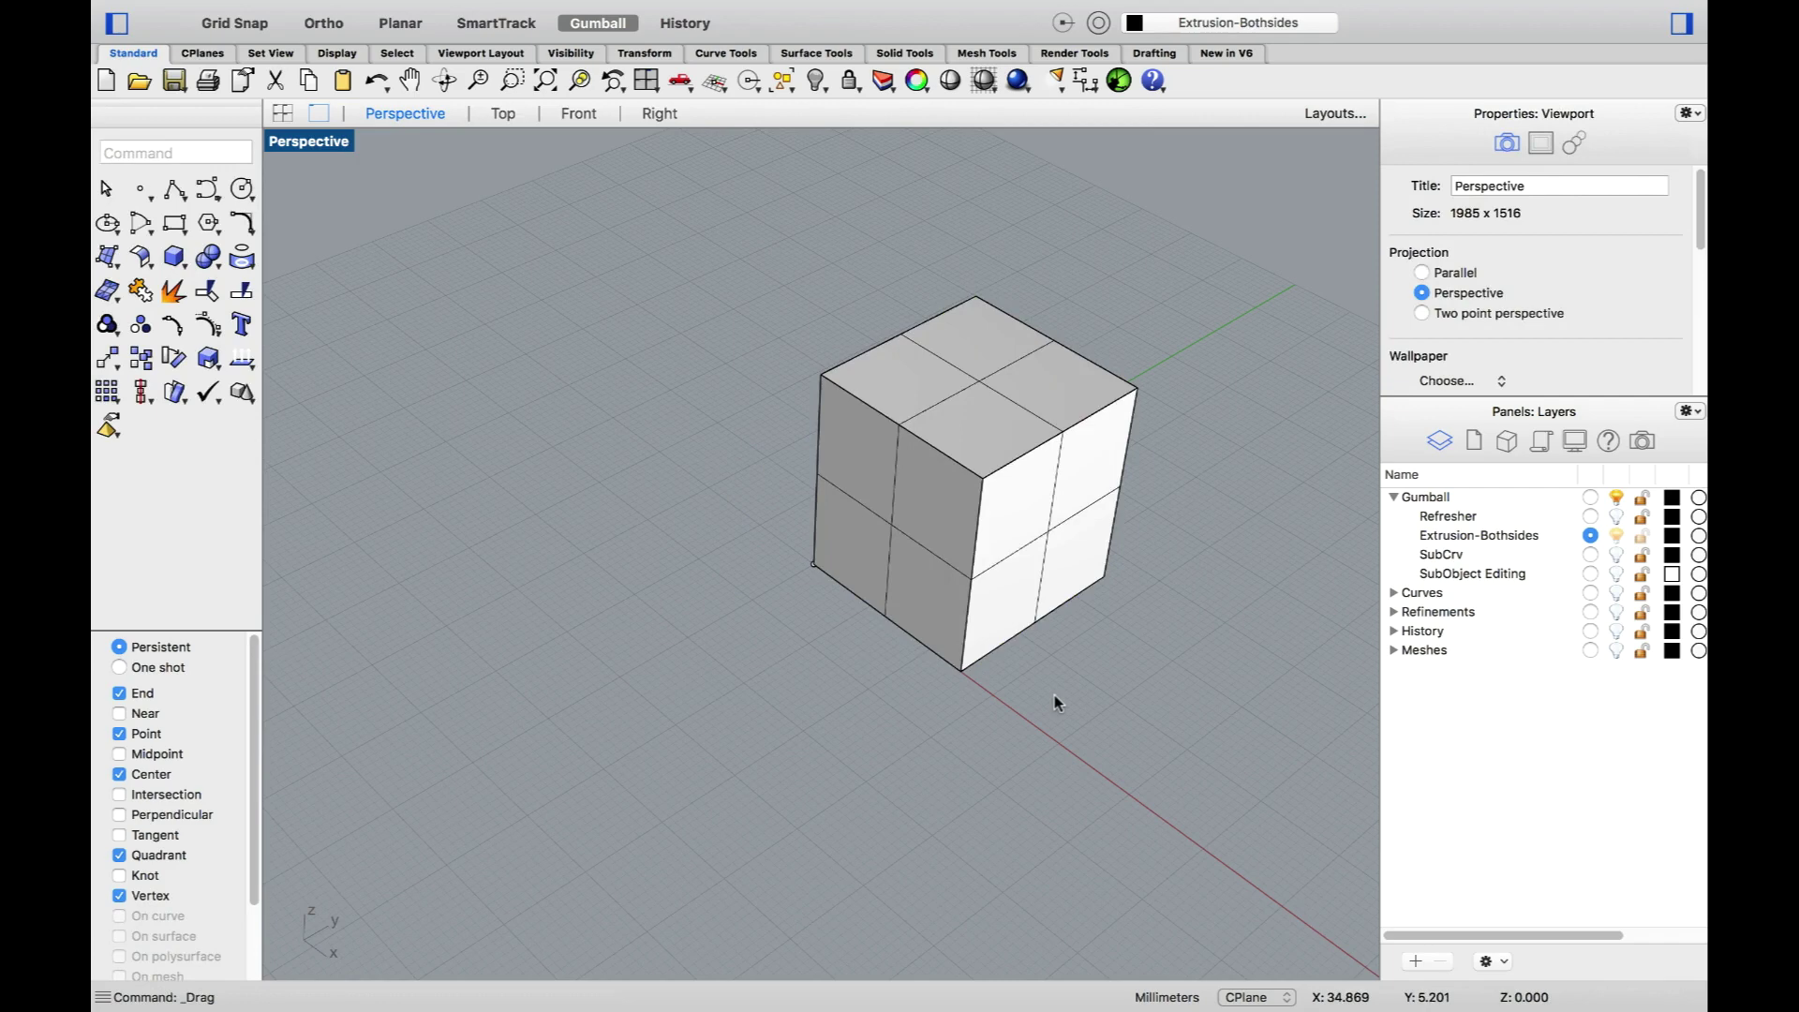
key(super+z)
key(super+z)
key(super+z)
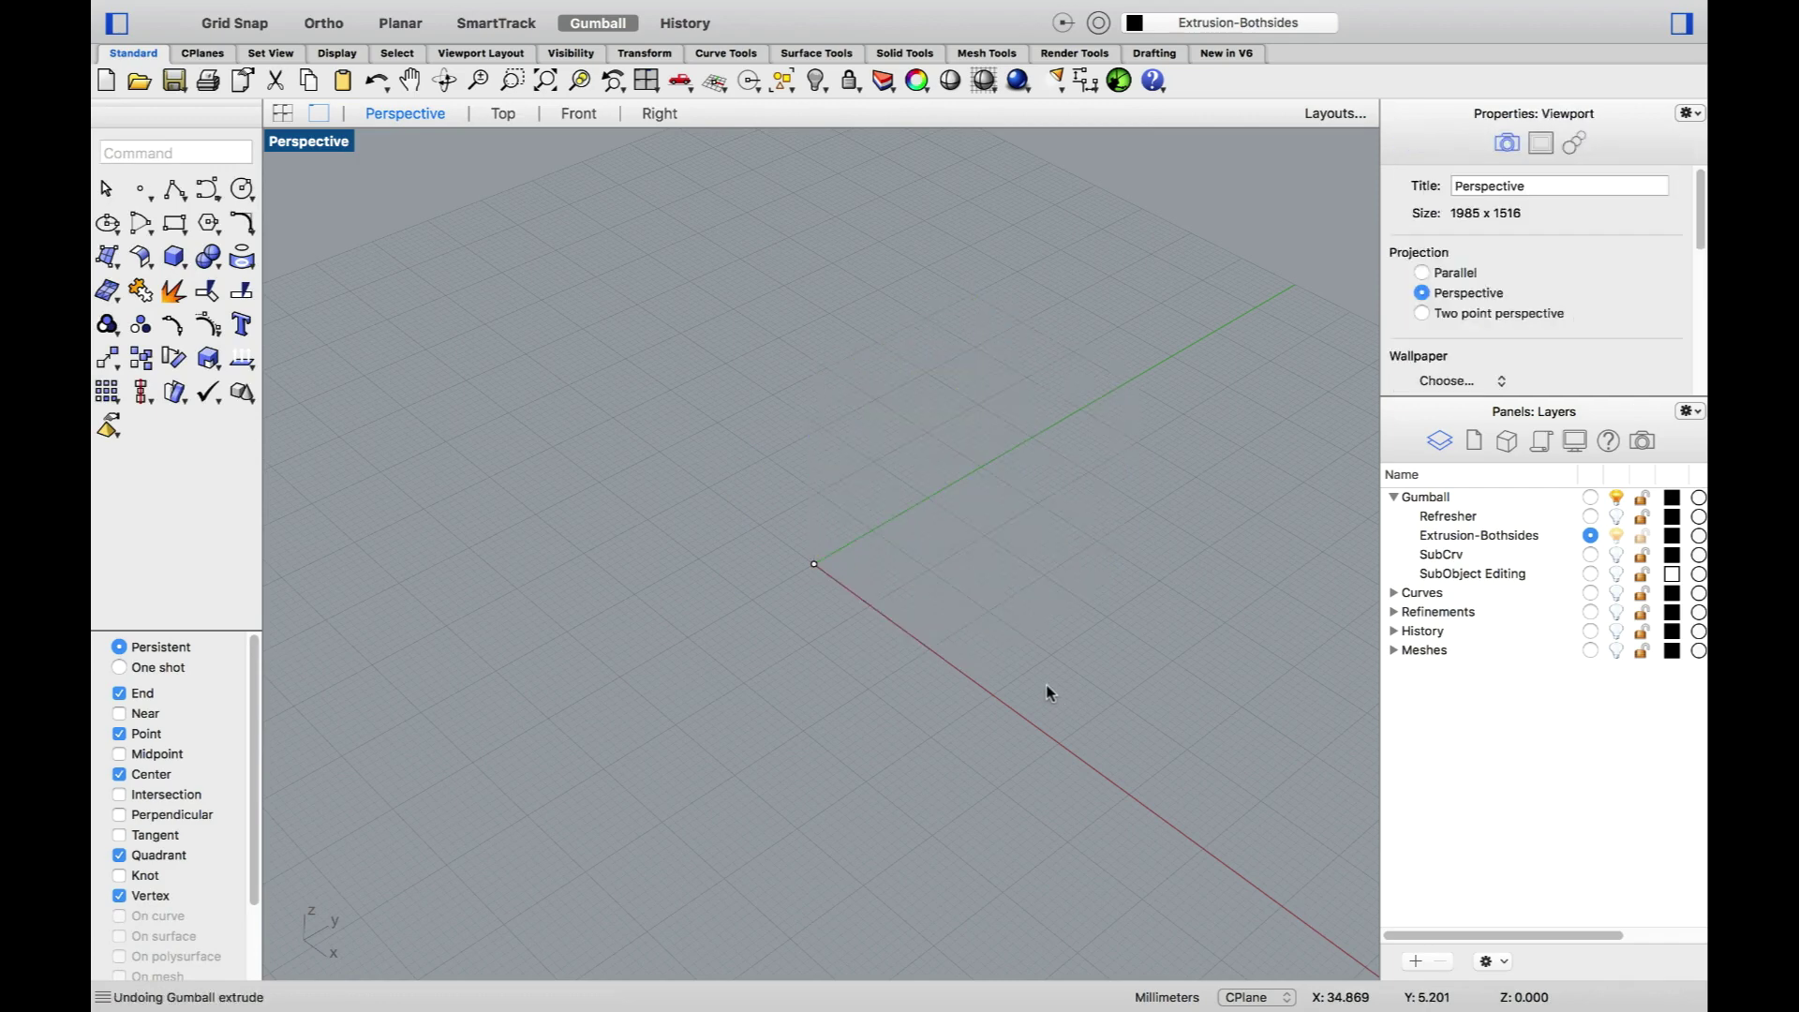
Step: Extrude the point both ways along Z, the line along Y, and the plane along X into a centred box
drag(761, 510, 902, 661)
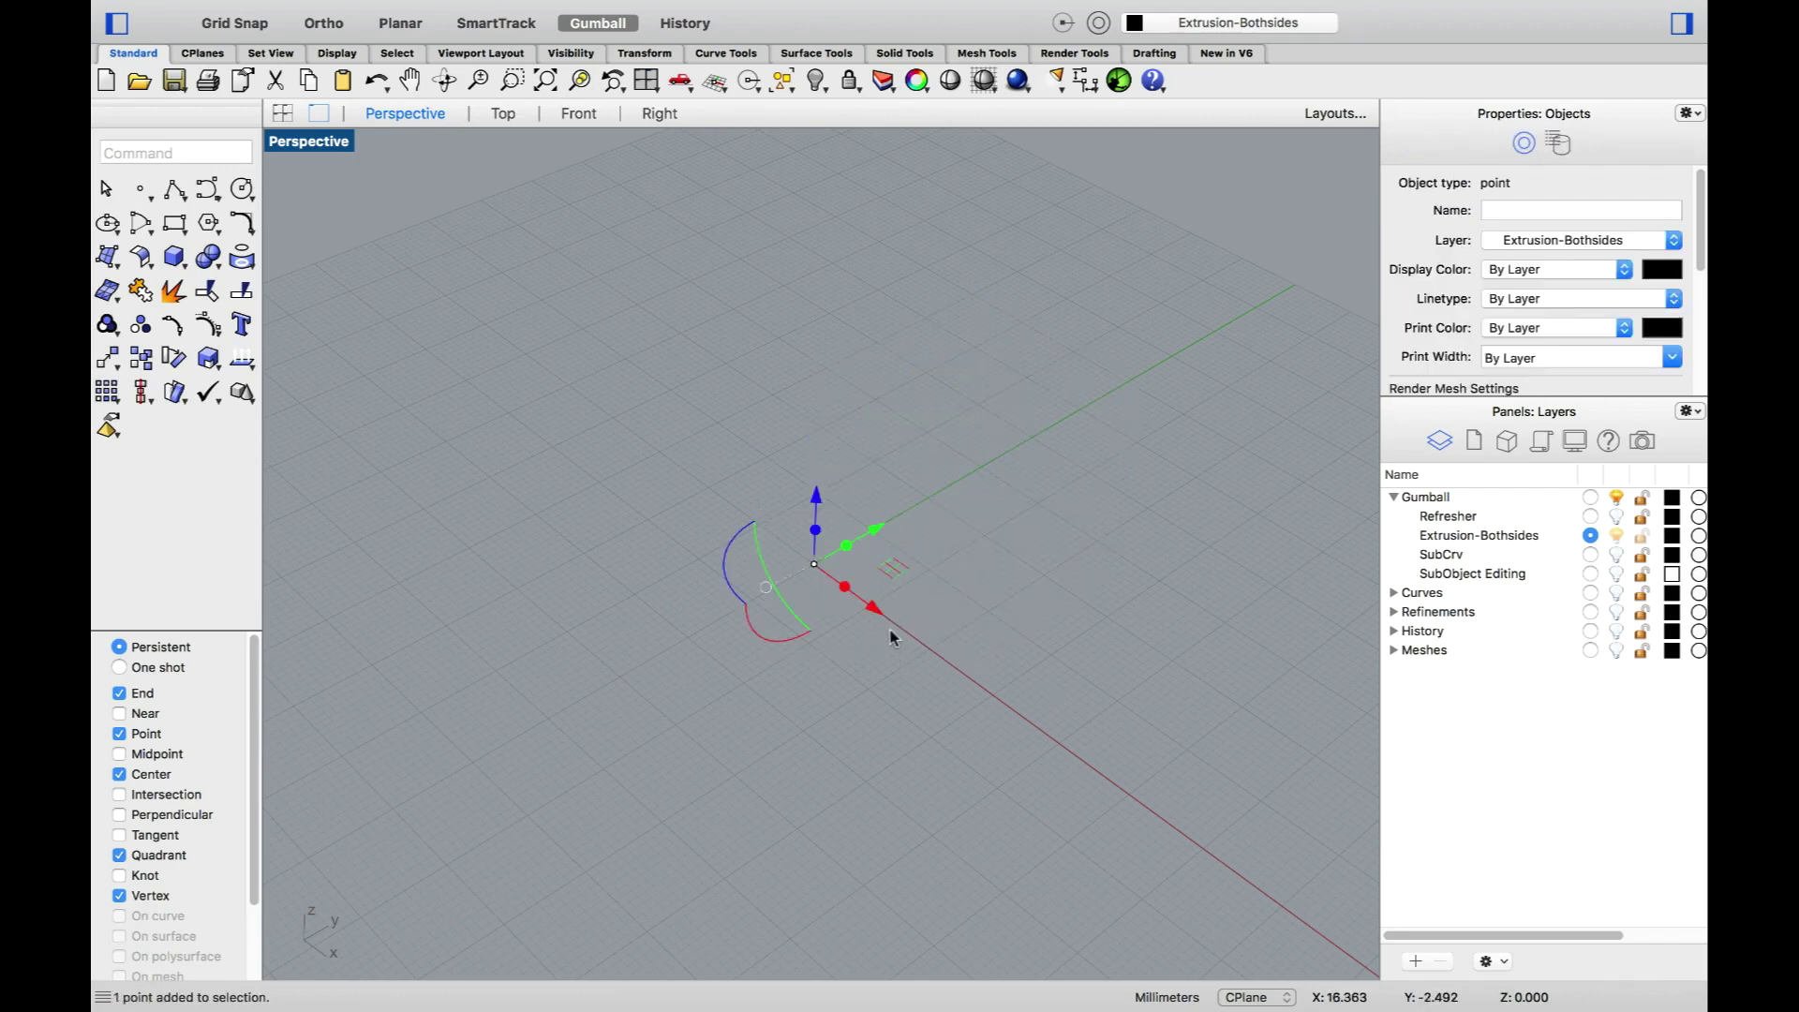
drag(817, 534, 866, 374)
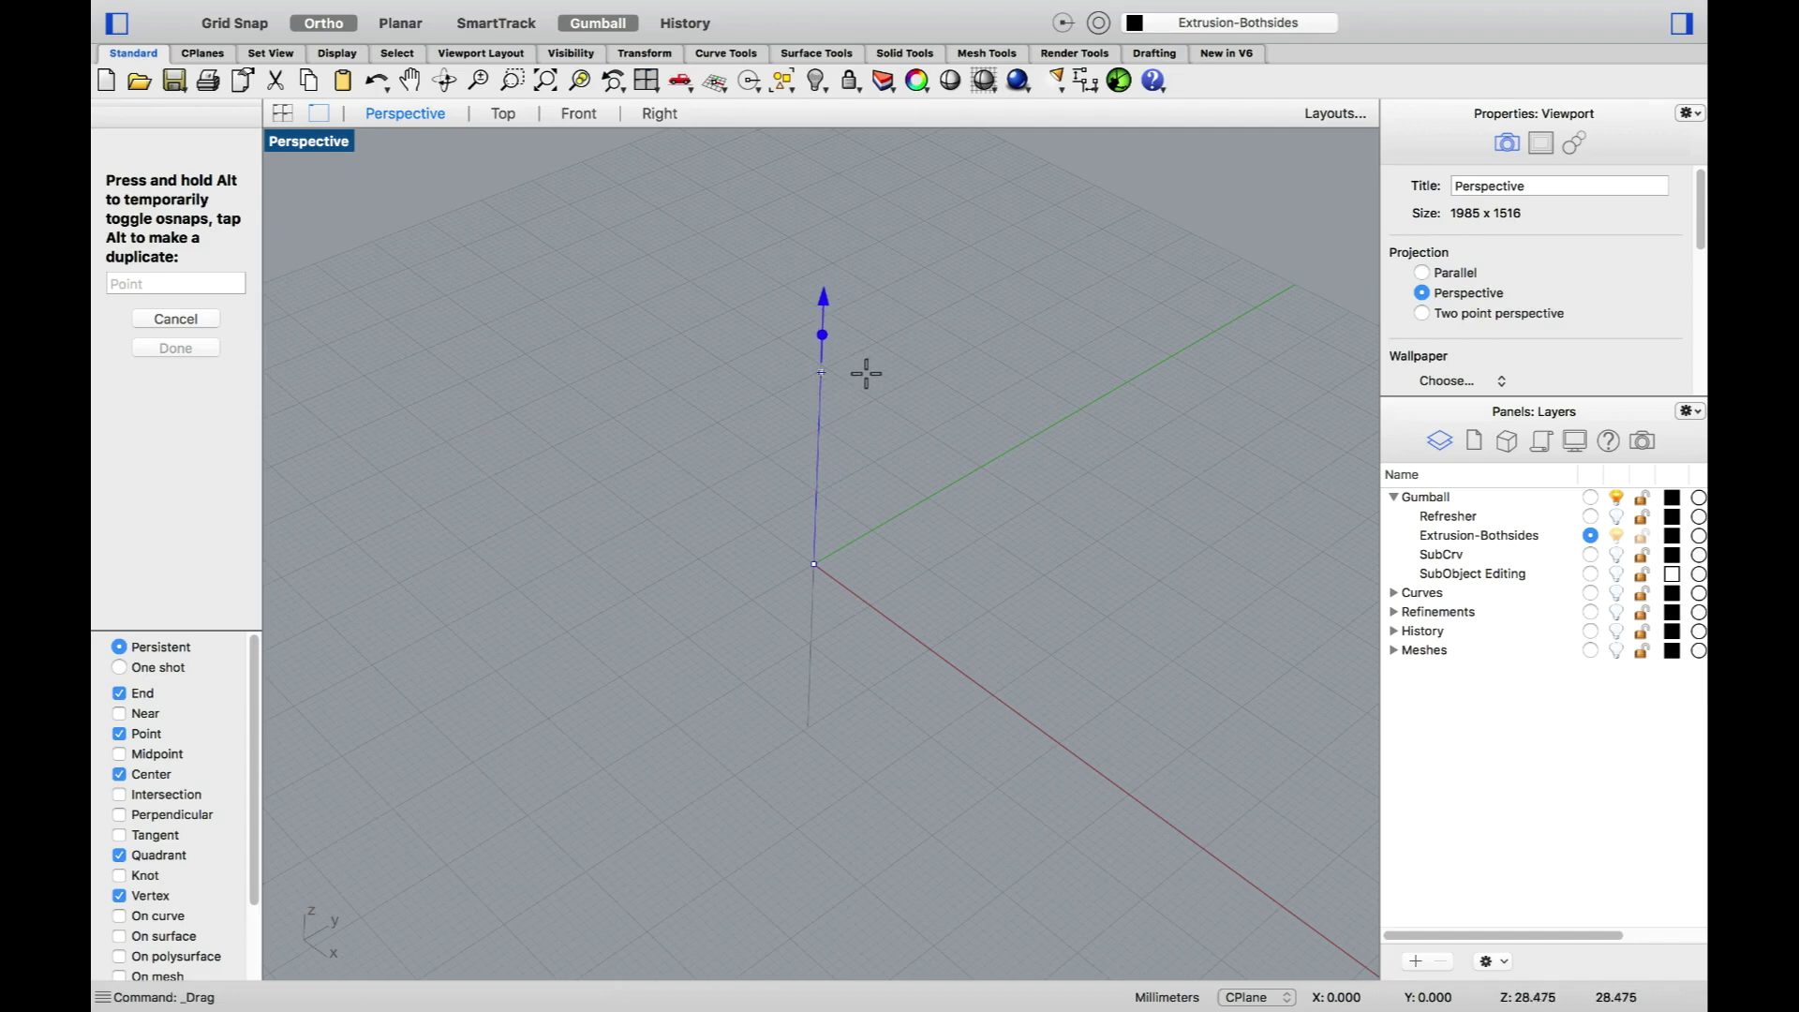
key(Escape)
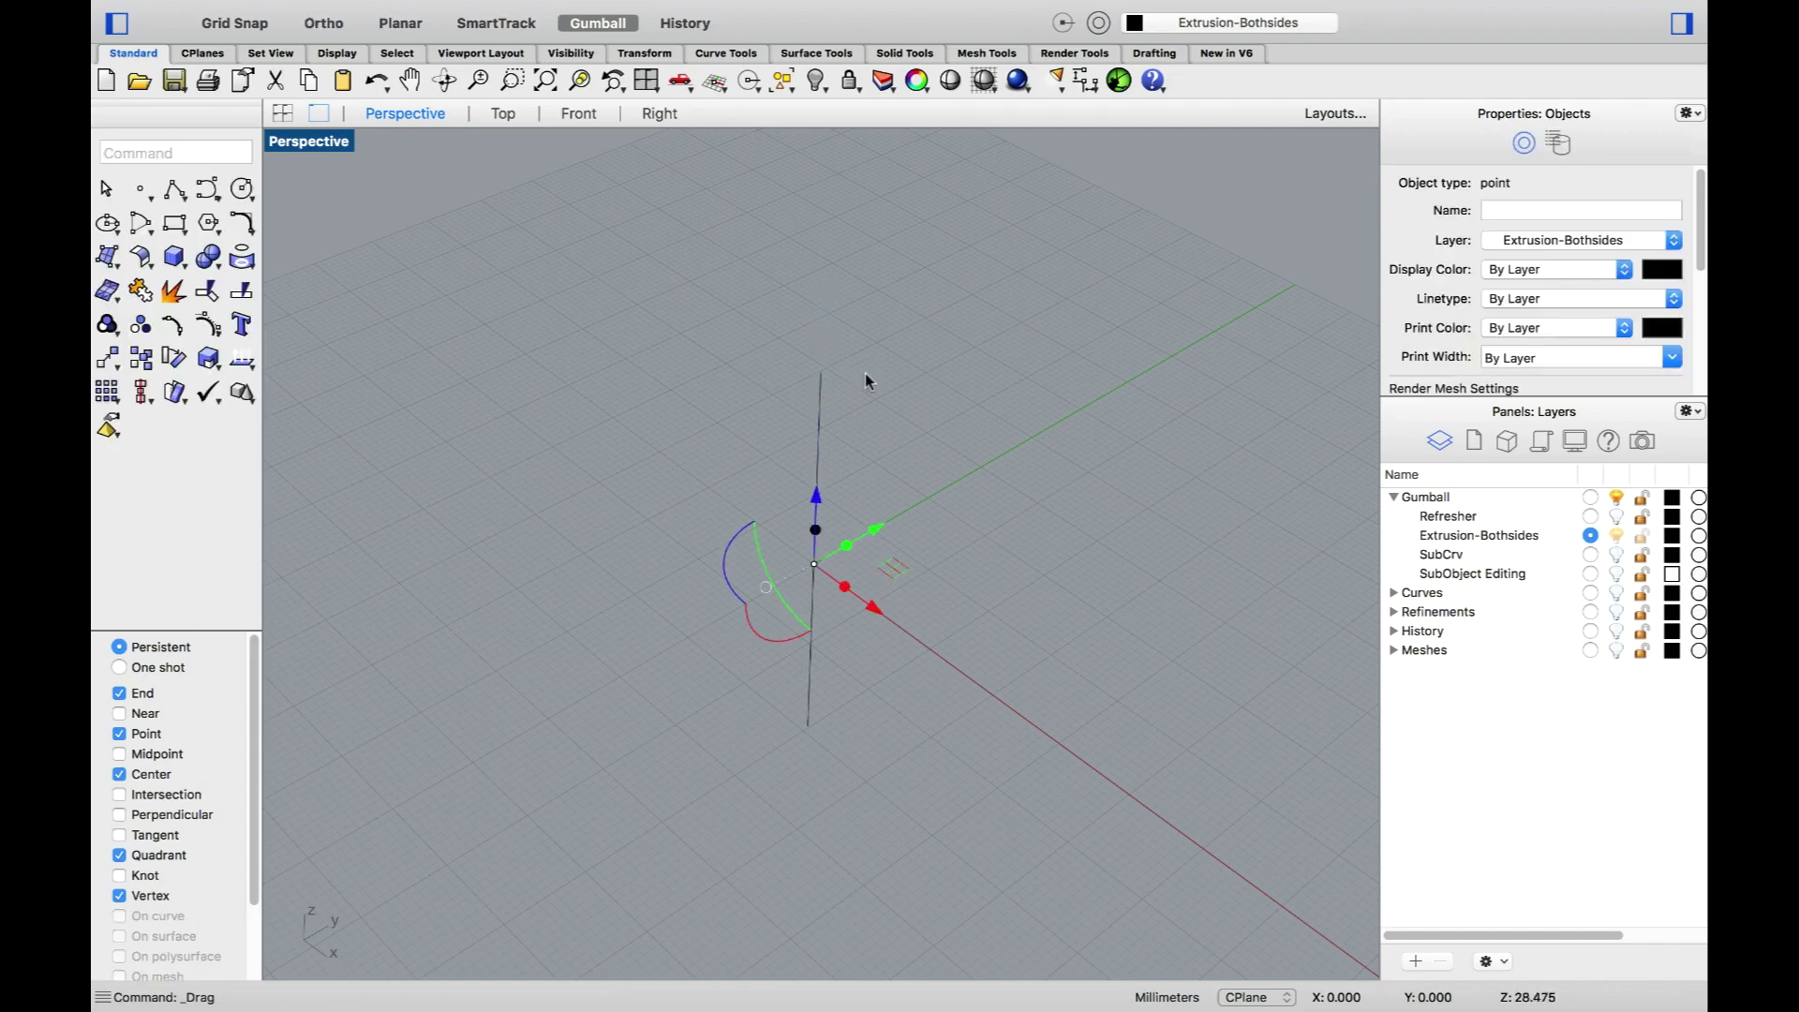
click(818, 390)
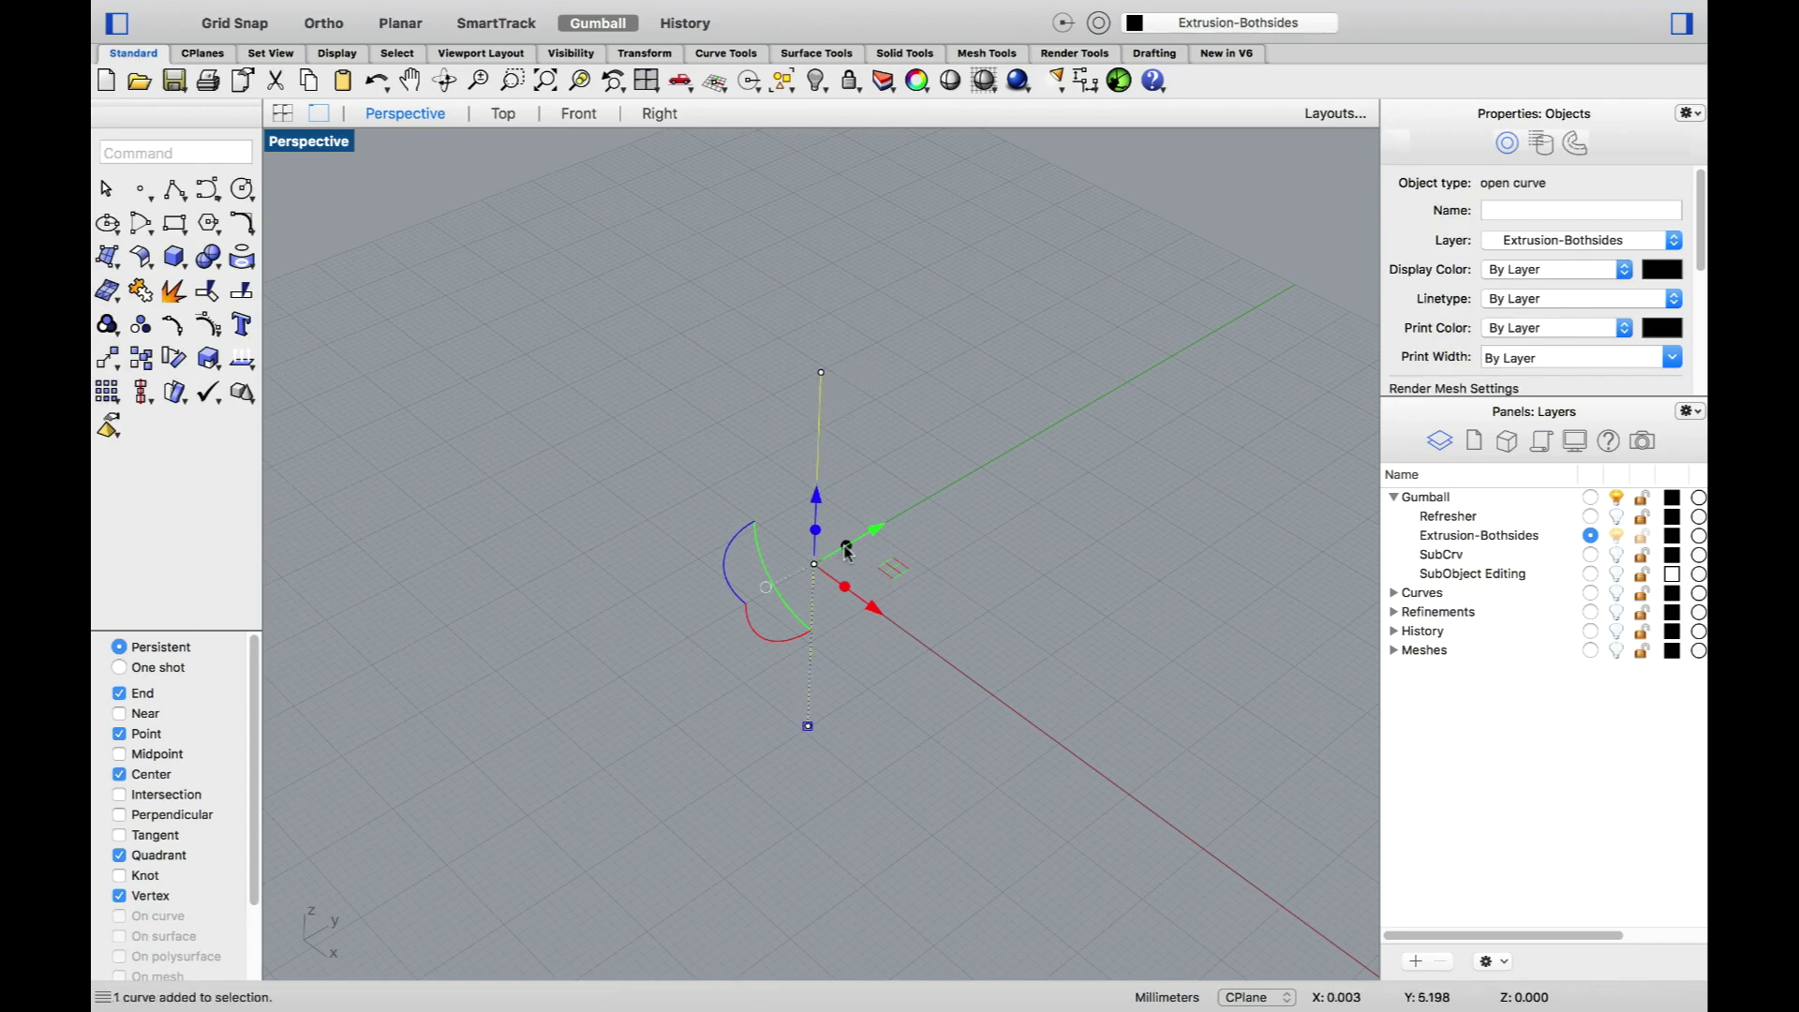
drag(845, 551, 993, 486)
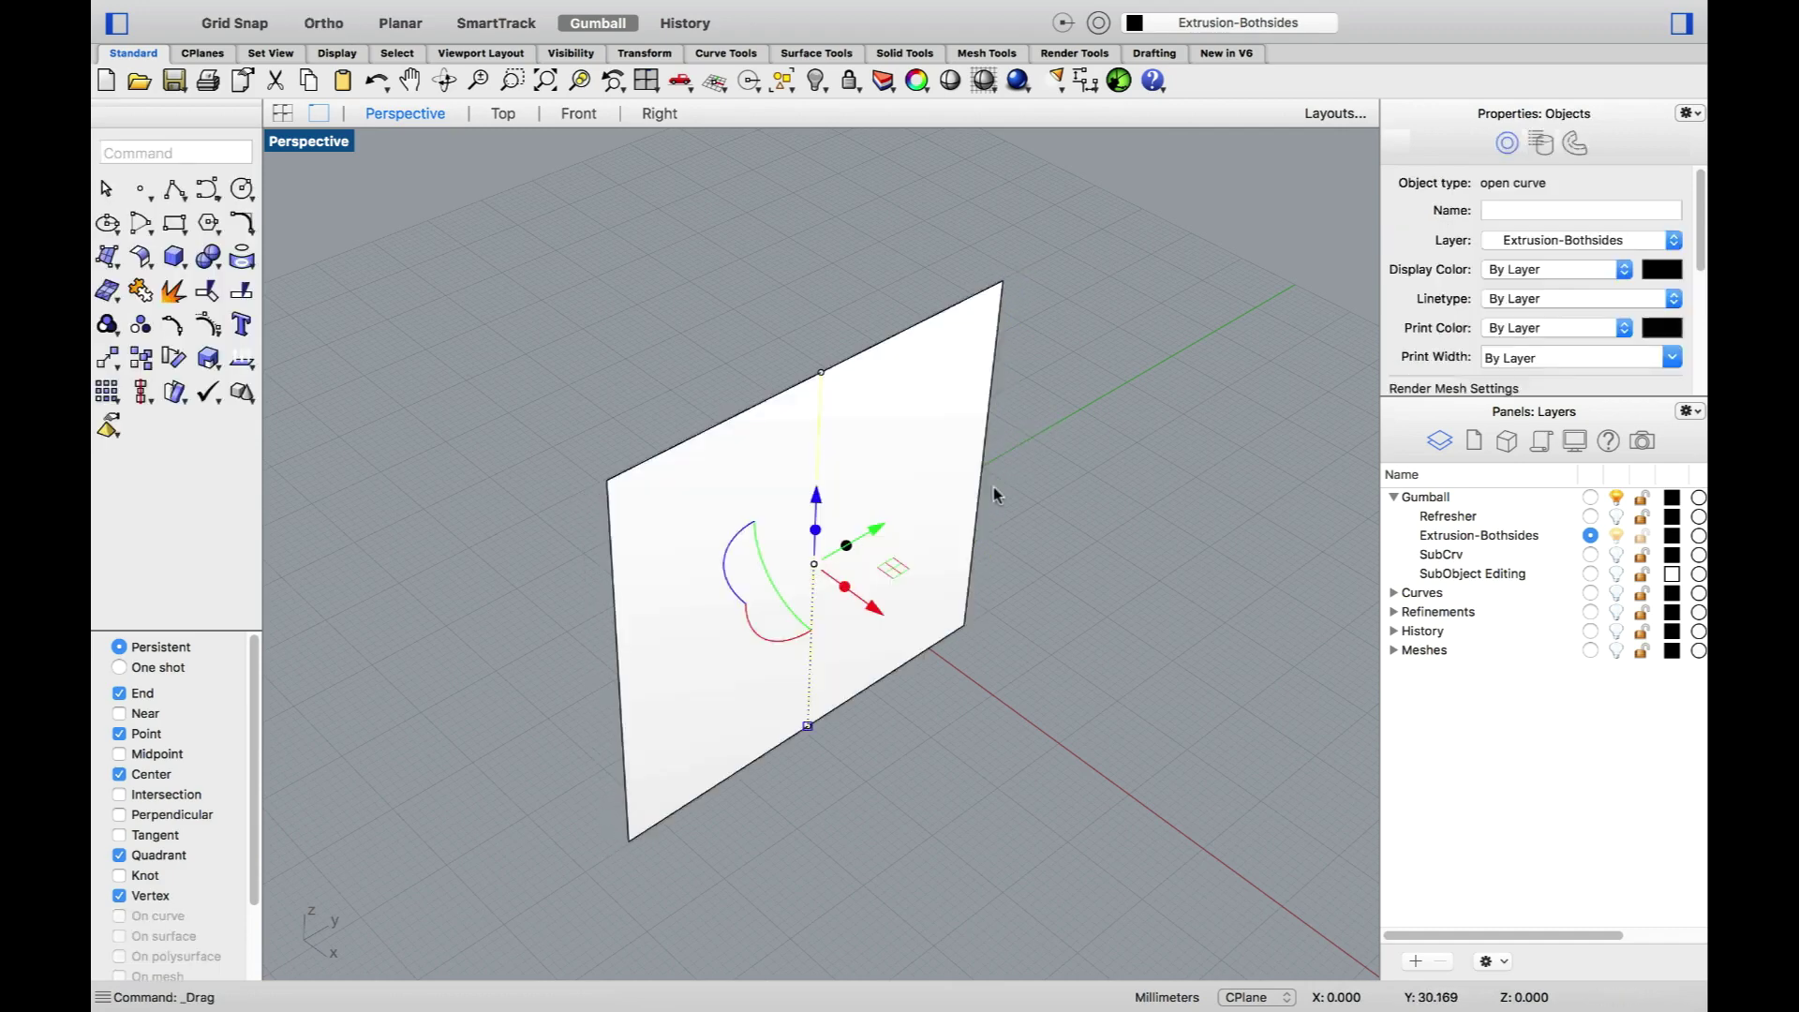
click(922, 441)
drag(843, 590, 955, 699)
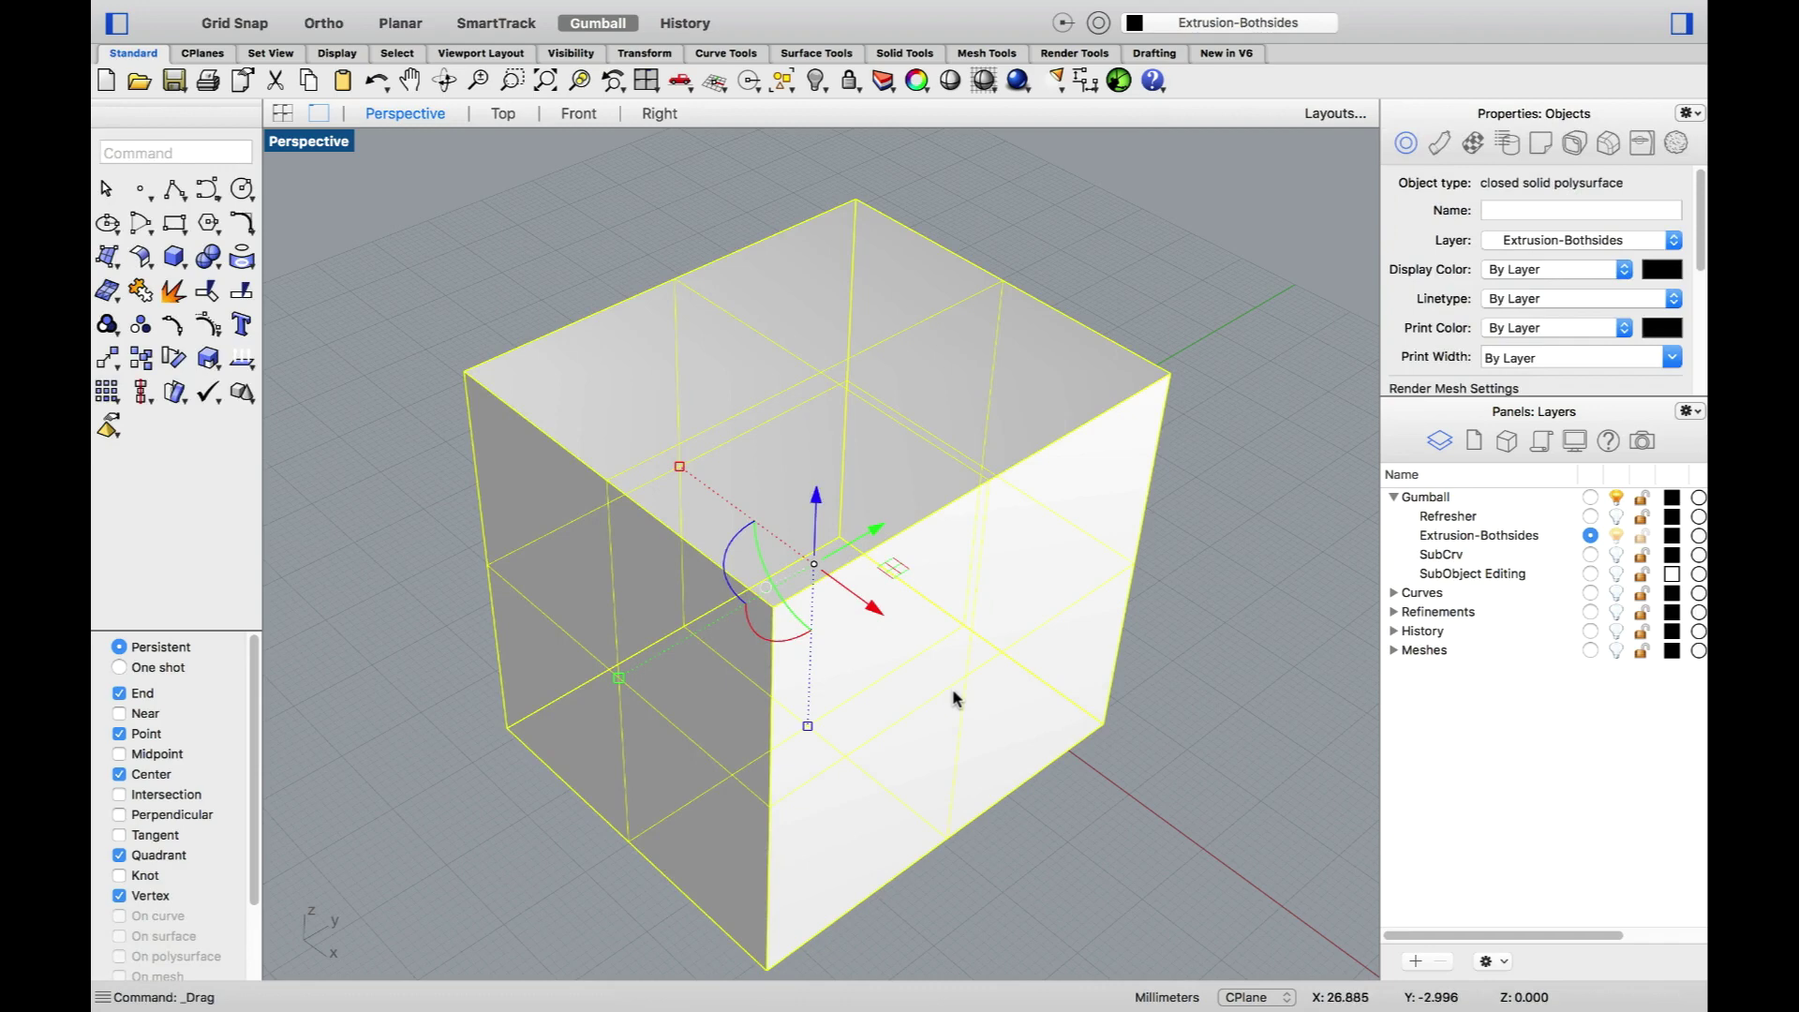
Step: Make SubCrv current, hide Extrusion-Bothsides, and show the puzzle curve in Top view
click(1590, 554)
click(1616, 535)
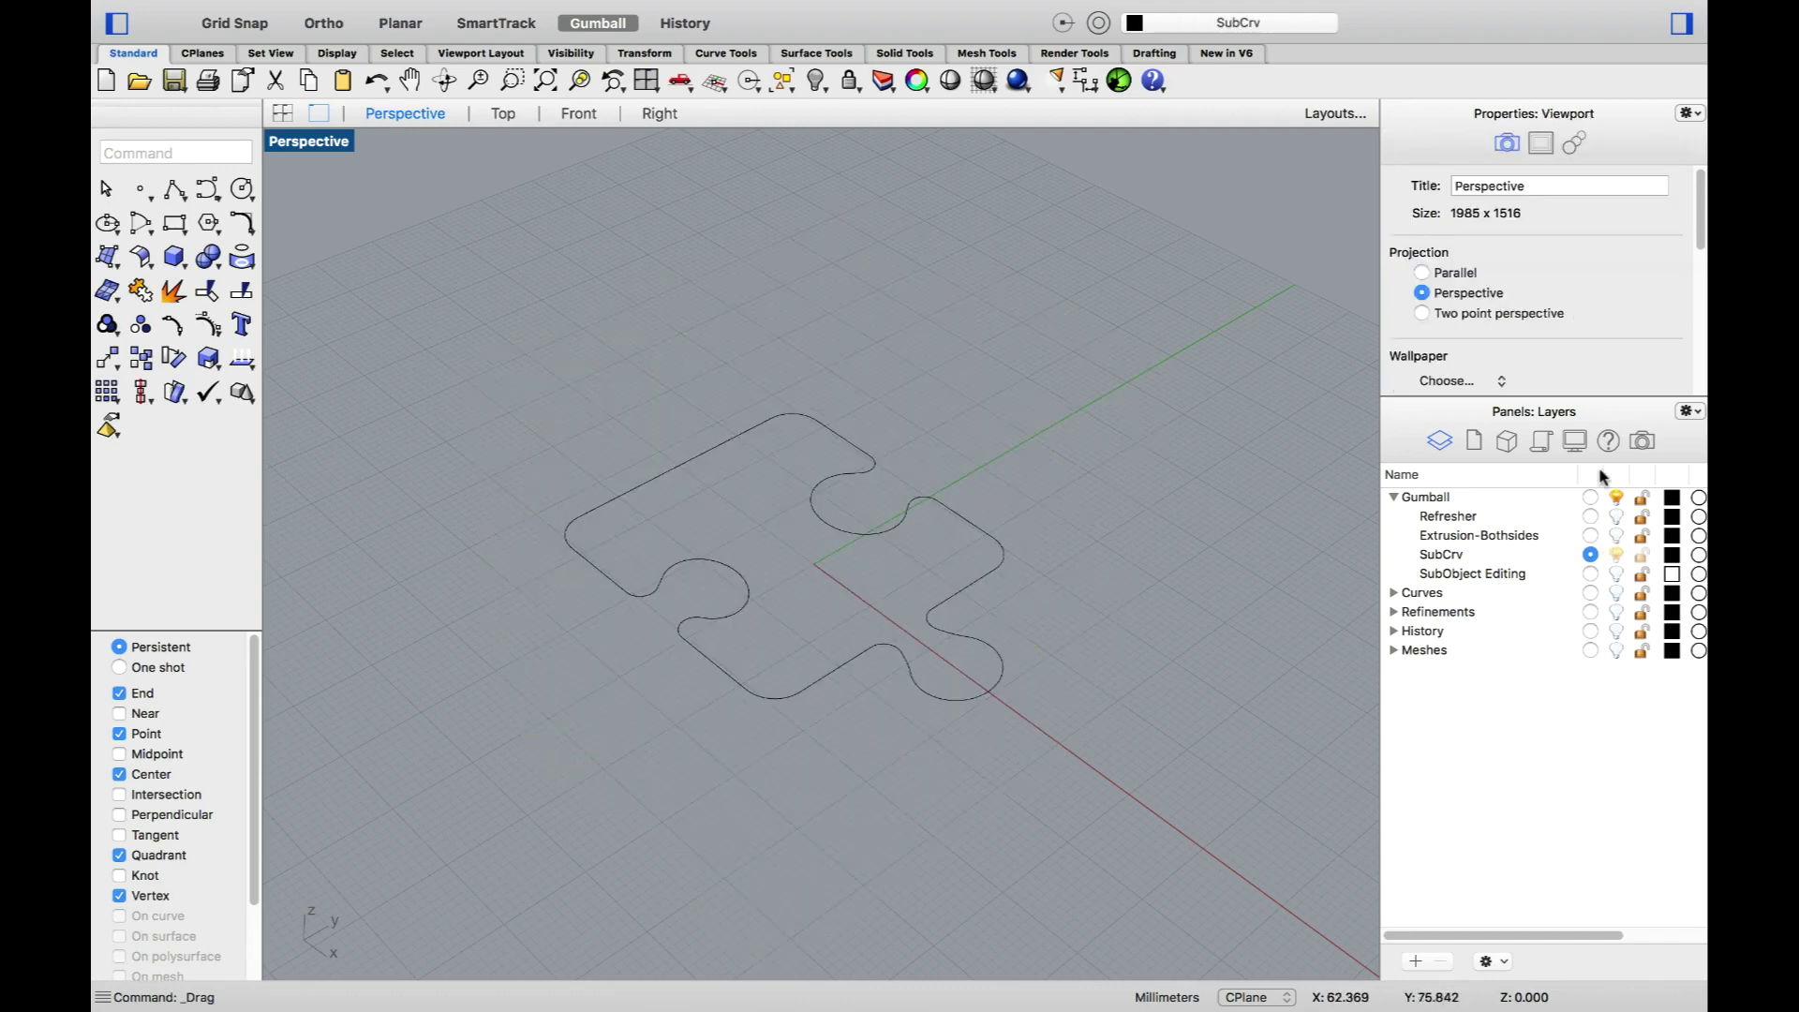
click(503, 113)
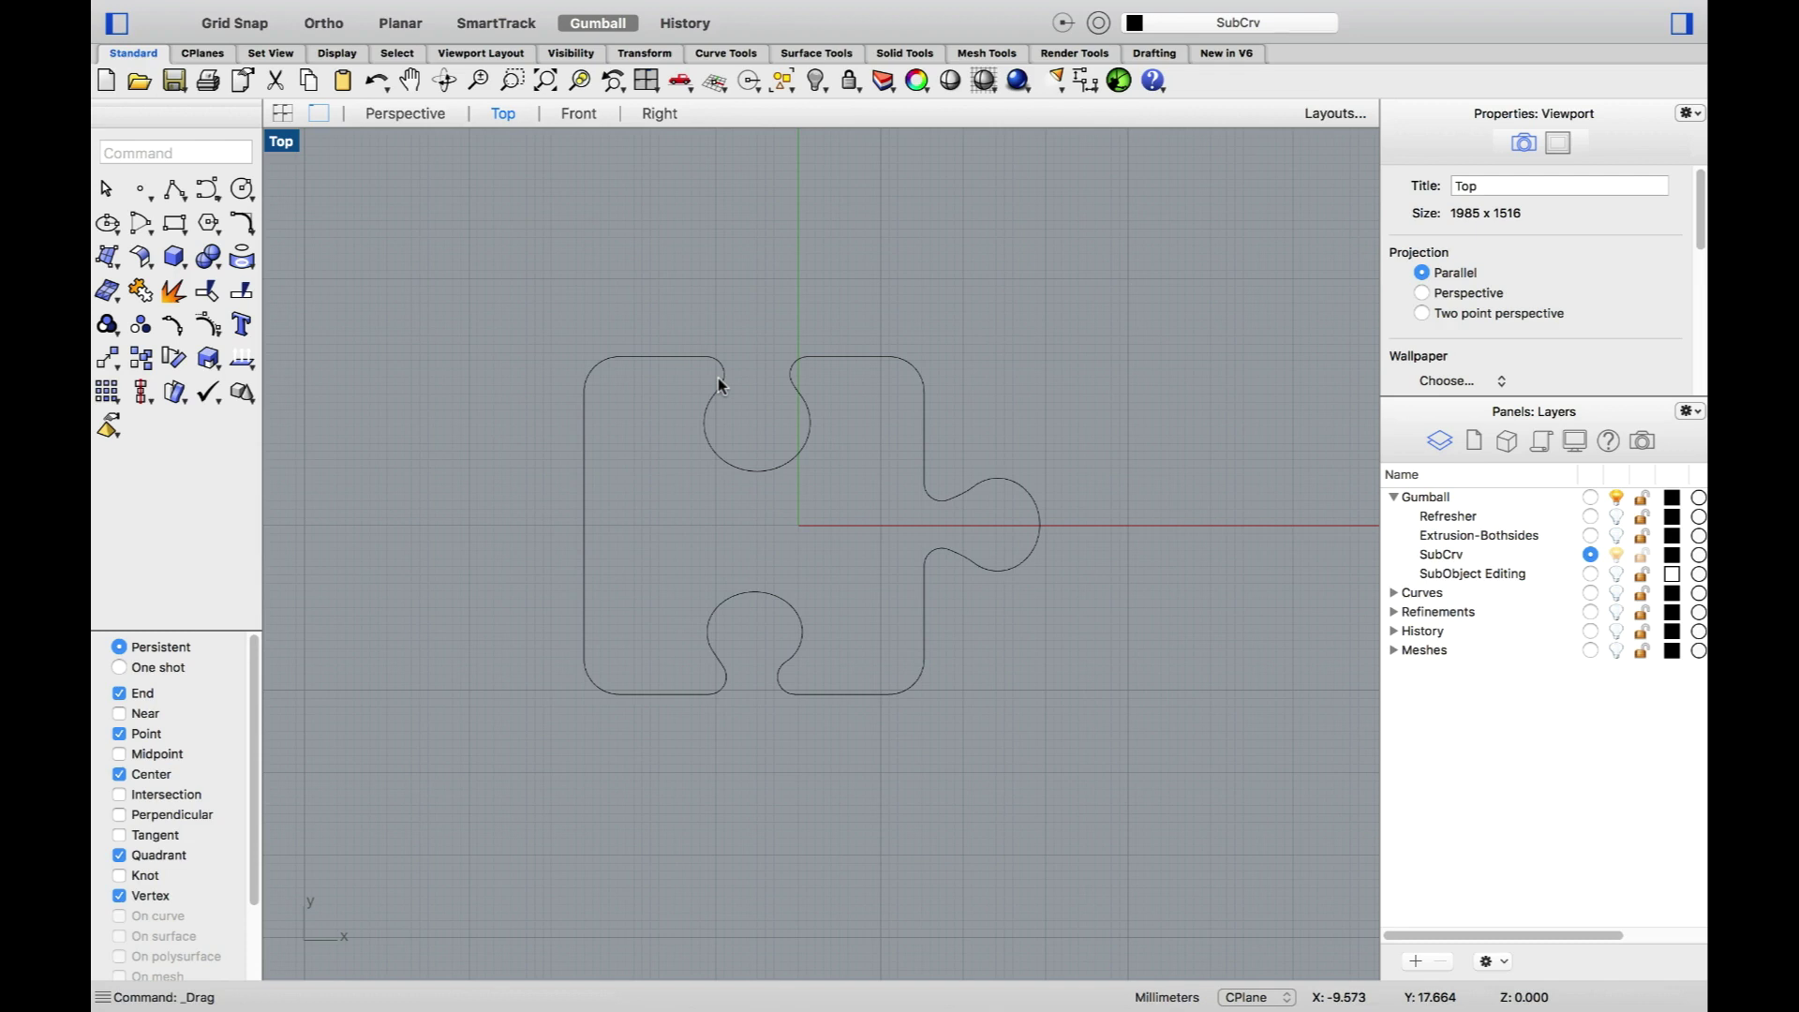
click(667, 356)
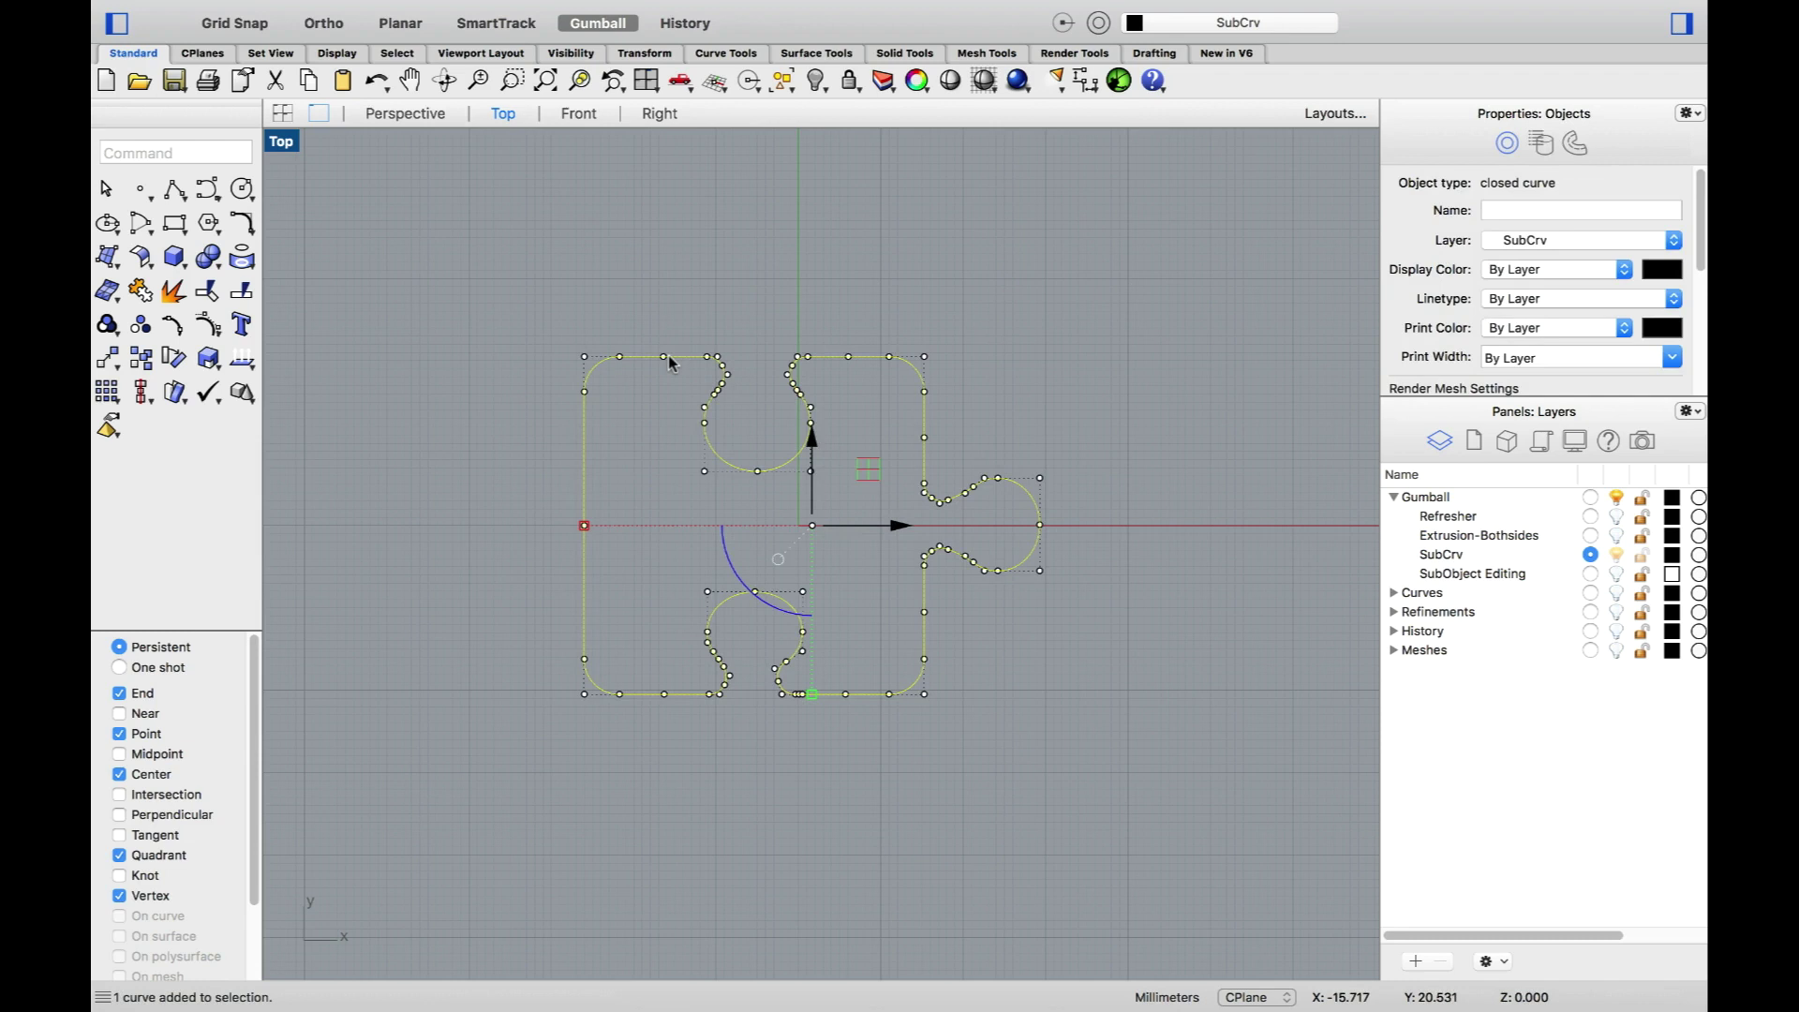
click(1087, 429)
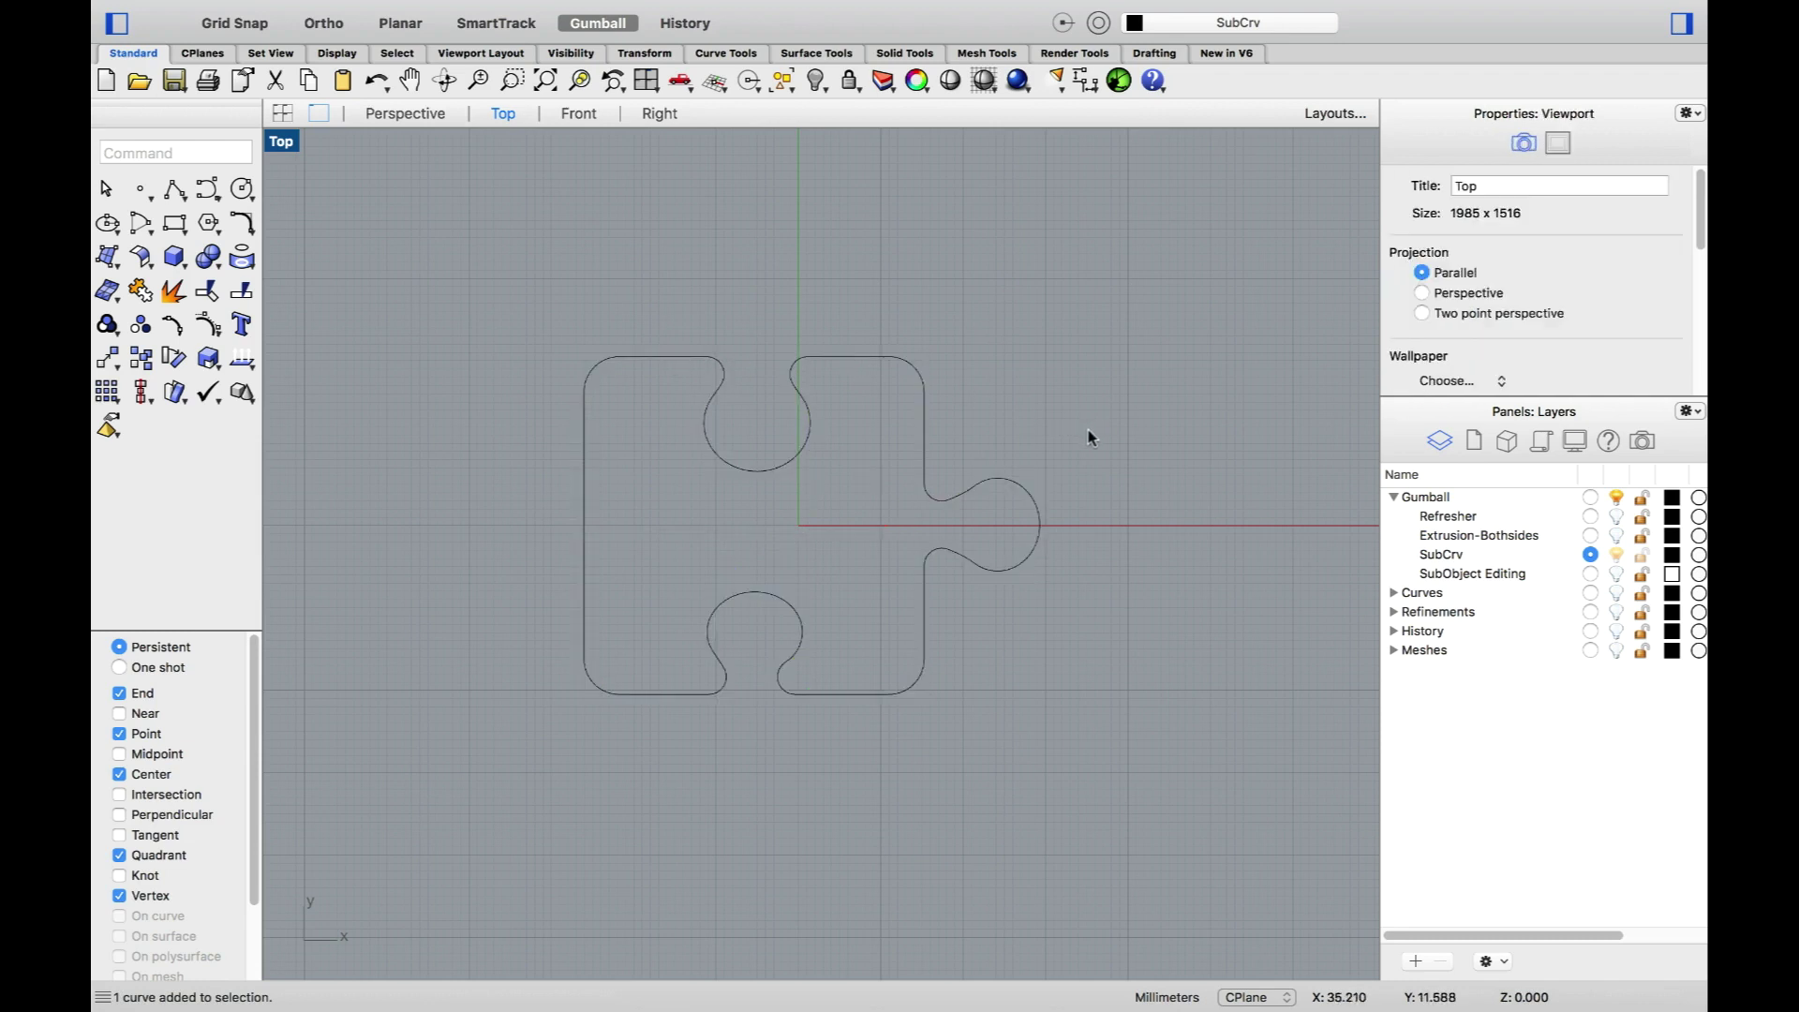
Step: Delete the puzzle curve's right knob arc and shift its left edge segment to the right
shift+super+click(1030, 503)
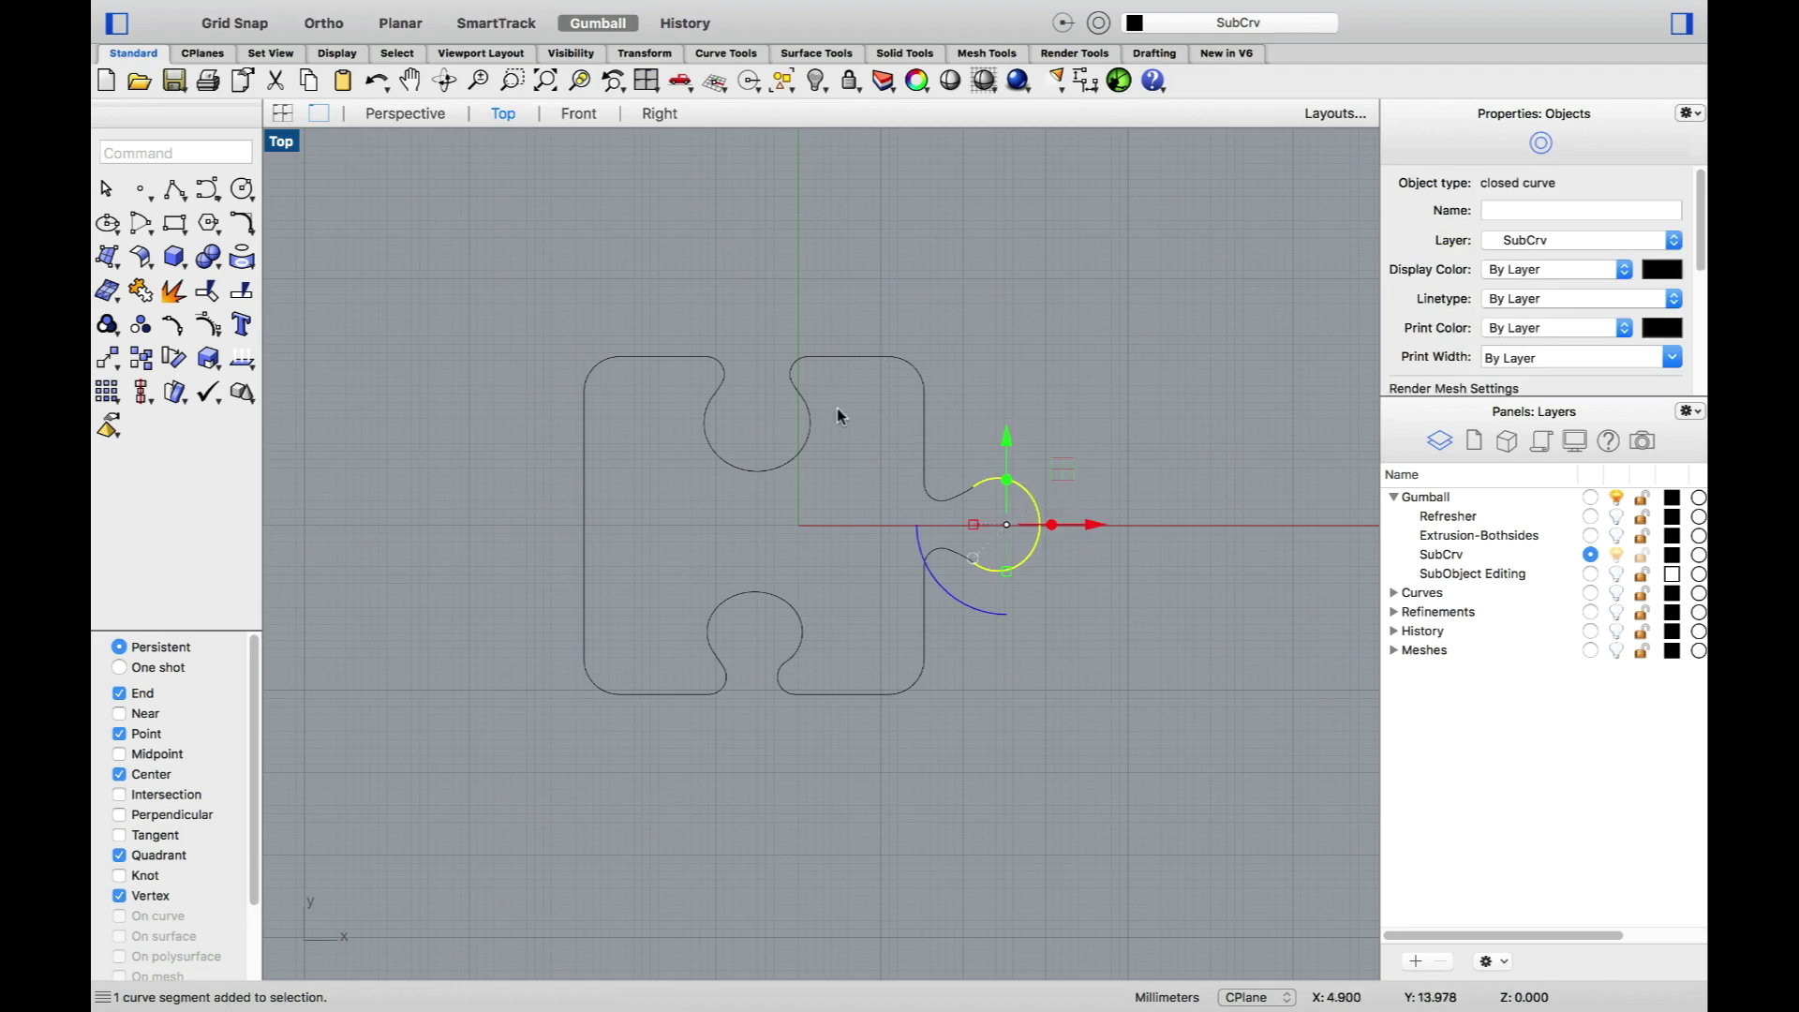
key(Delete)
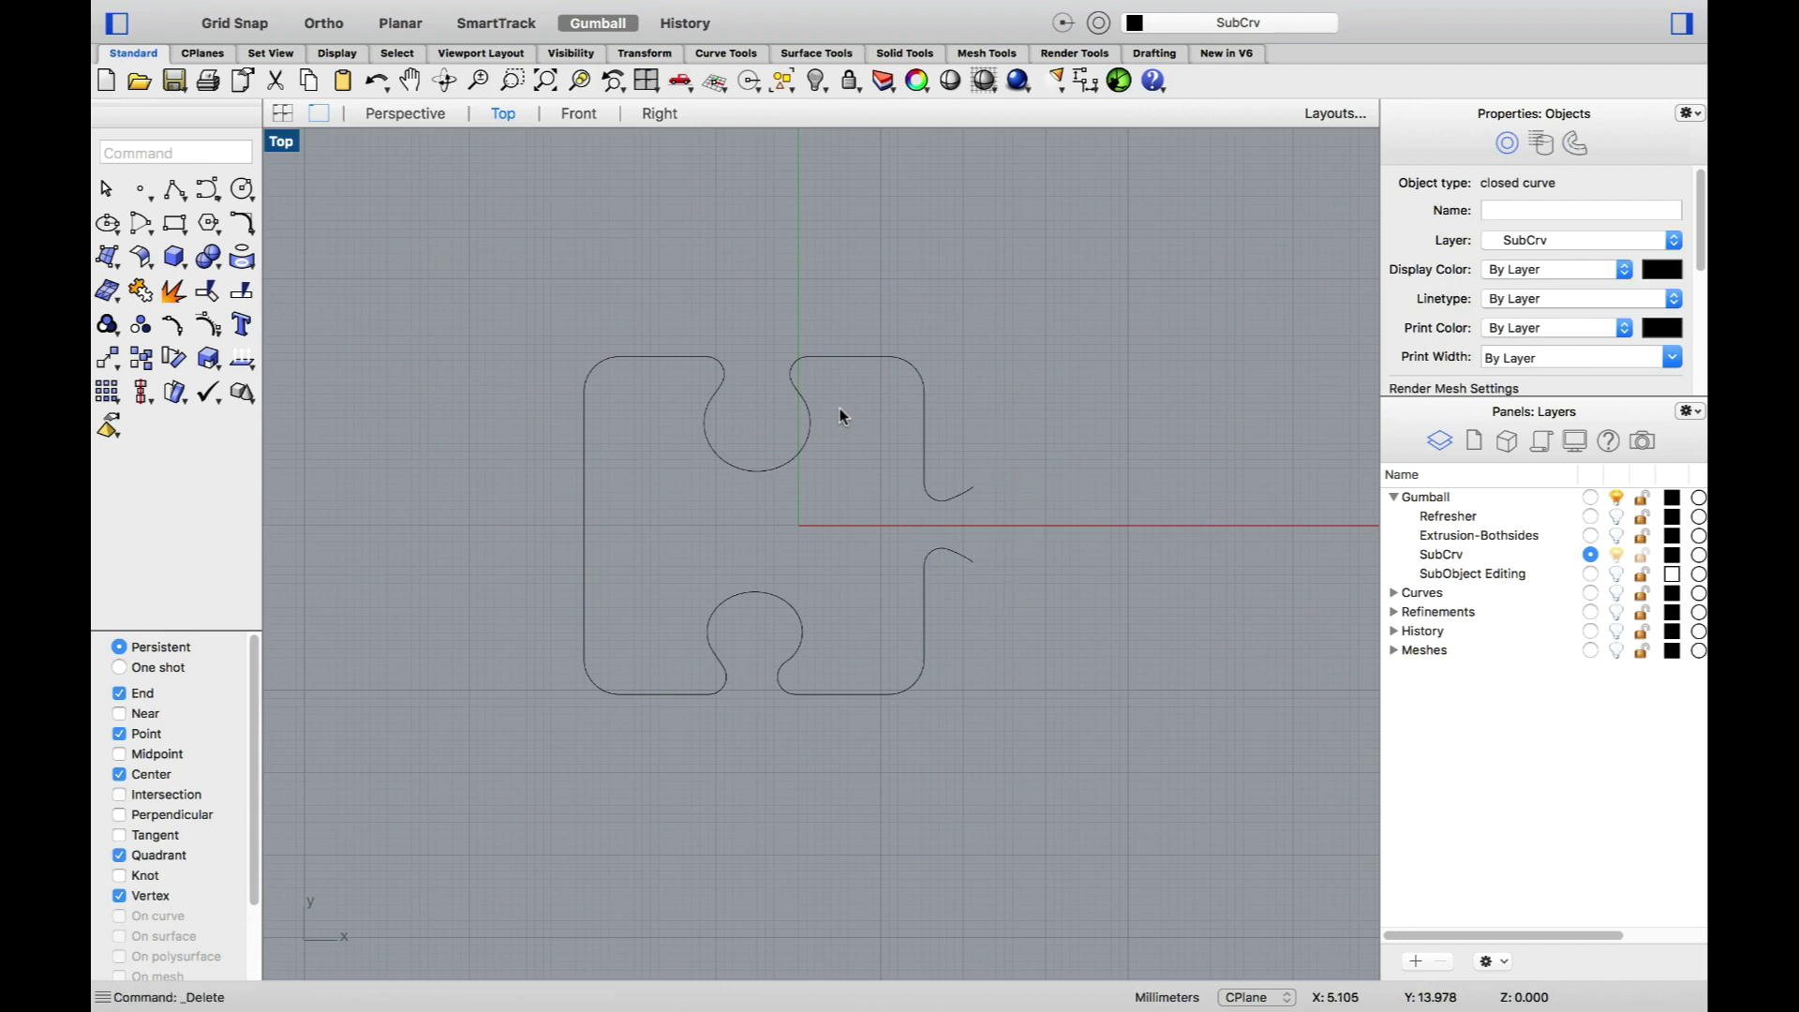
ctrl+shift+click(584, 446)
drag(585, 524, 630, 526)
key(Escape)
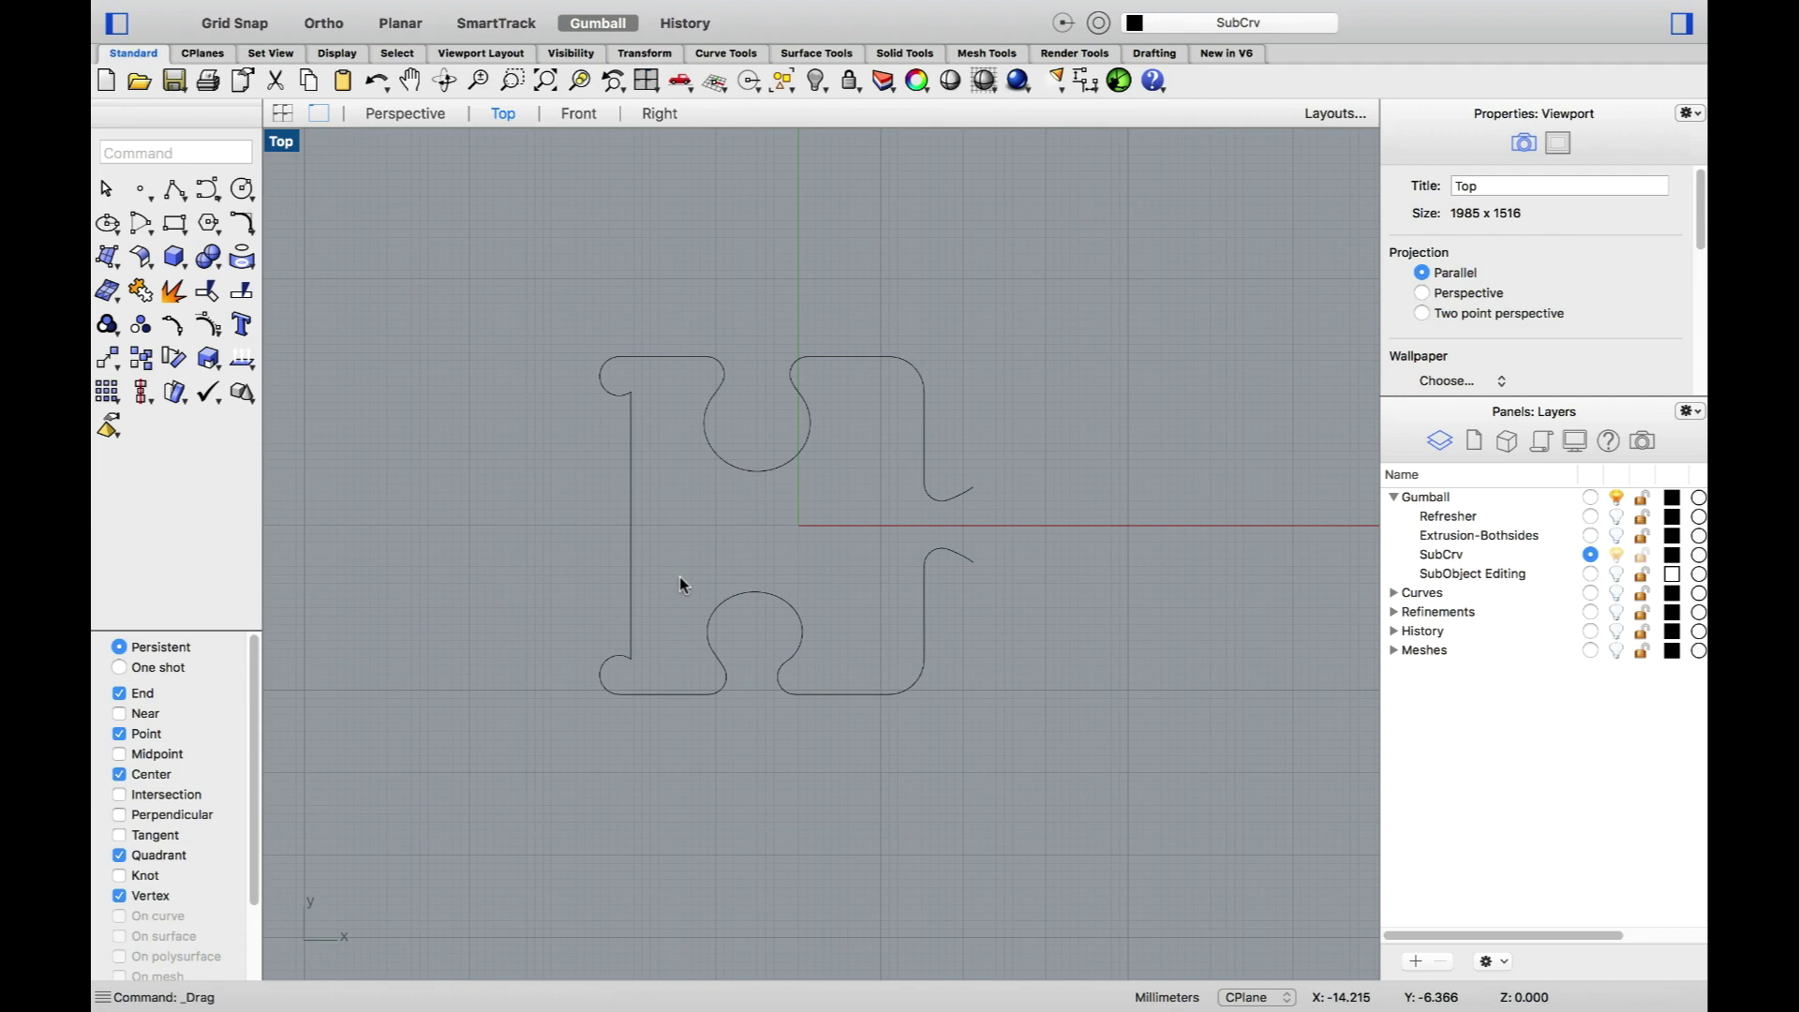
Step: Make SubObject Editing current, hide SubCrv, and frame the two-section cylinder in Perspective
click(1590, 573)
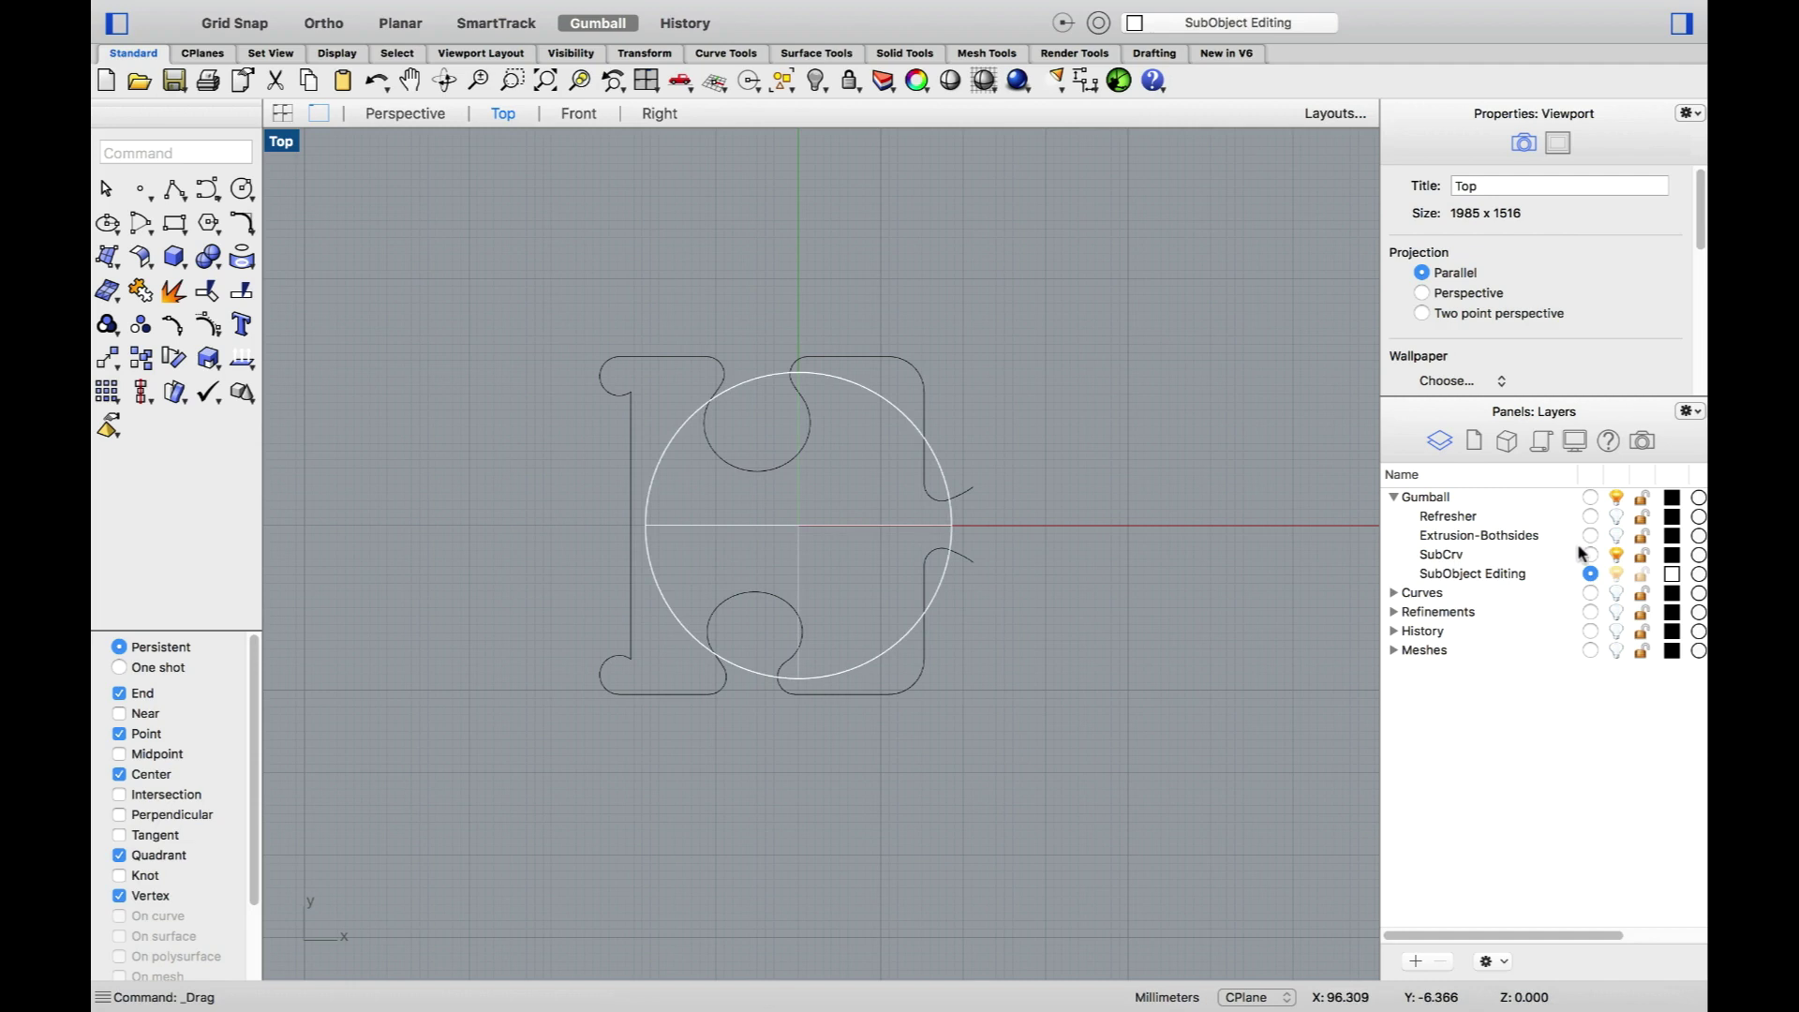
click(1616, 554)
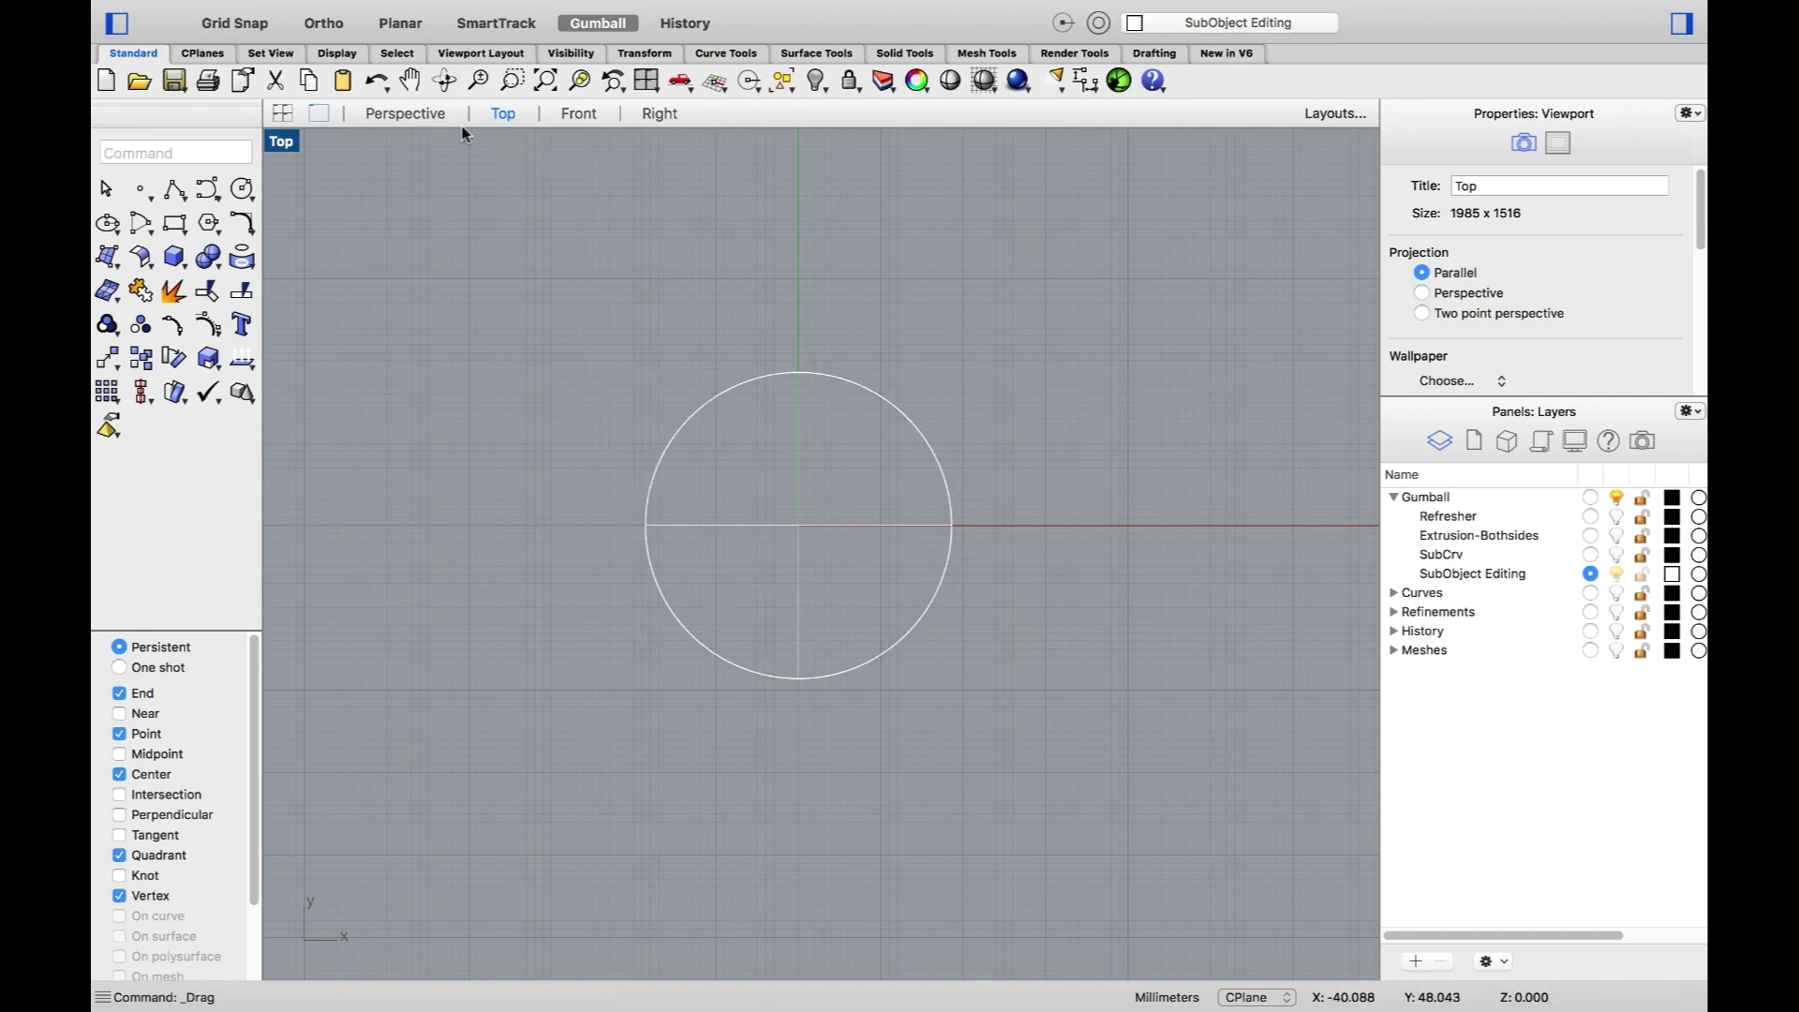
click(405, 113)
scroll(740, 497, down, 2)
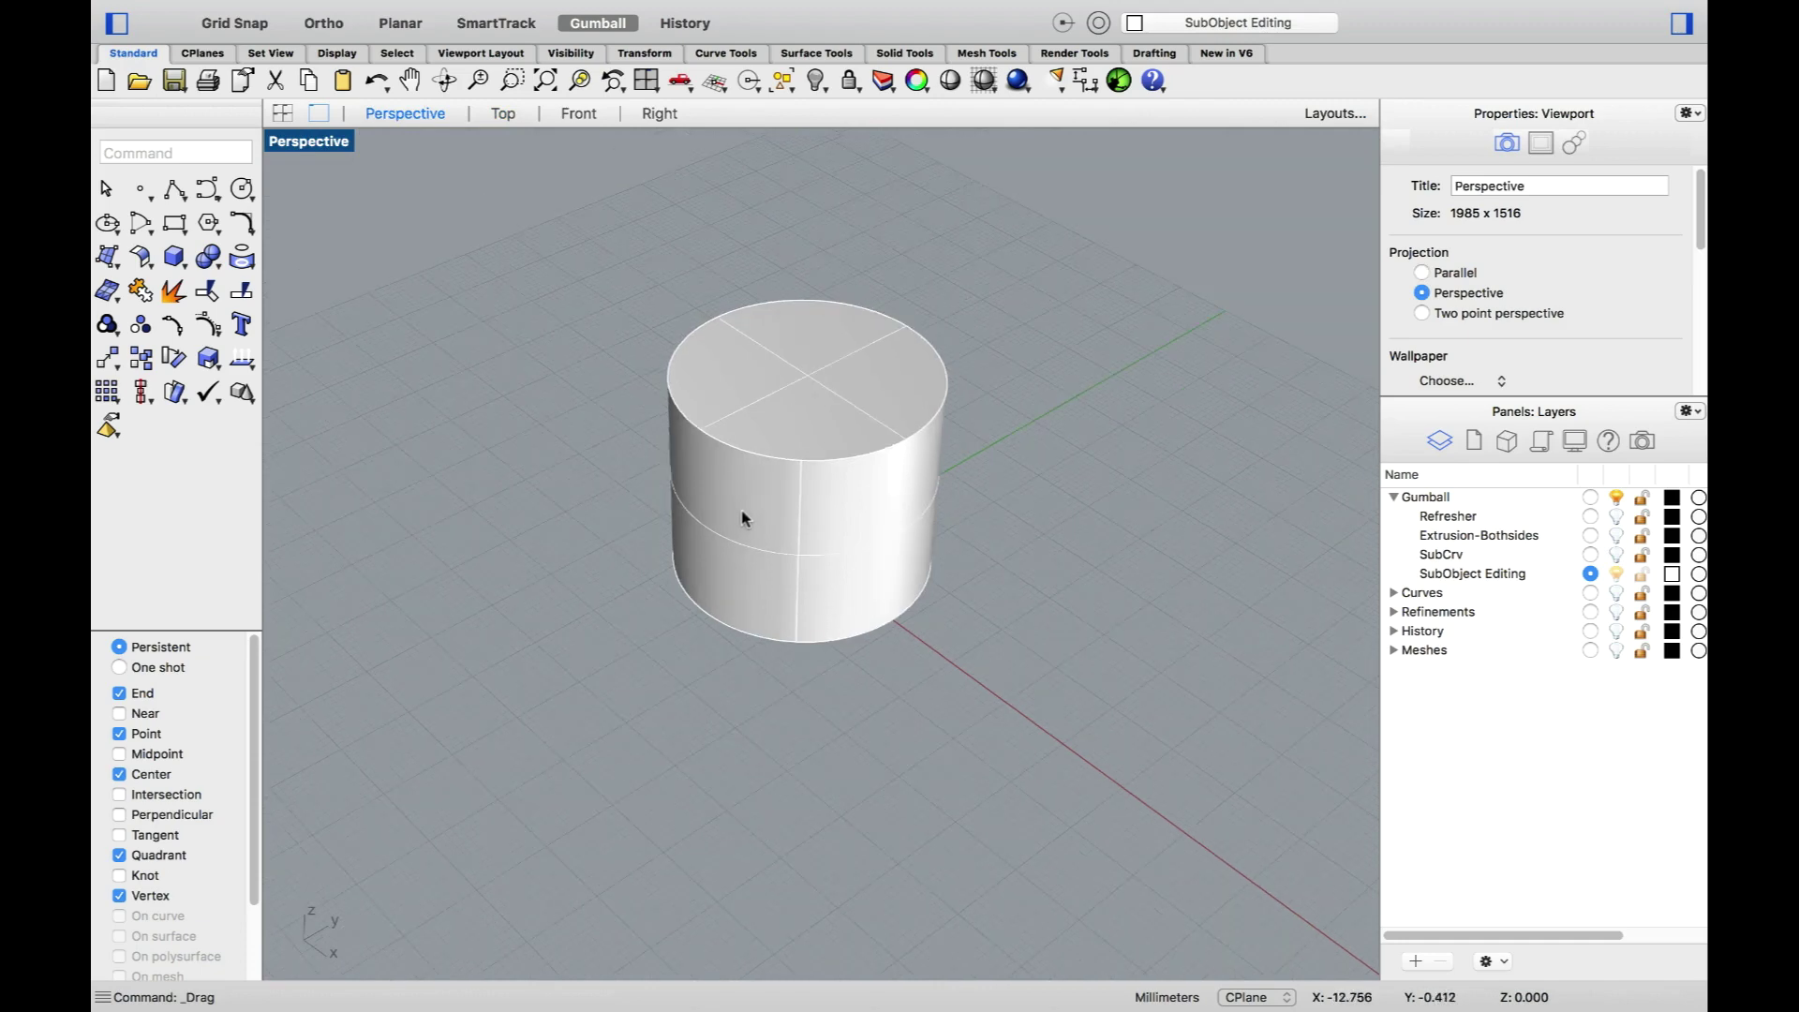
click(808, 333)
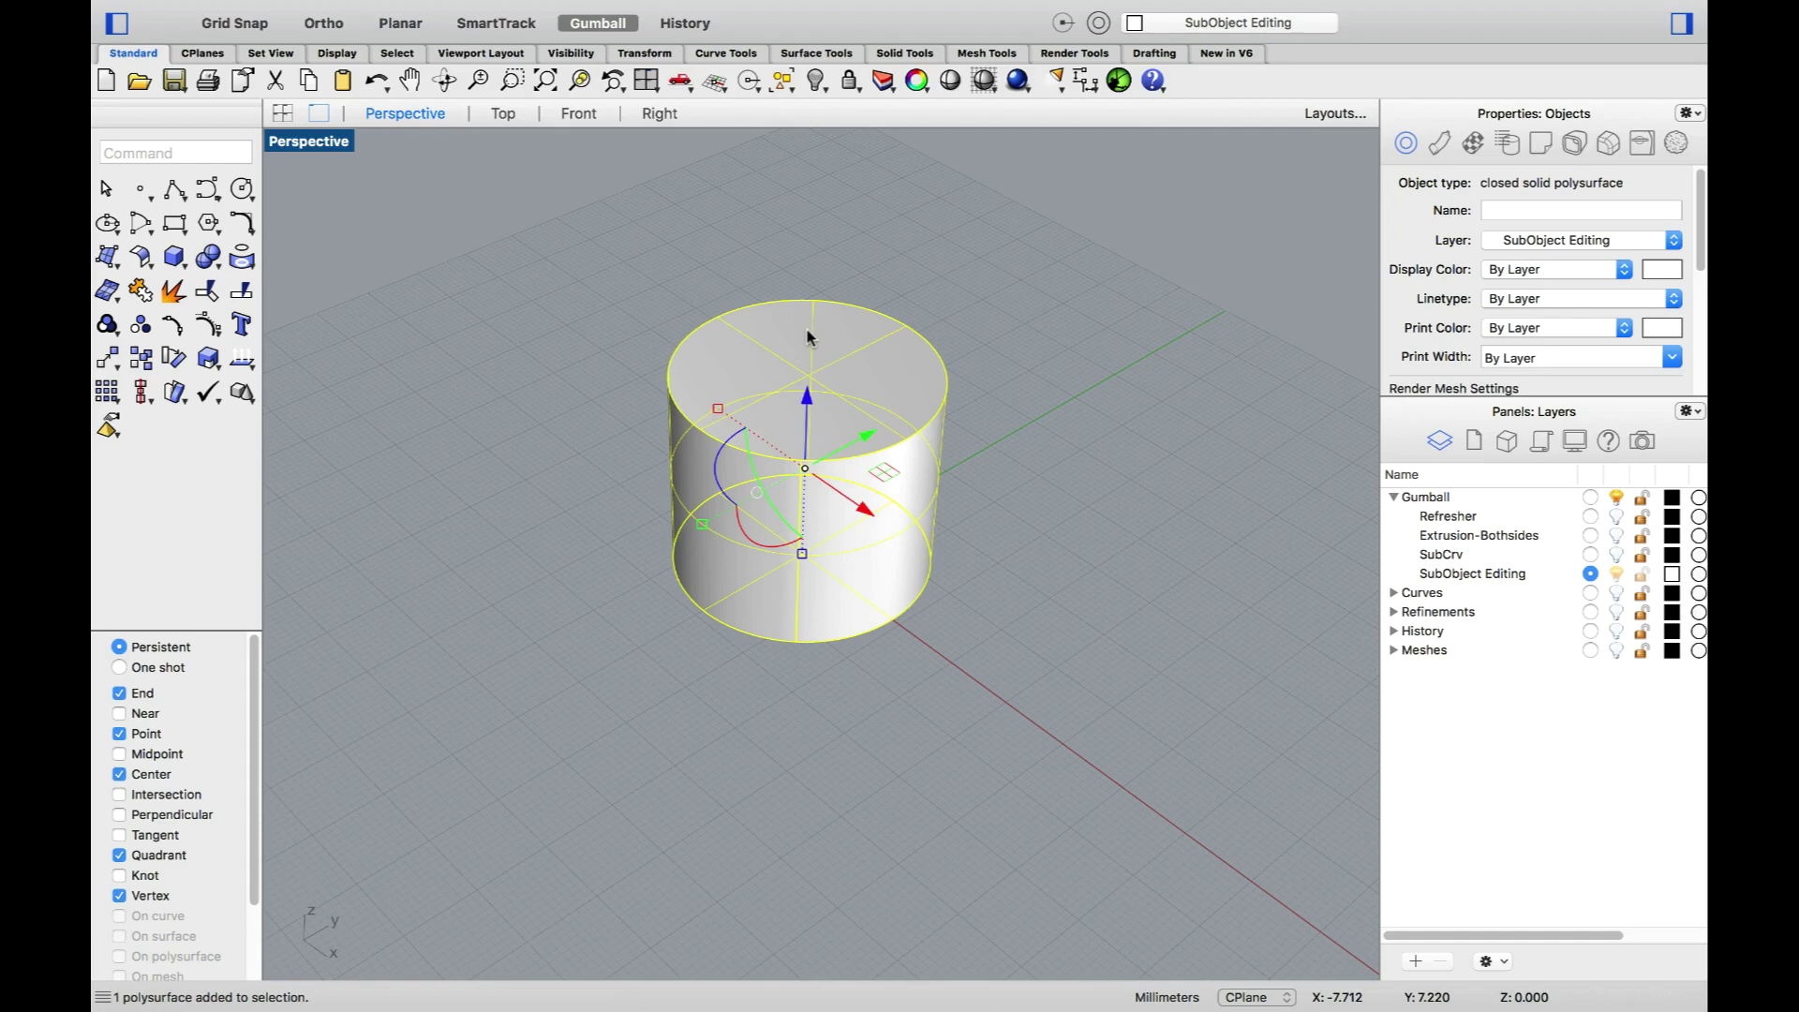
click(947, 307)
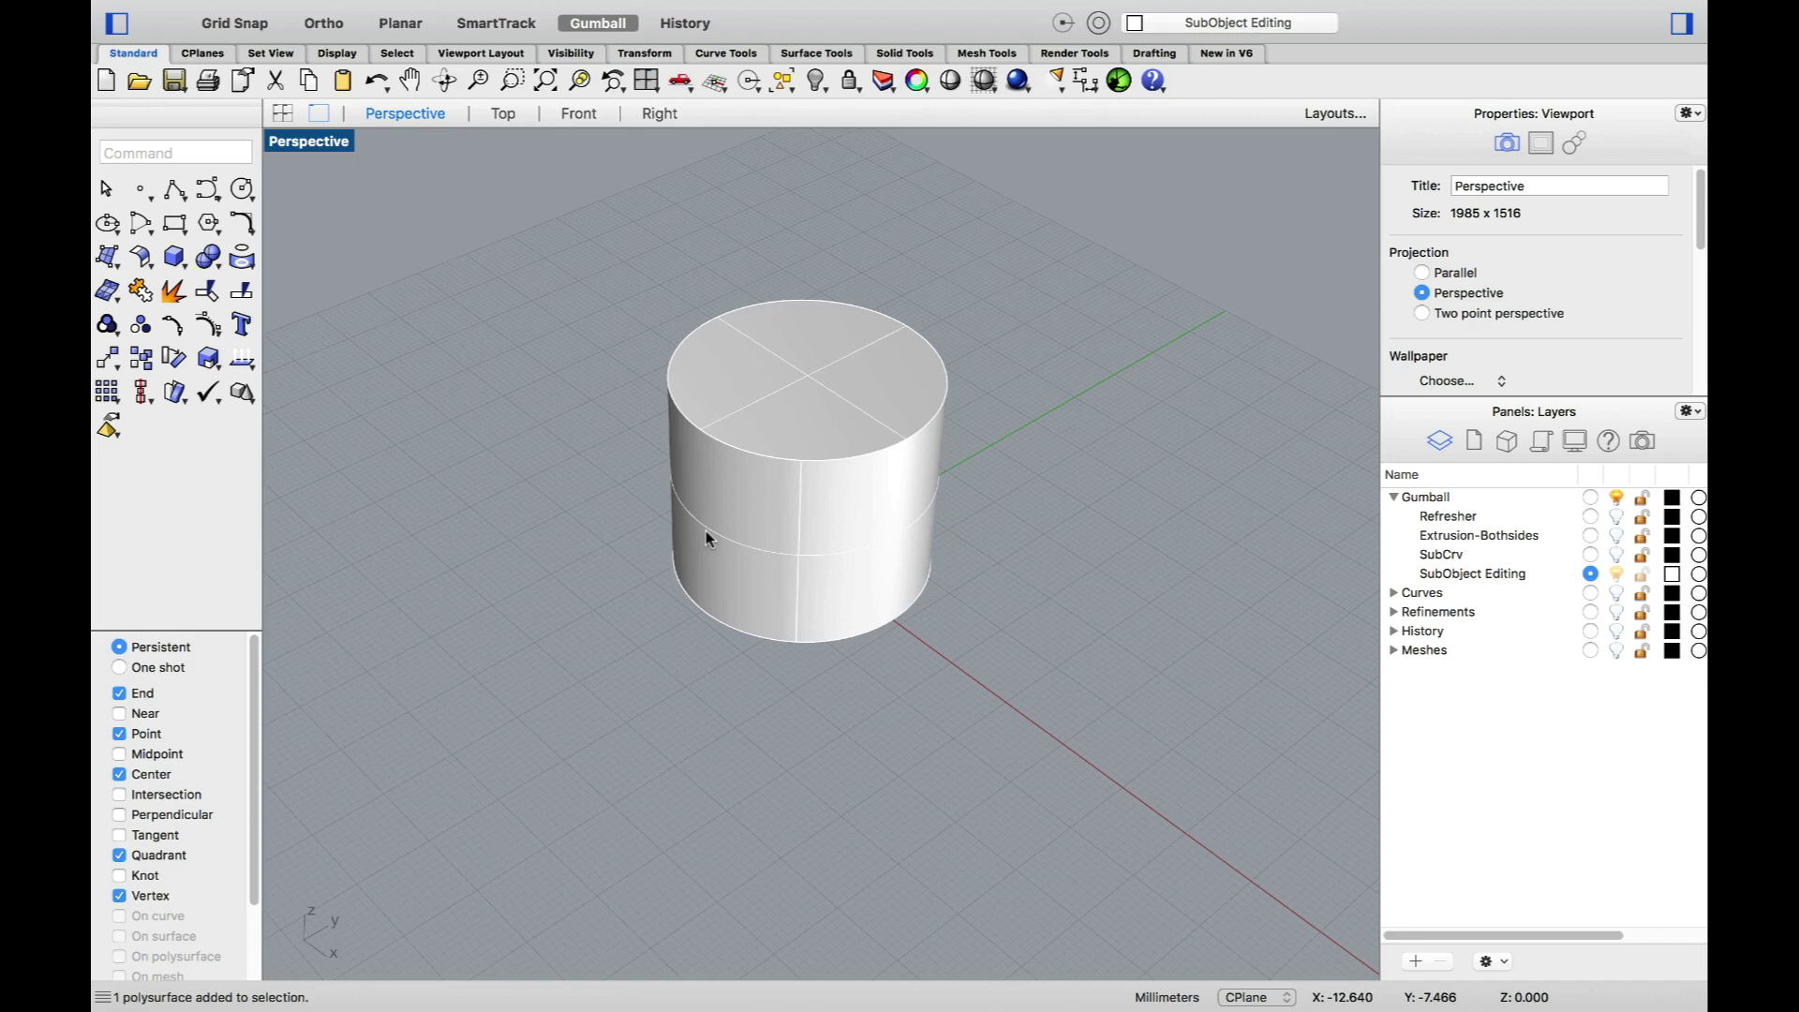
shift+right_drag(705, 530, 706, 588)
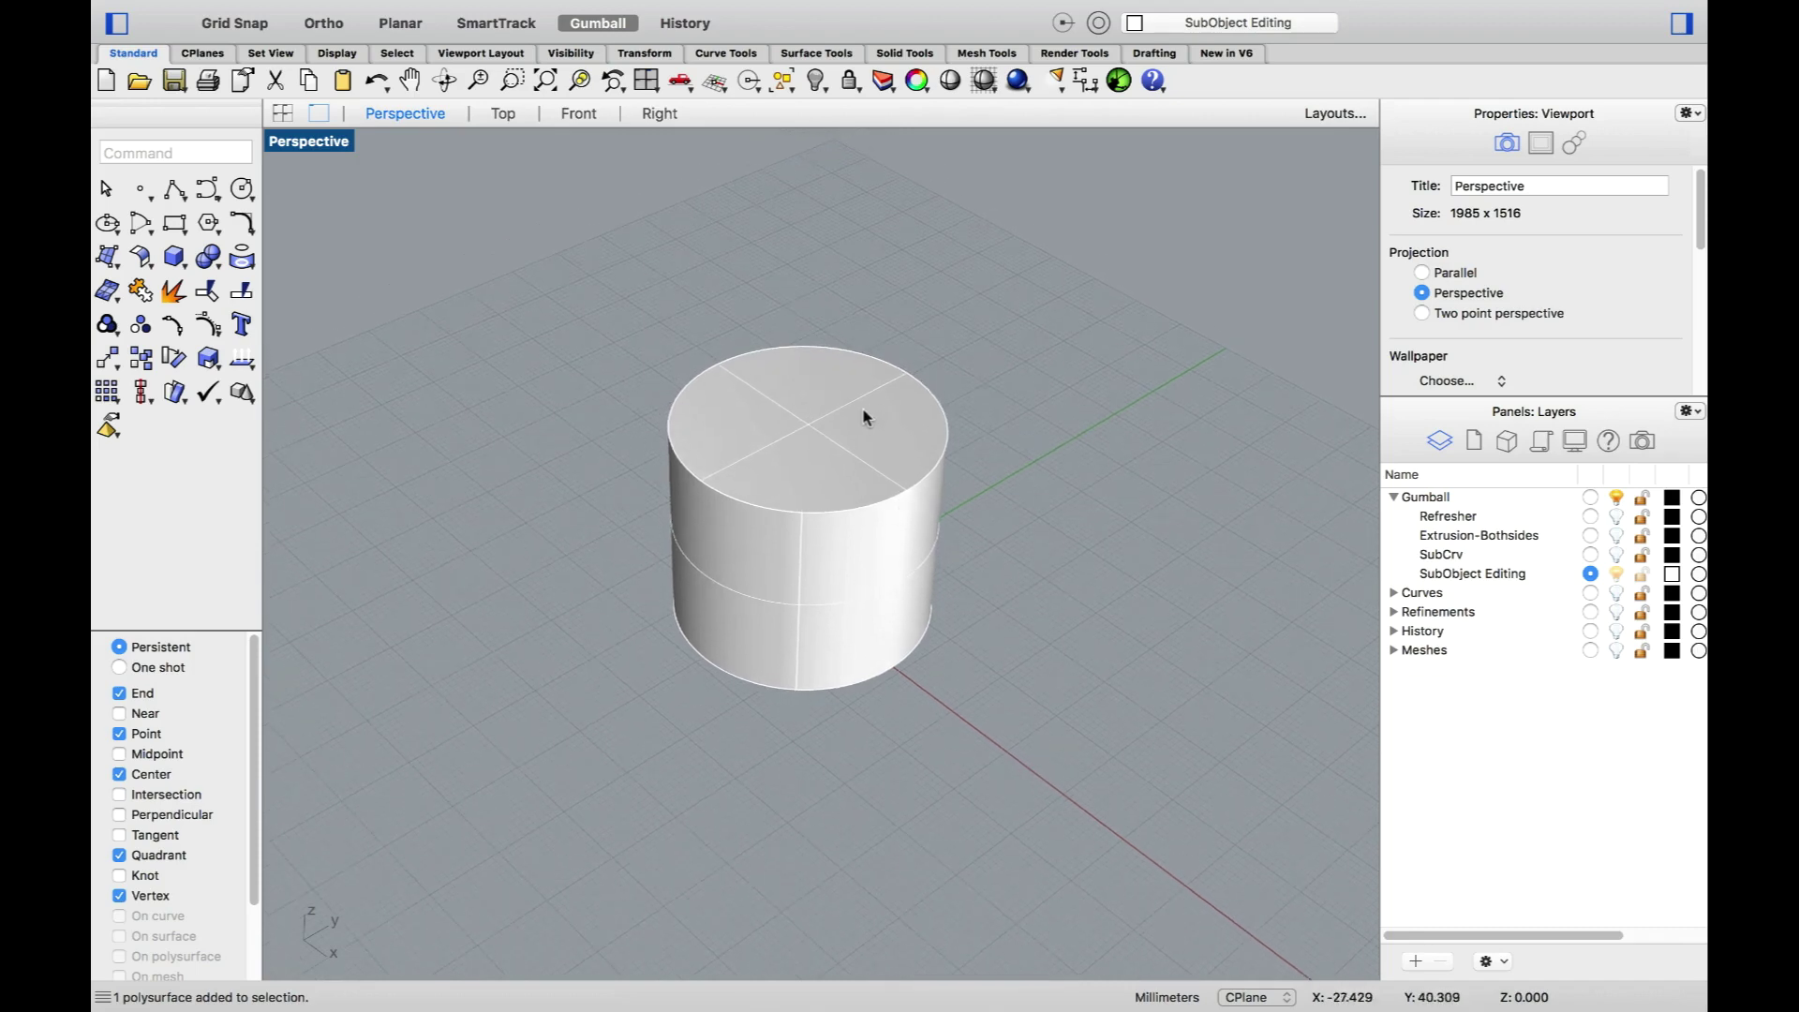
Step: Extrude the cylinder's top face upward, scale it outward, then extrude it upward again
shift+super+click(825, 435)
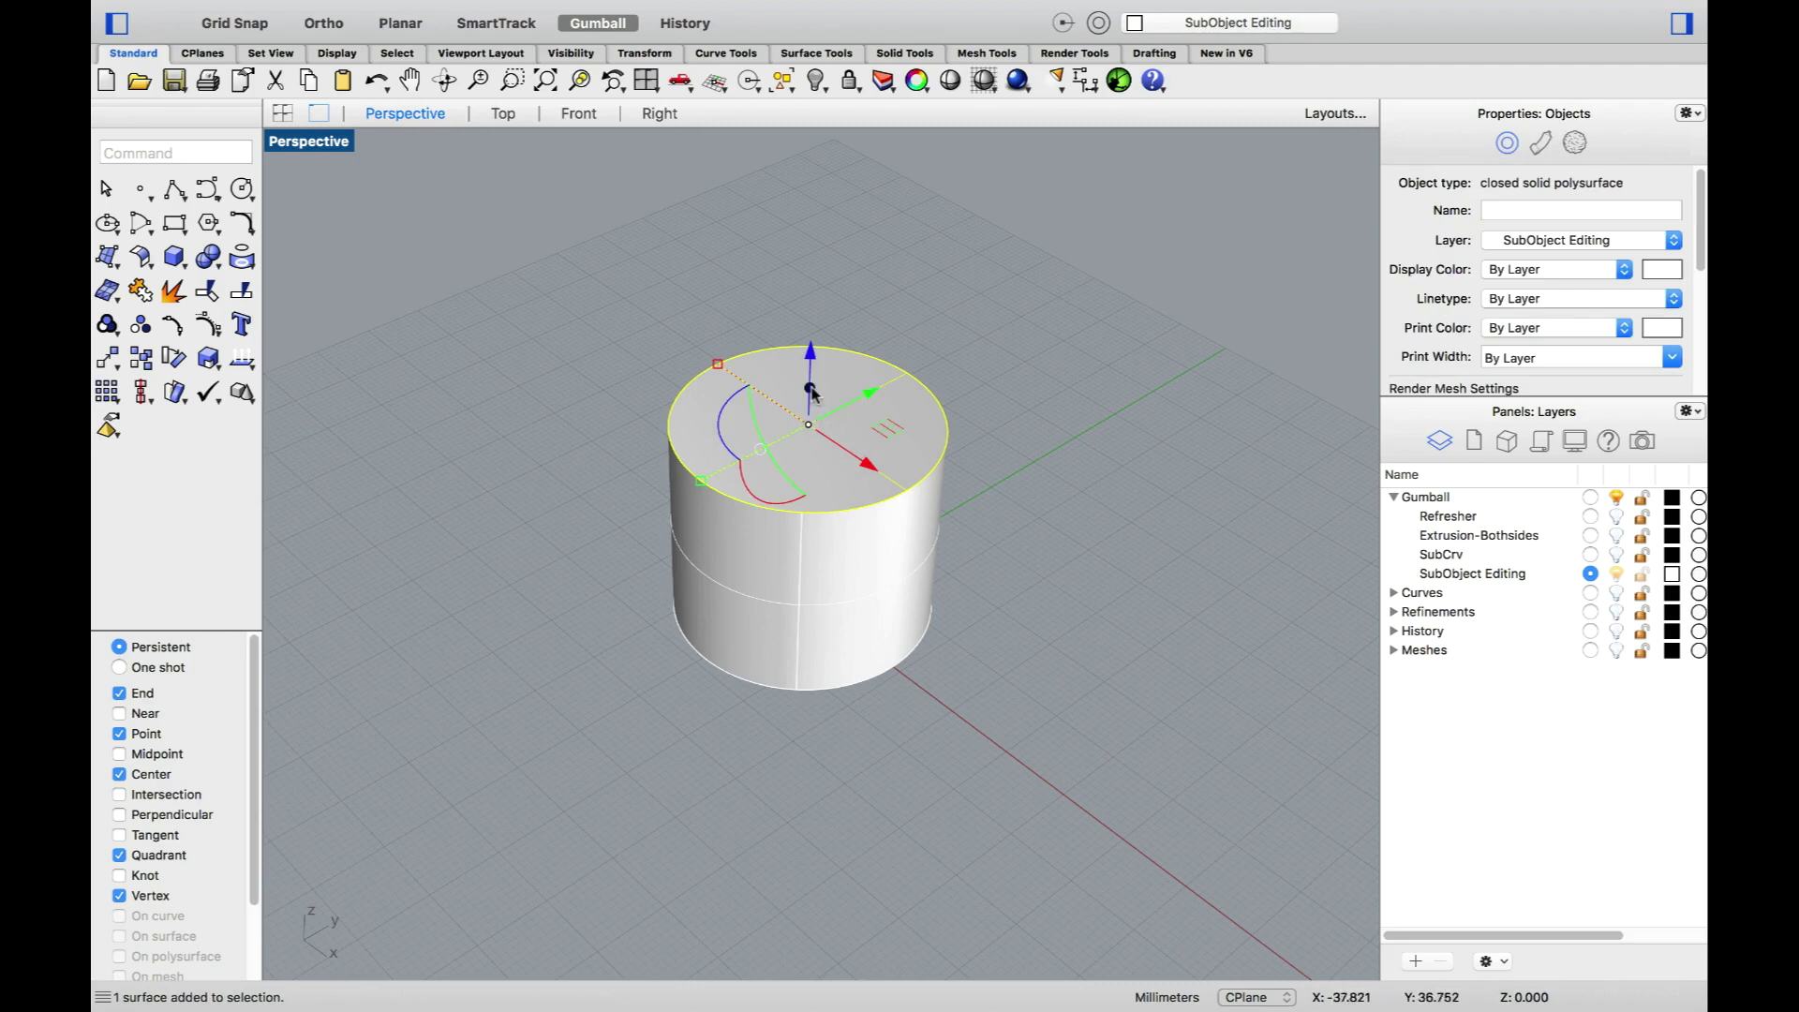
drag(811, 413, 817, 342)
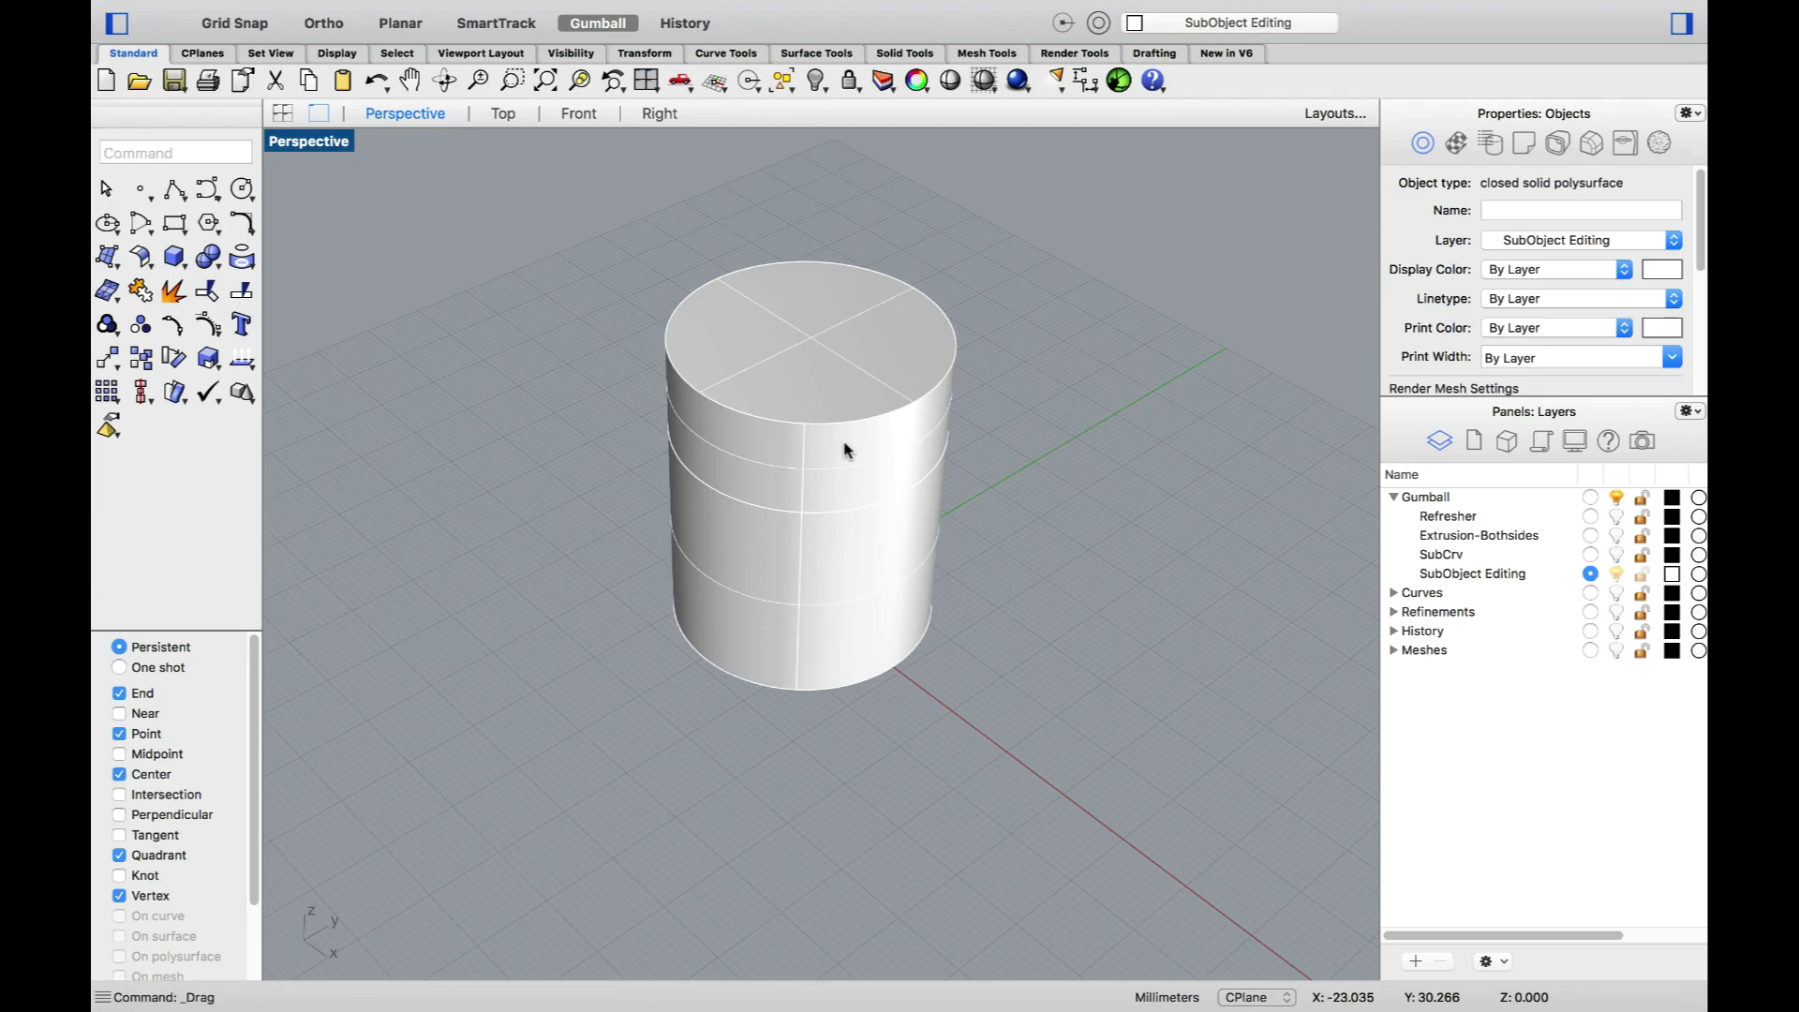
shift+super+click(843, 356)
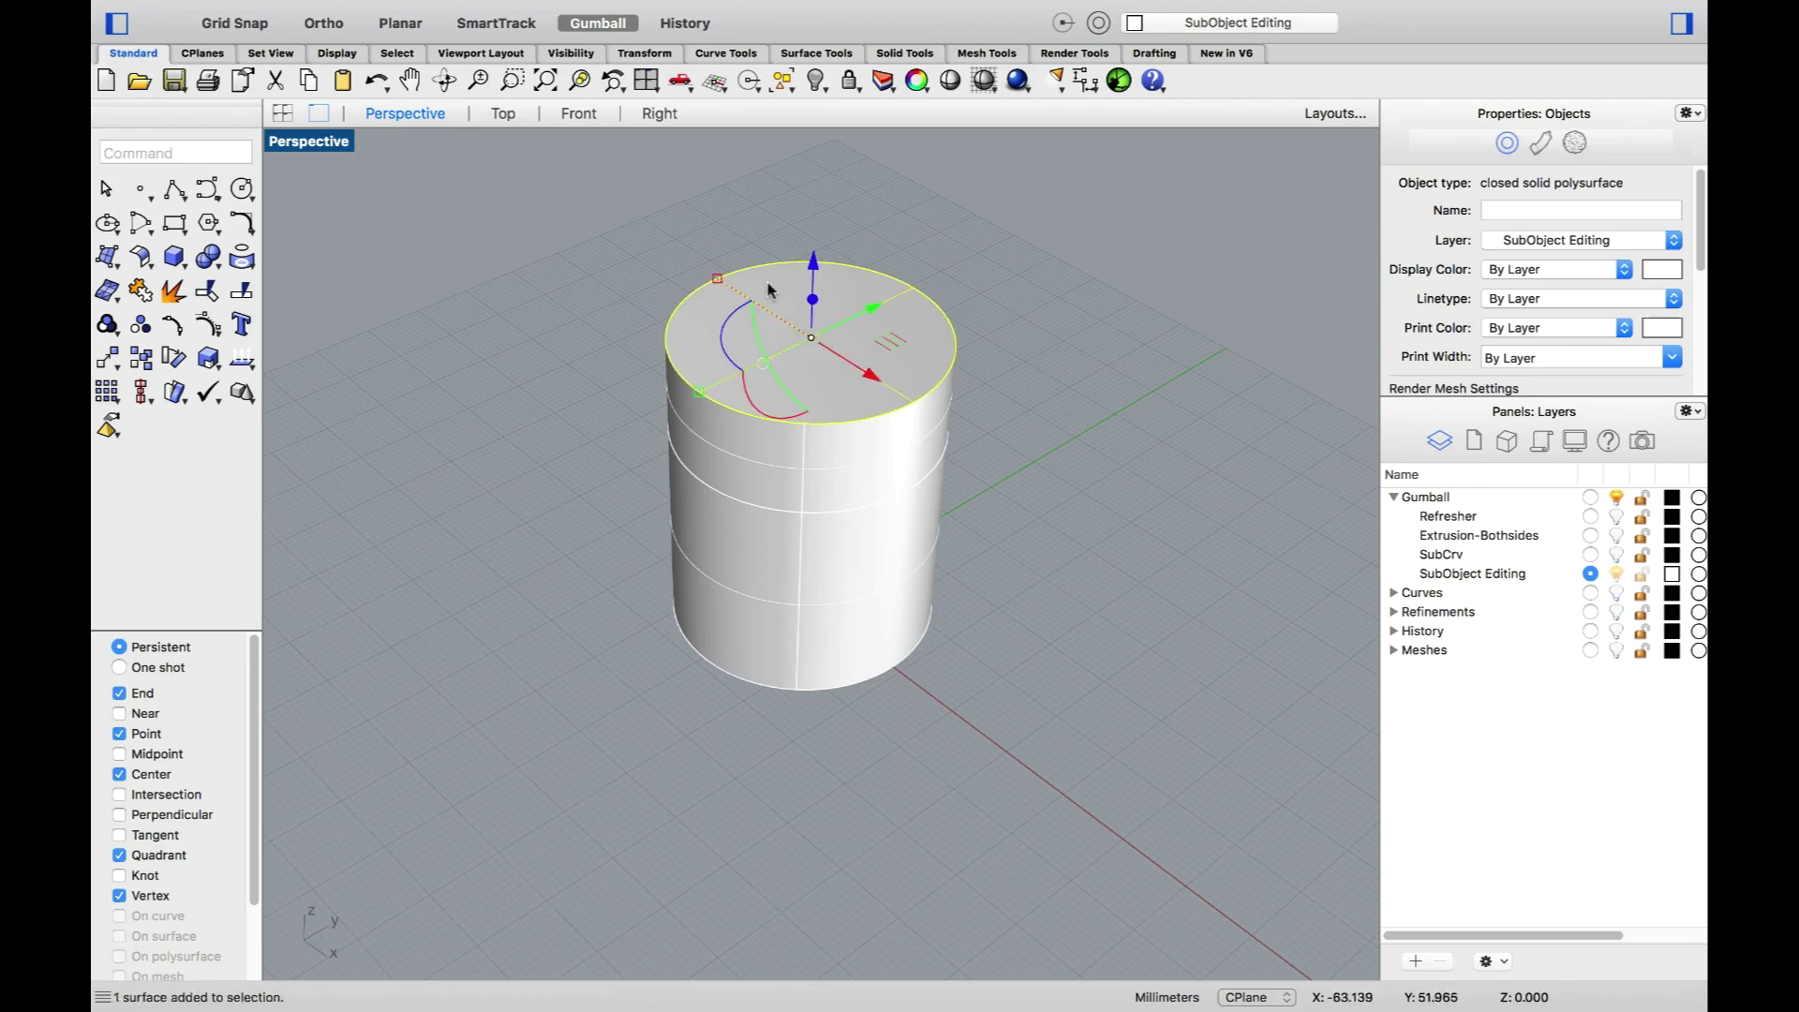
drag(713, 277, 691, 263)
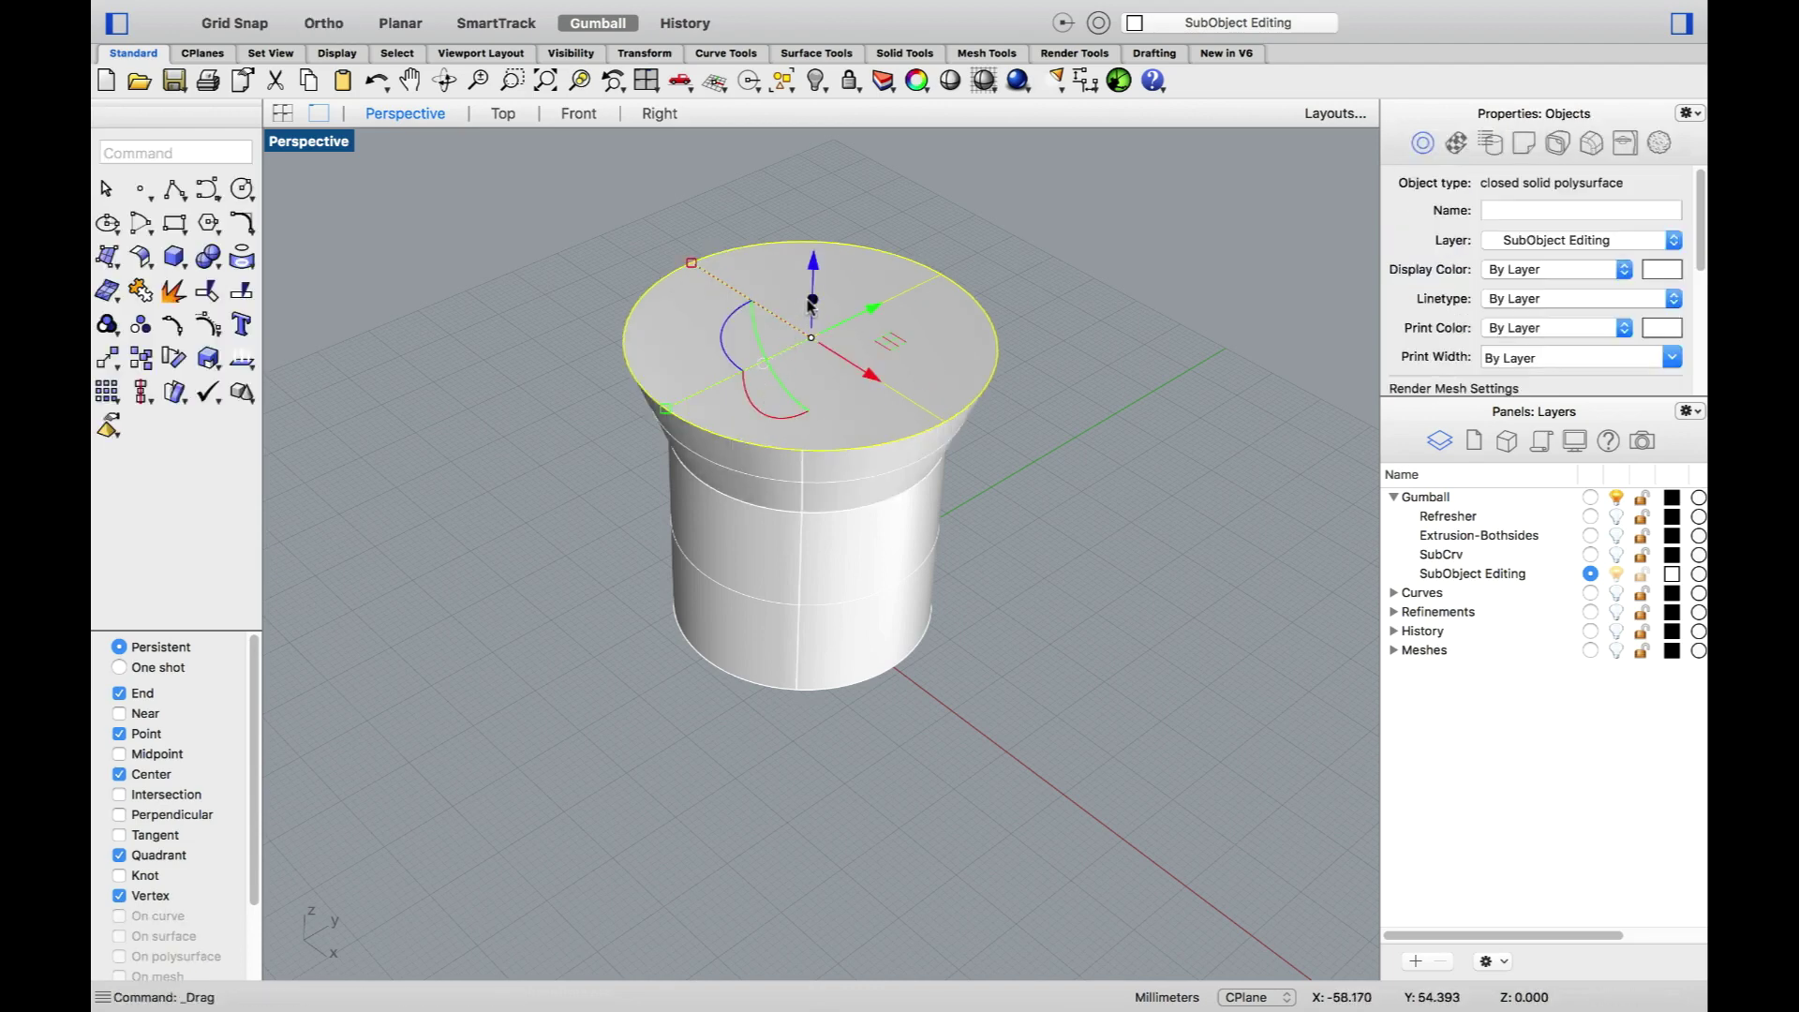
drag(812, 292, 818, 265)
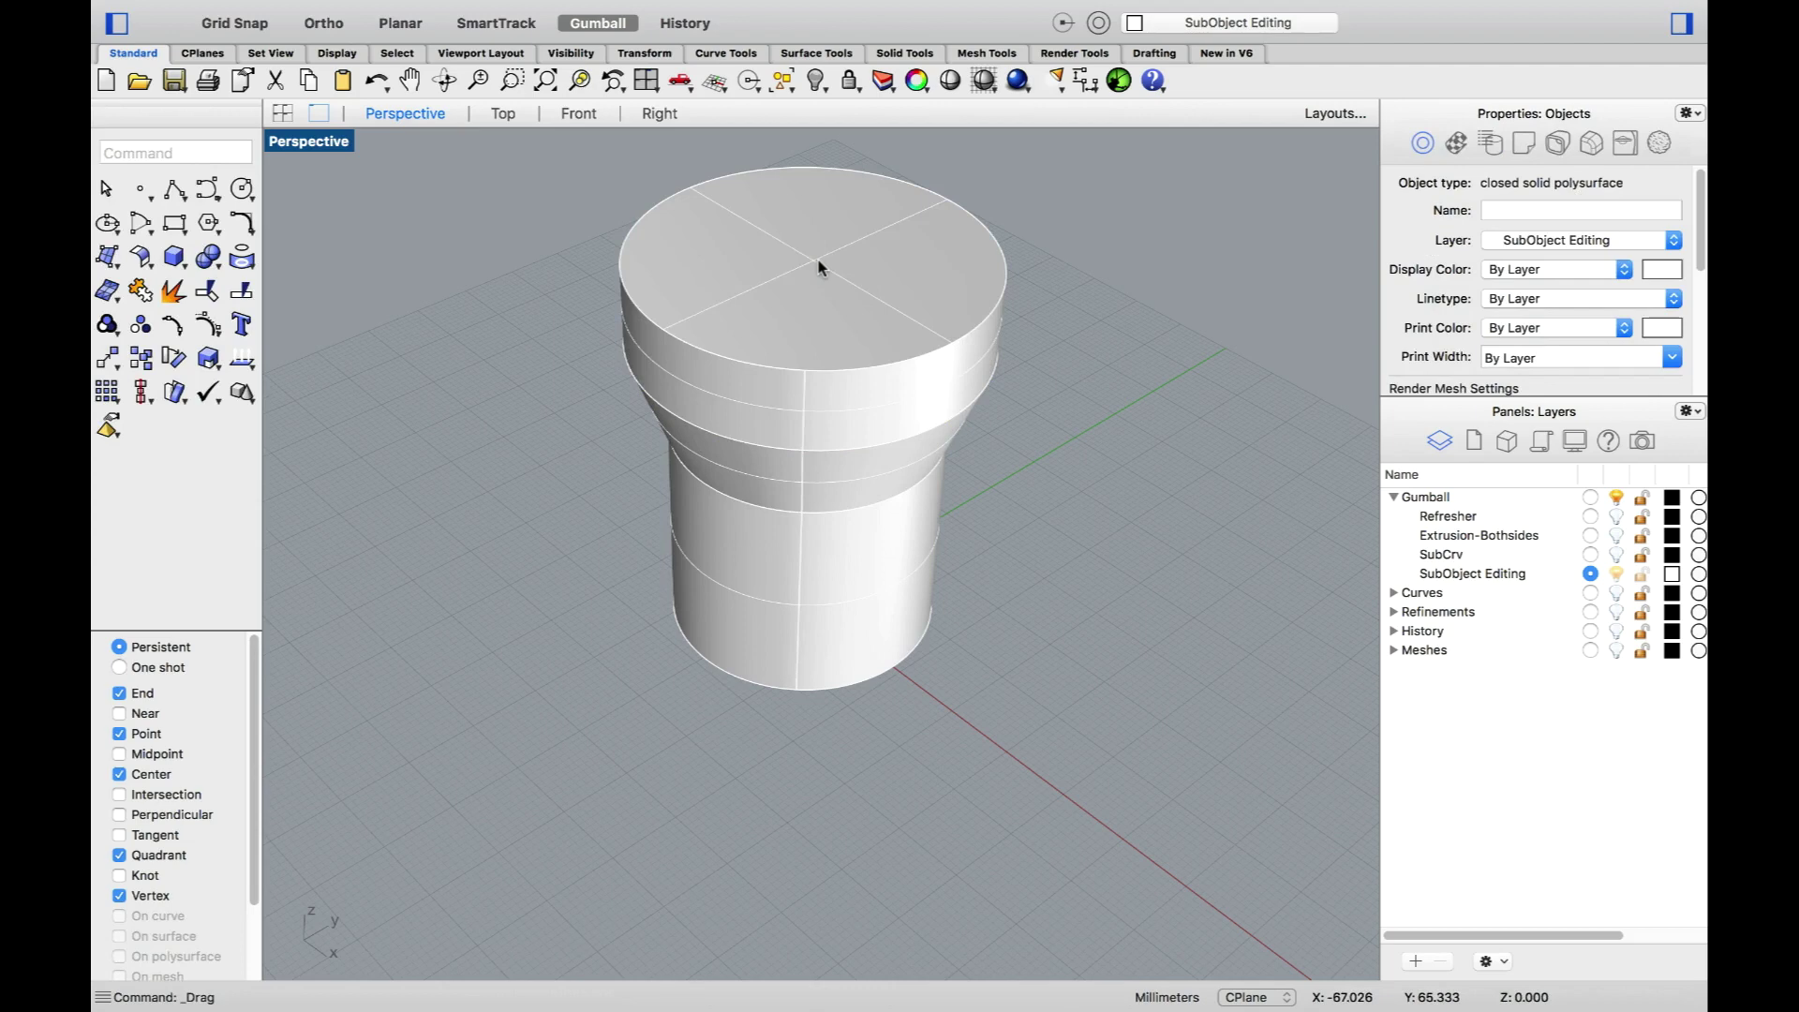
click(817, 267)
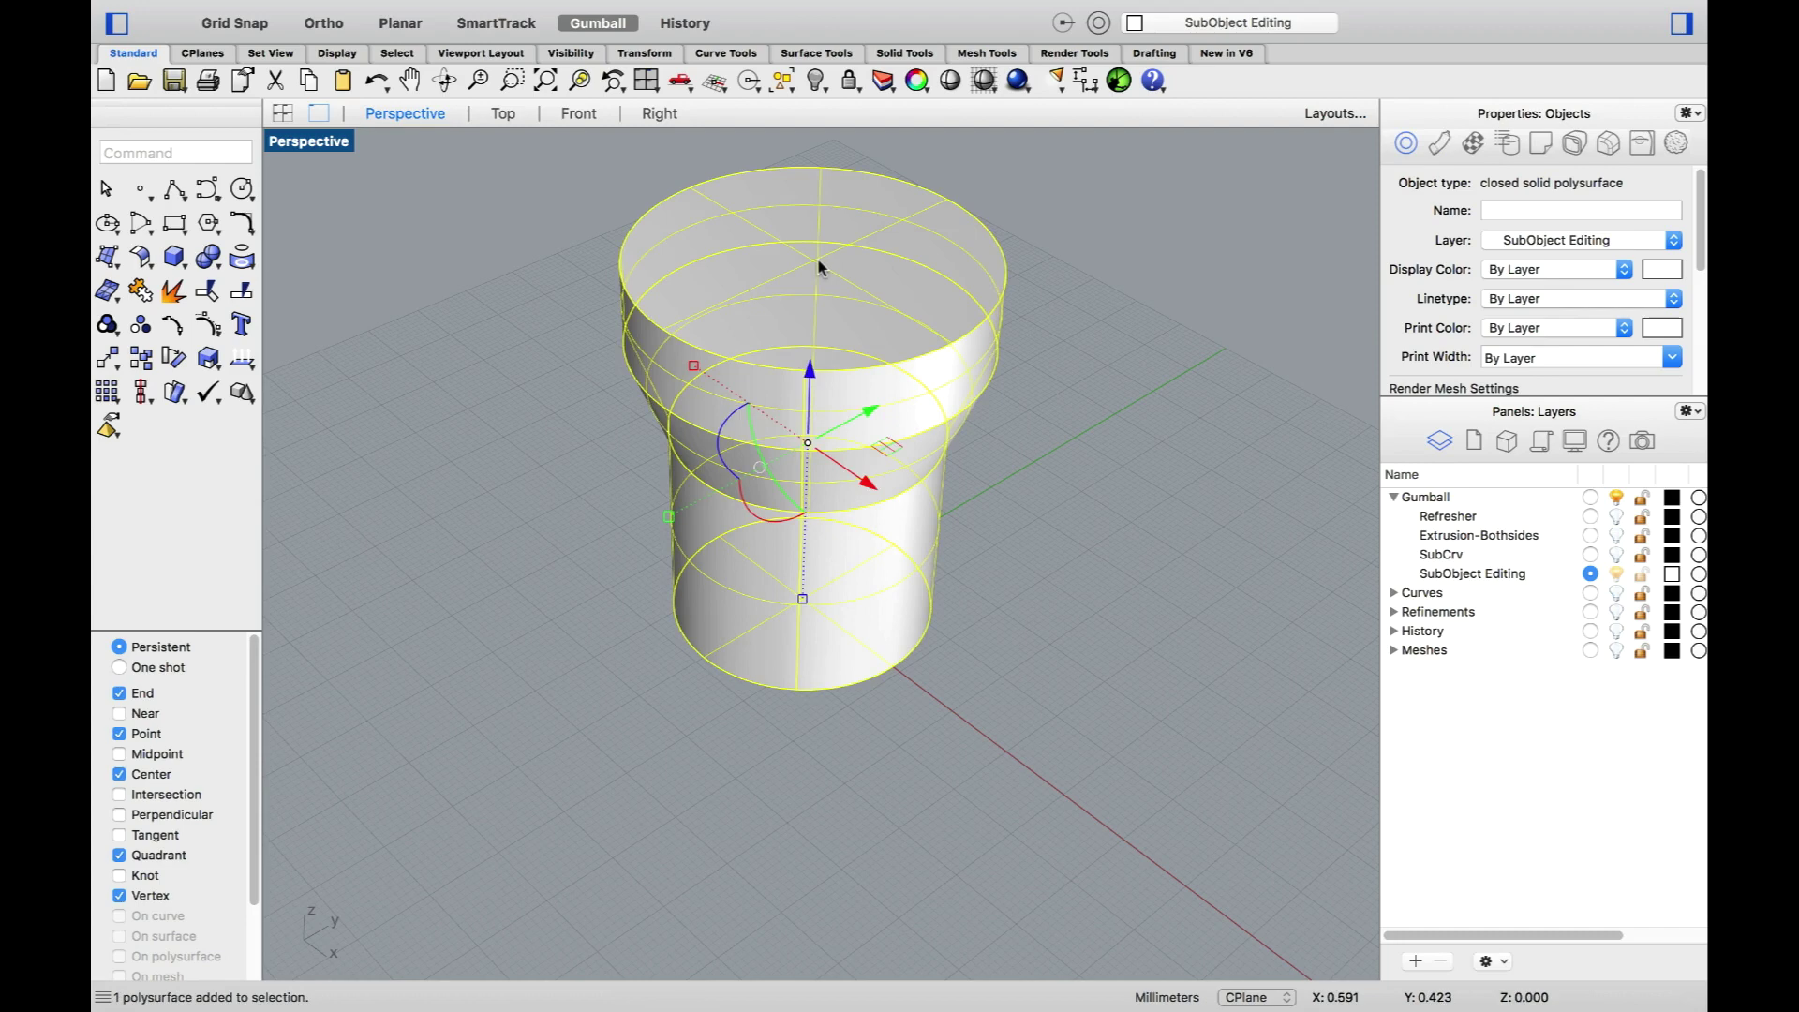